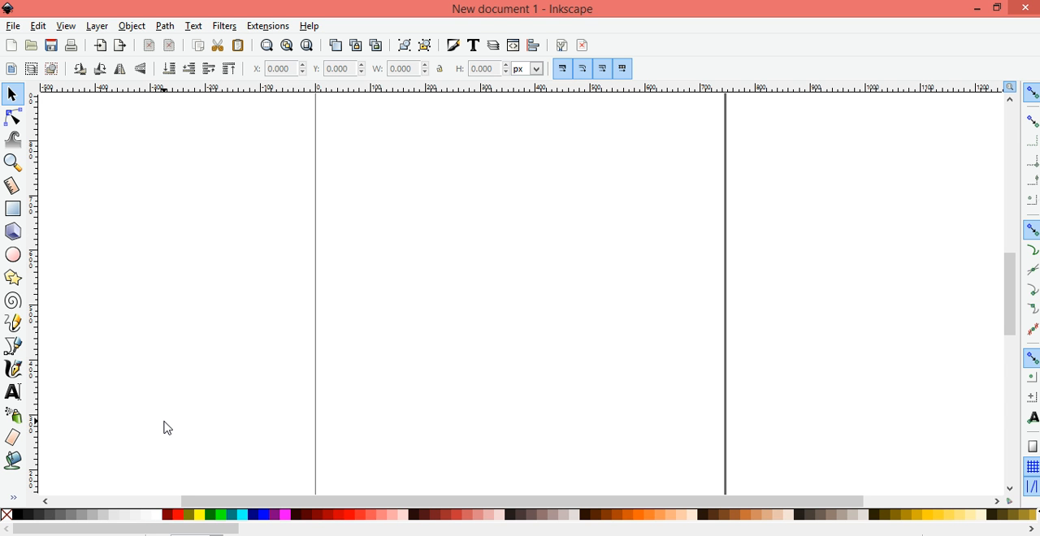
click(164, 407)
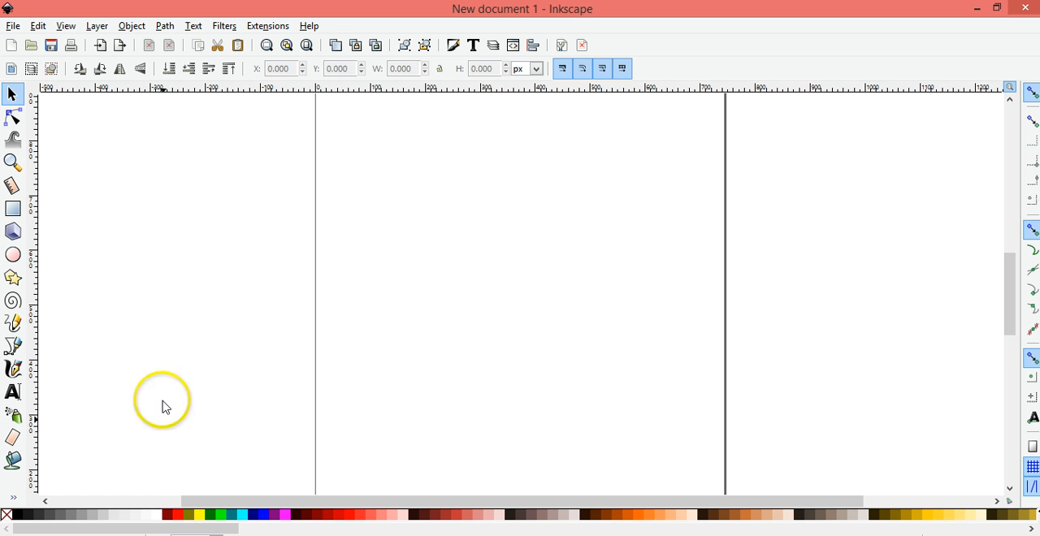
click(144, 320)
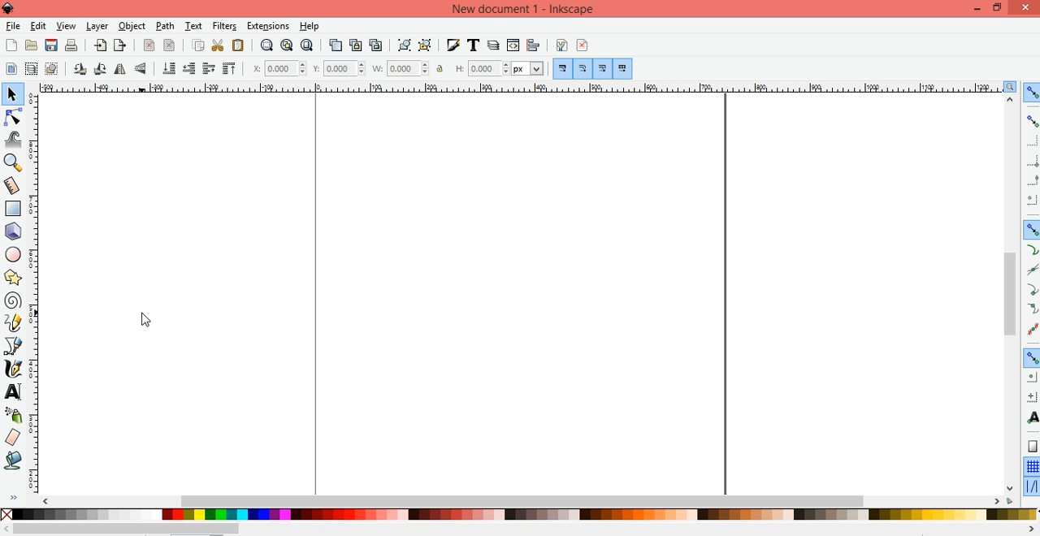
click(142, 305)
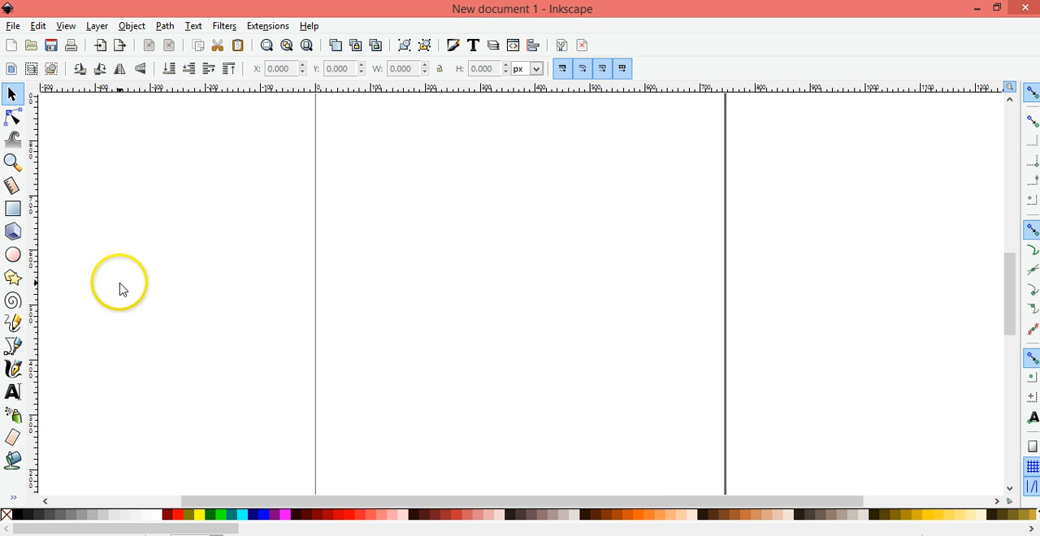
Open mickburger.png from the desktop as a linked image with DPI from file and smooth rendering, and maximize its window
click(14, 29)
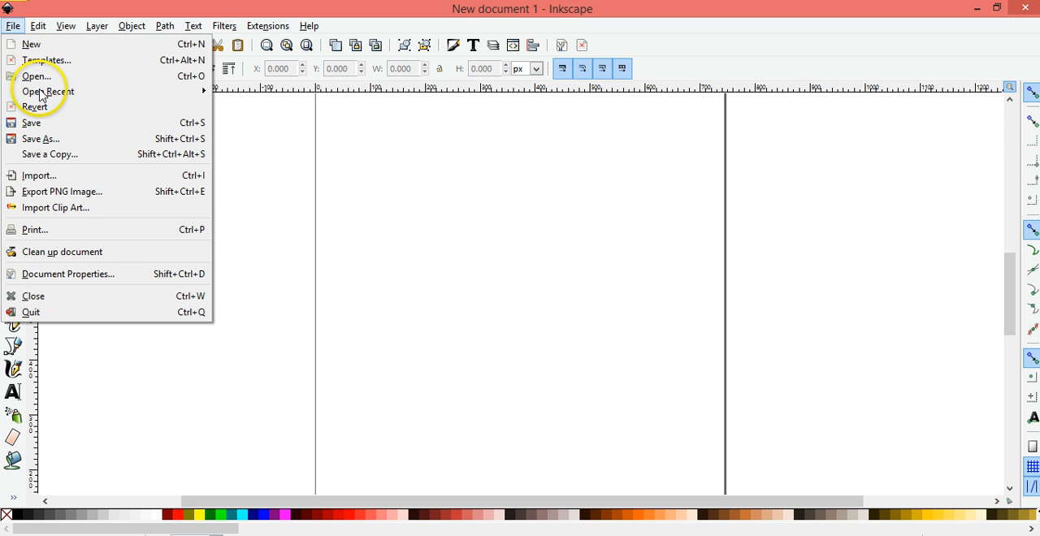
click(38, 79)
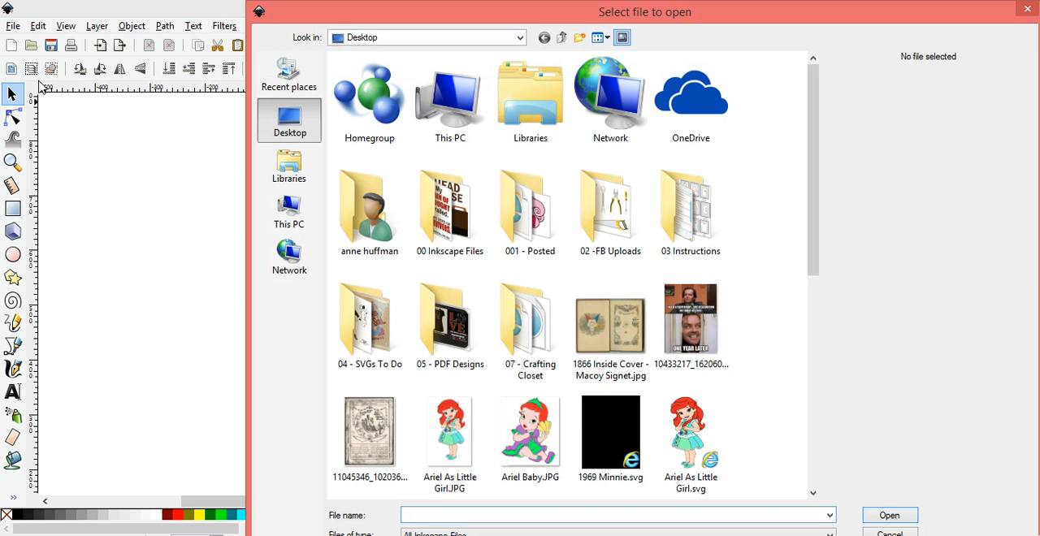
drag(816, 139, 817, 412)
double_click(445, 191)
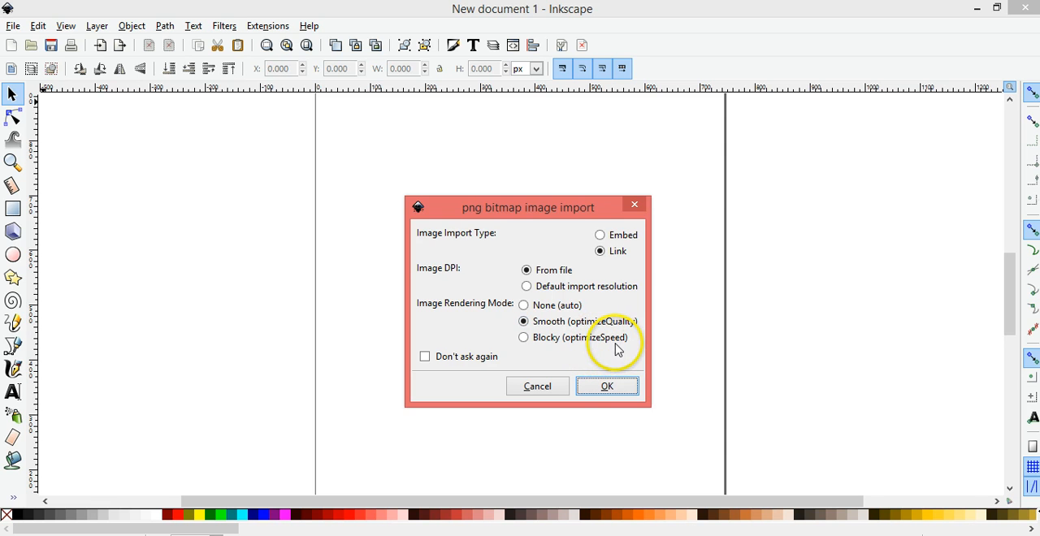
click(605, 385)
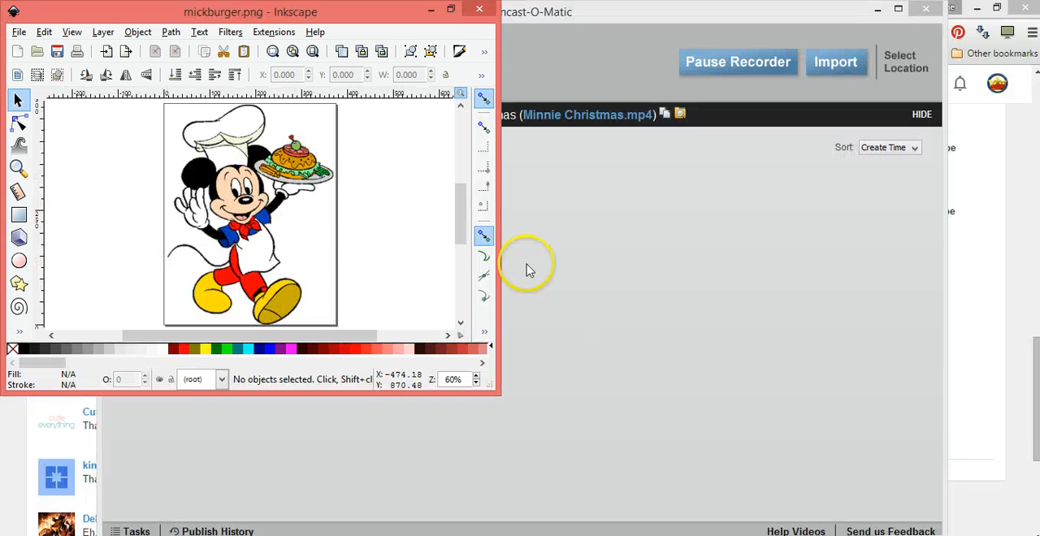
click(450, 10)
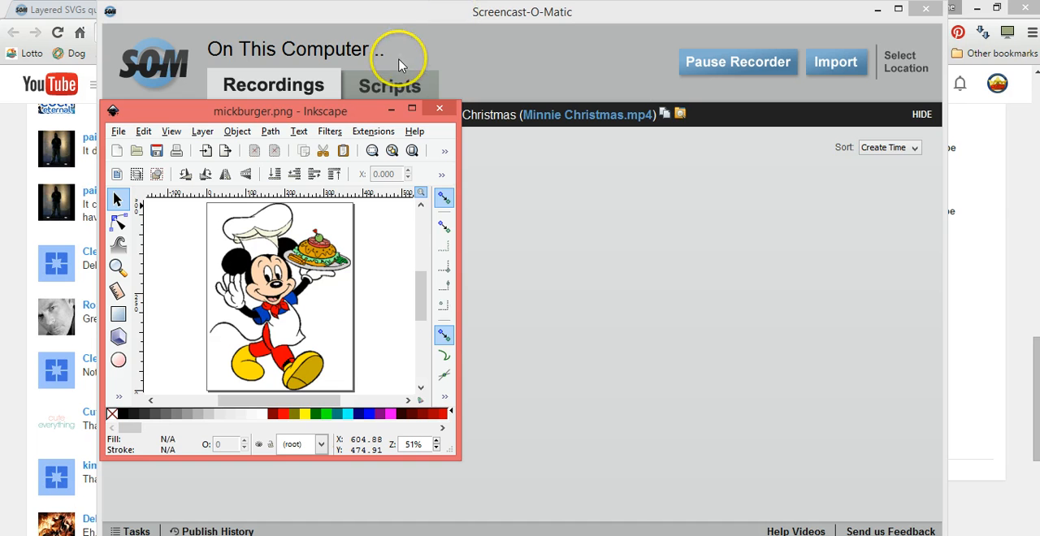
click(412, 108)
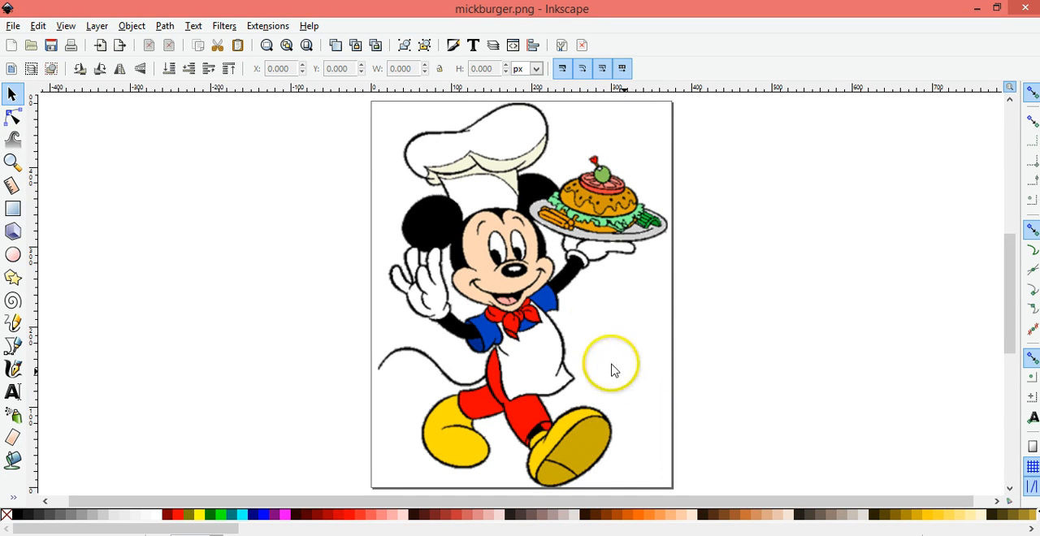
Trace the Mickey image into a path with Trace Bitmap, using live preview and a brightness cutoff threshold of 0.450
click(549, 308)
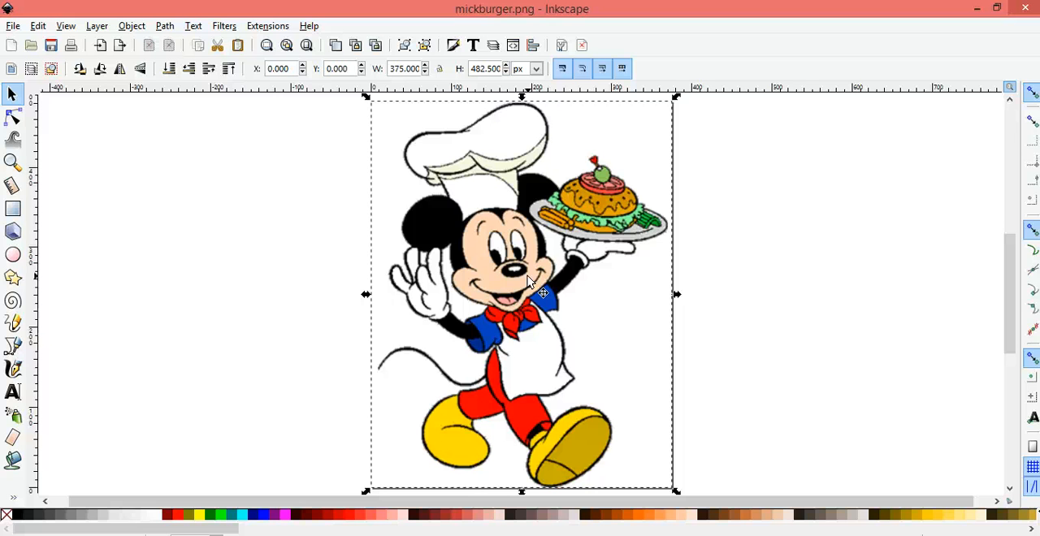
click(167, 26)
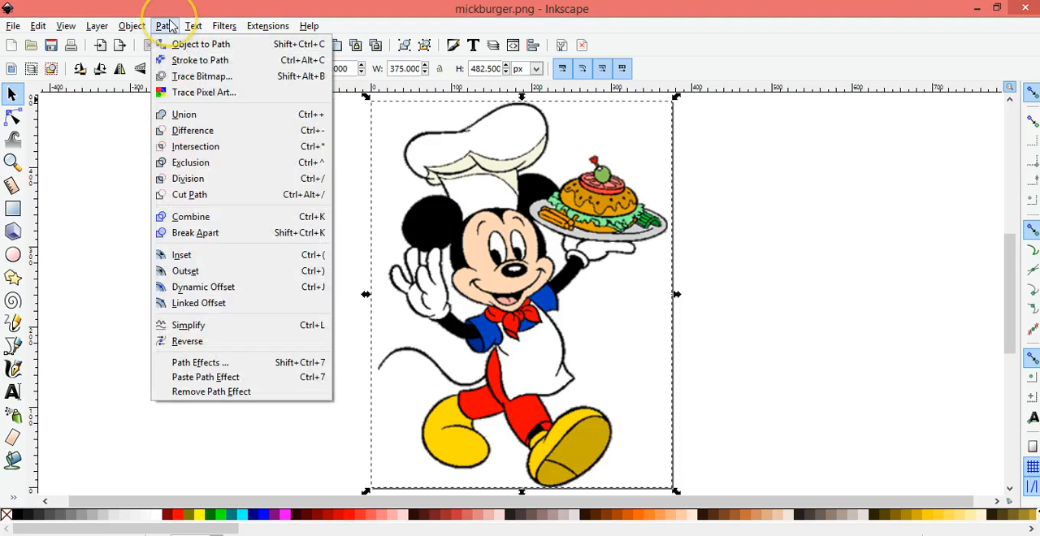
click(174, 75)
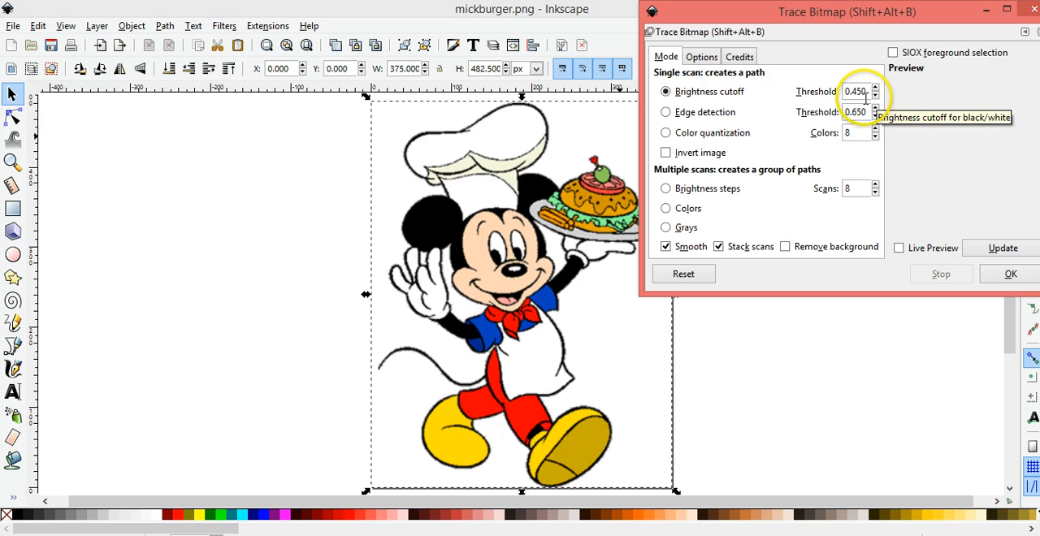
click(929, 249)
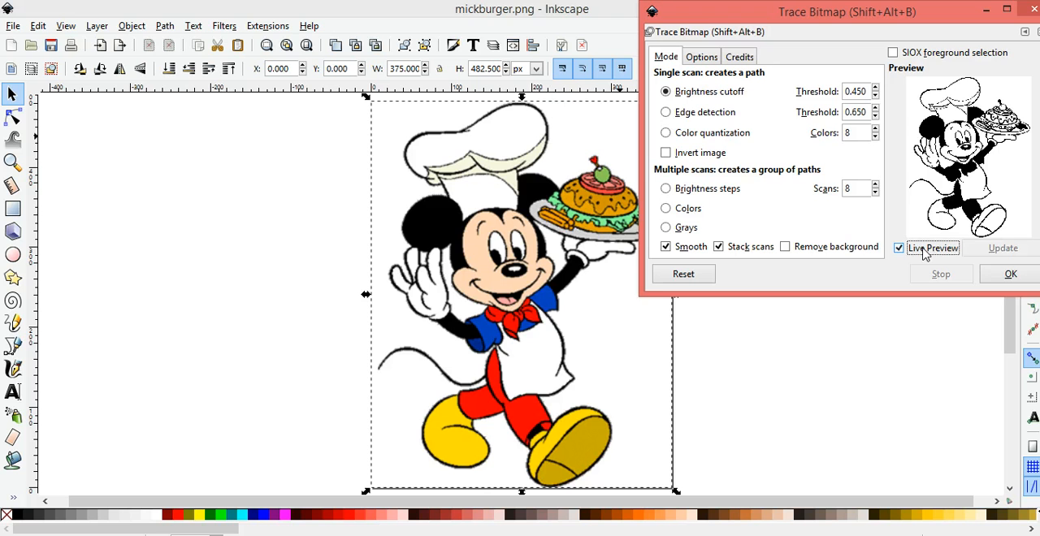
click(1006, 274)
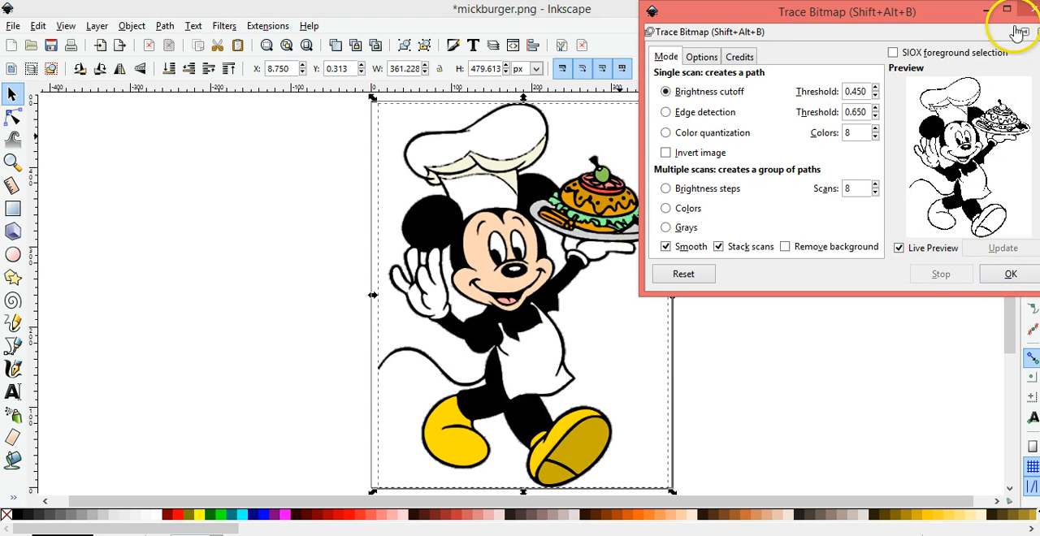
click(1031, 10)
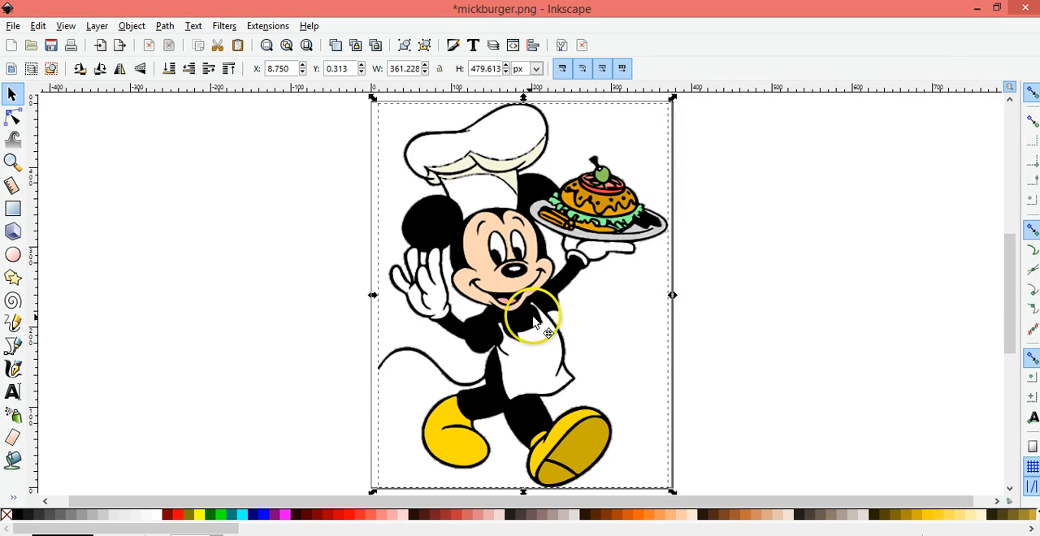
Separate the trace from the original by placing the color image beside the page's right edge and the black trace on the page
mouse_move(532, 325)
mouse_down()
mouse_move(588, 319)
mouse_move(216, 313)
mouse_up()
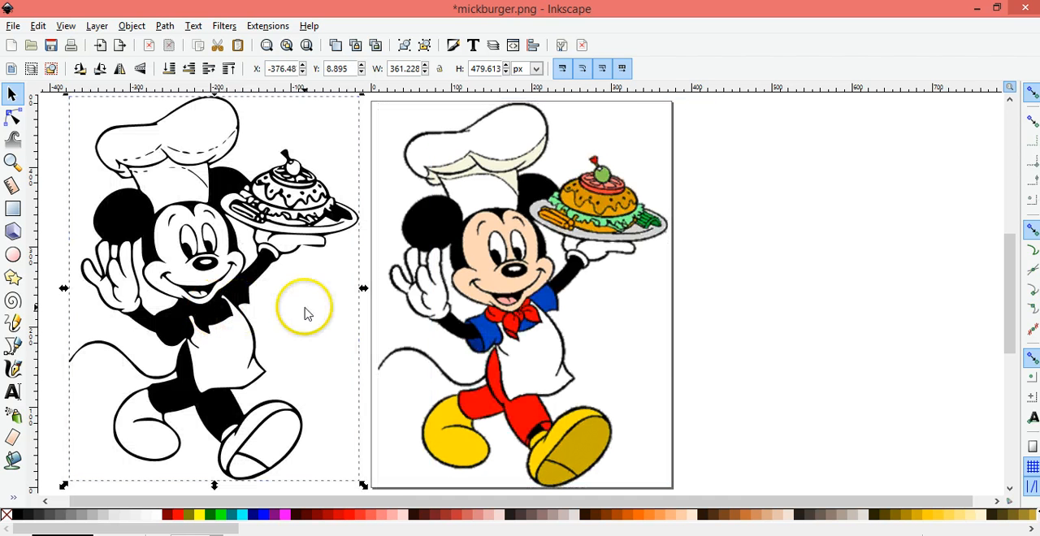
click(467, 327)
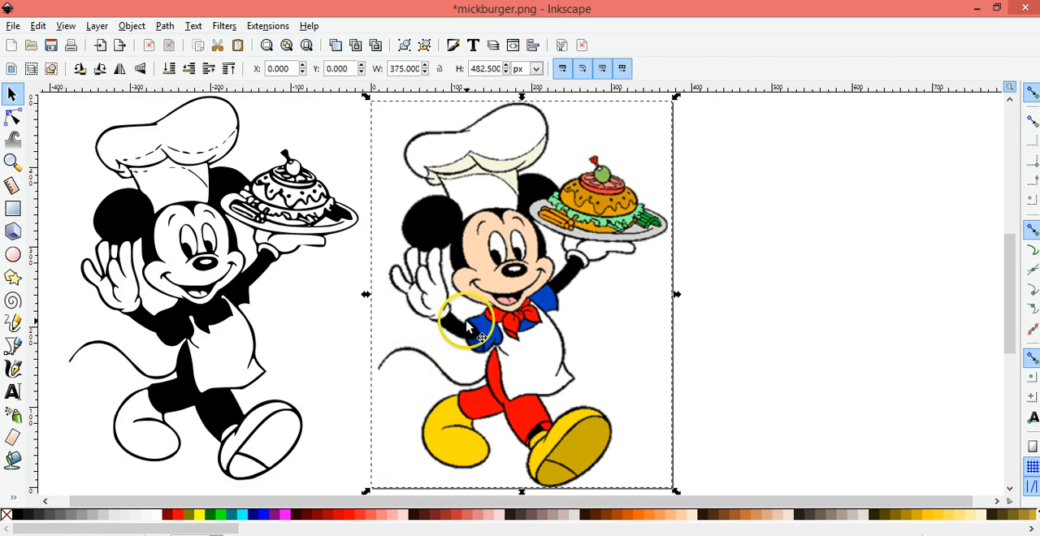
click(821, 317)
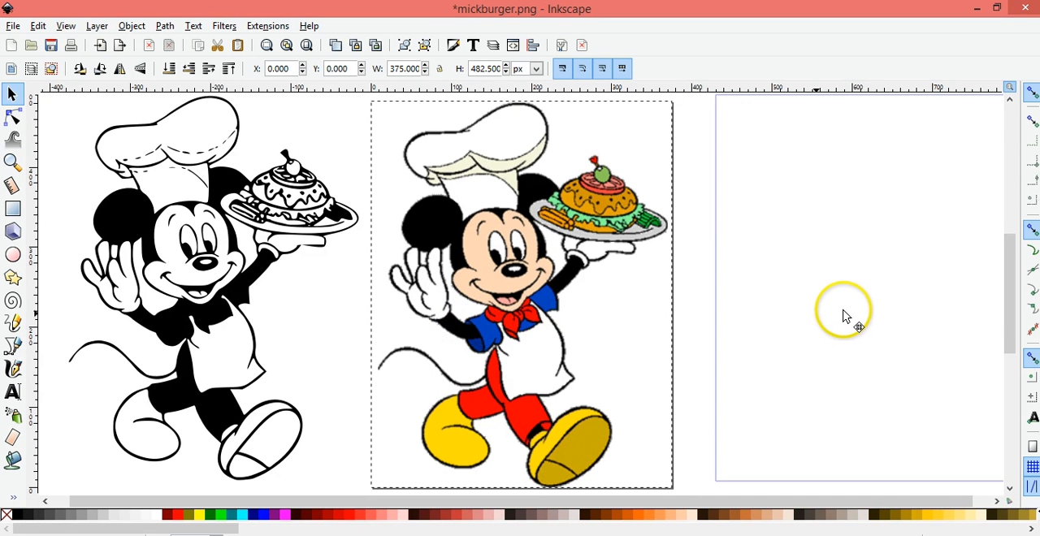
mouse_move(823, 313)
mouse_down()
mouse_move(786, 319)
mouse_move(805, 322)
mouse_up()
click(258, 274)
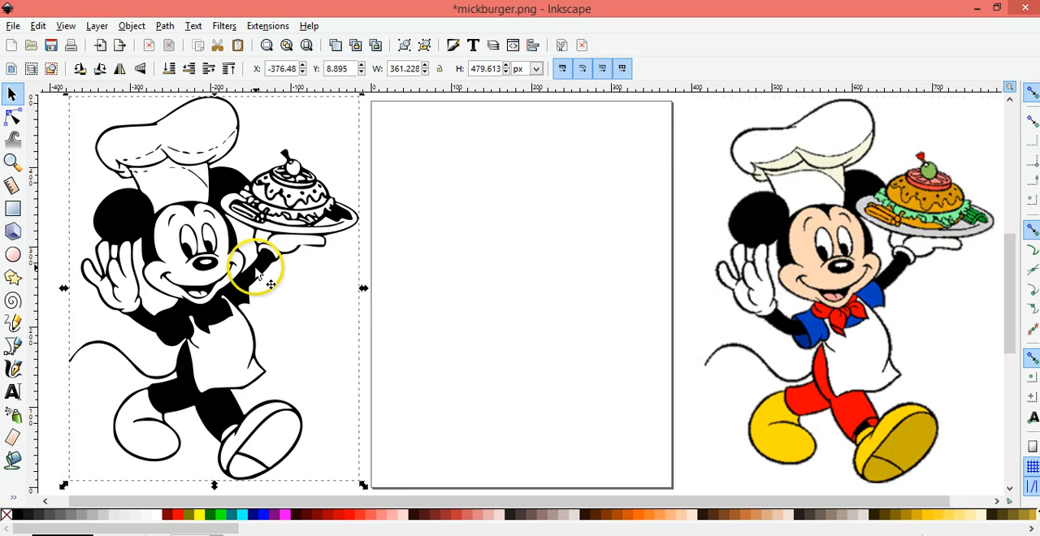
drag(258, 277, 578, 277)
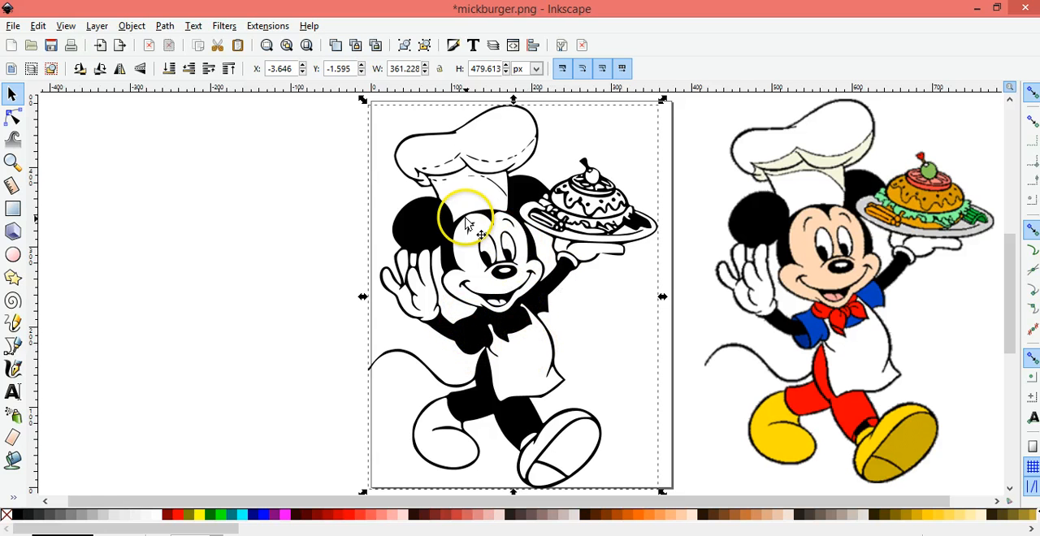
Break apart the black traced path into separate pieces and clear the selection
click(166, 26)
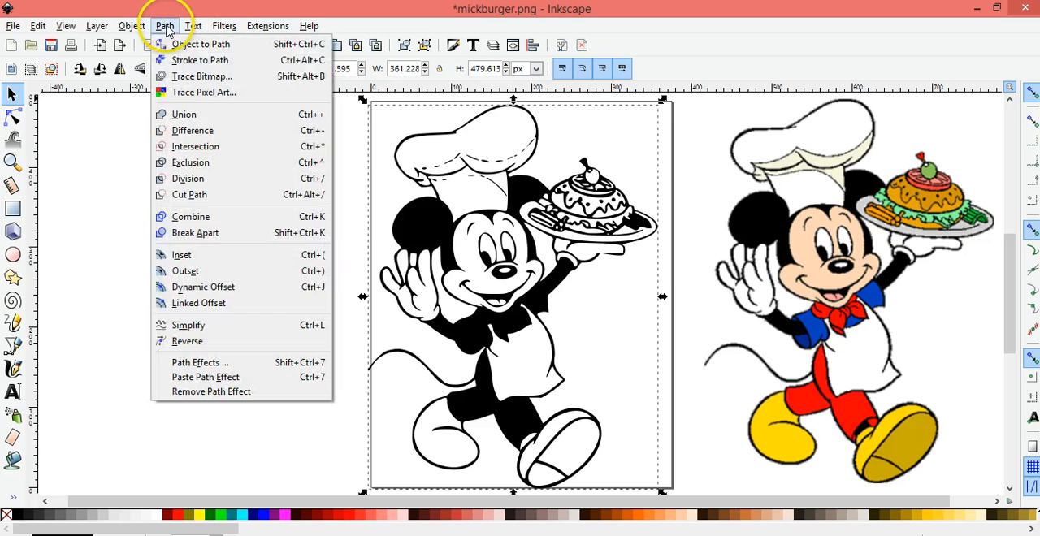
click(195, 234)
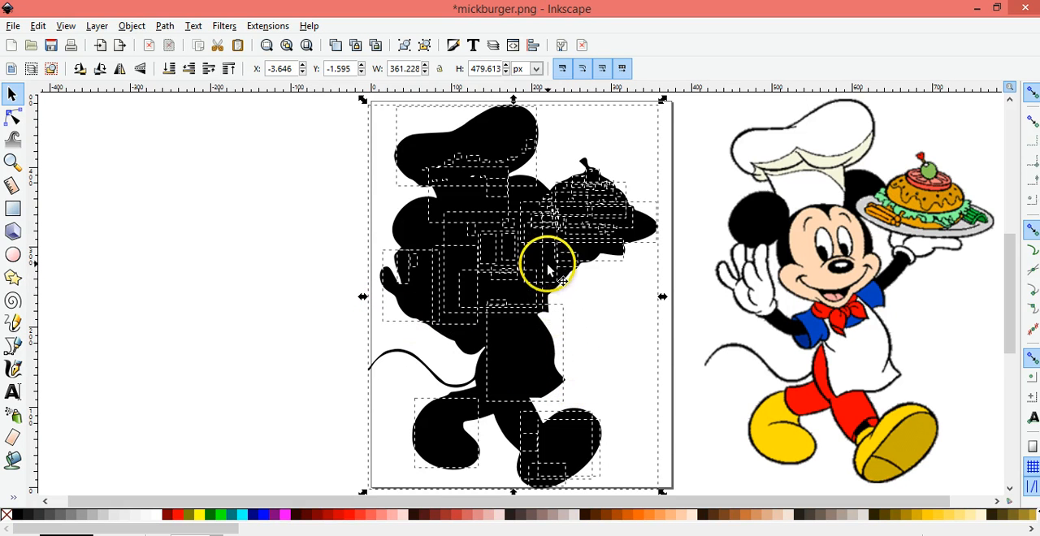
click(619, 390)
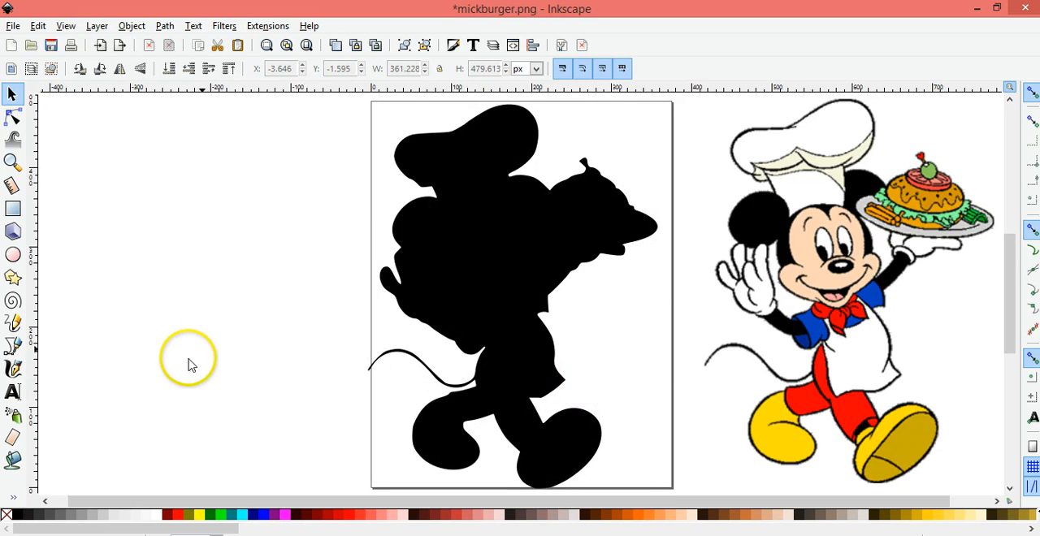
Set the Paint Bucket tool's grow amount to 0.40 px and return to the selection tool
click(13, 461)
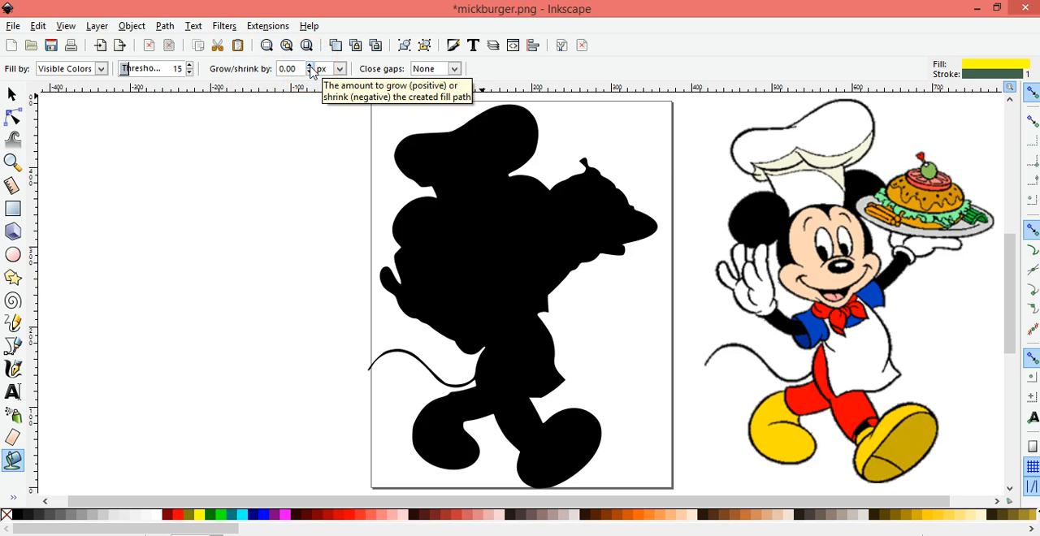
click(309, 65)
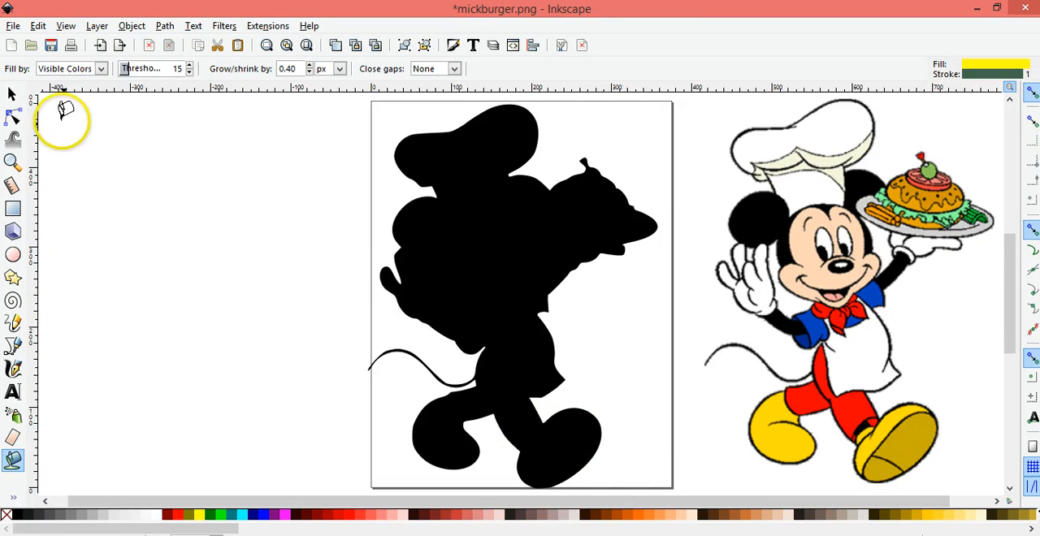
click(13, 95)
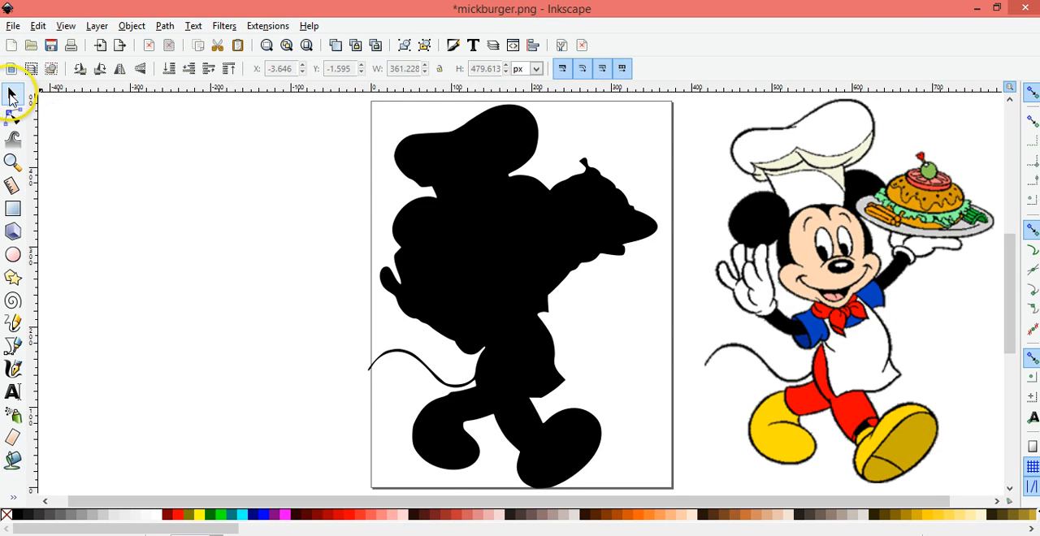
Recolor the traced back shoe with the yellow sampled from the original image's back shoe using the Dropper
click(445, 462)
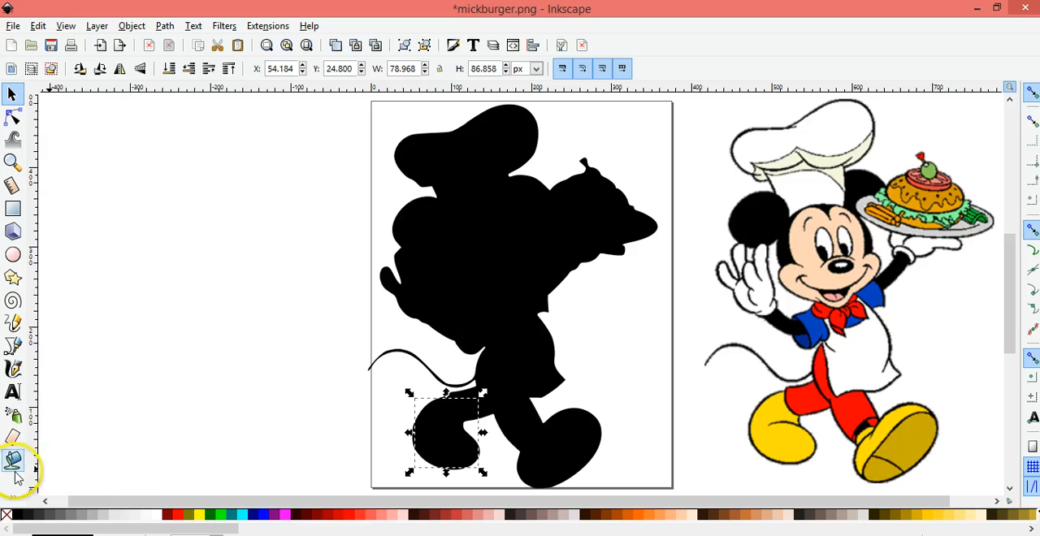
click(12, 499)
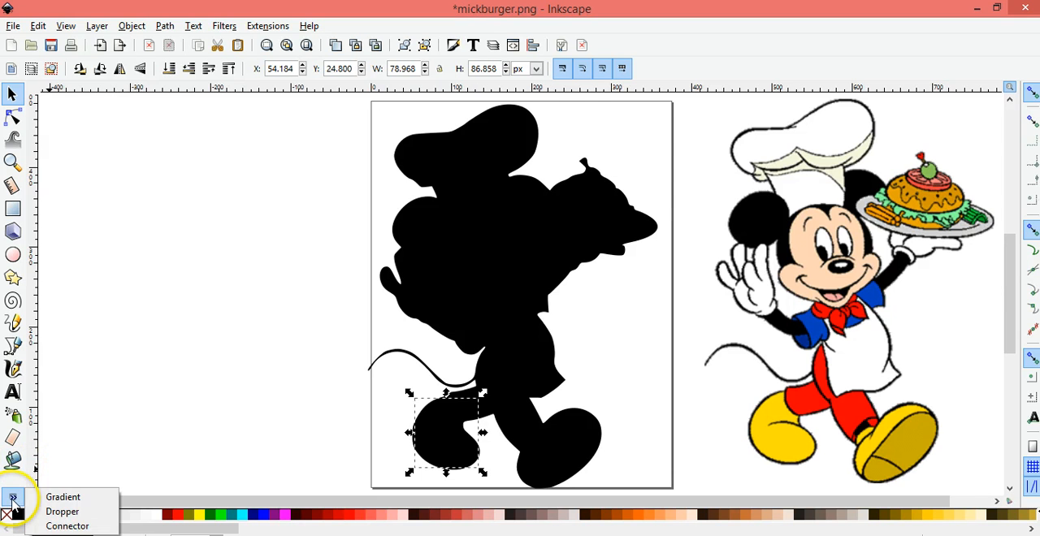
click(64, 512)
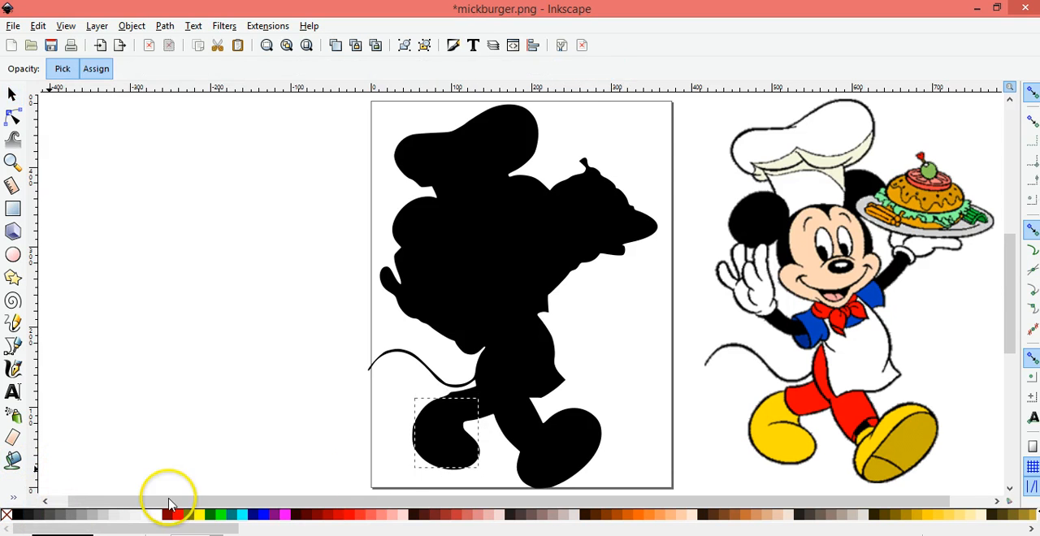
click(777, 439)
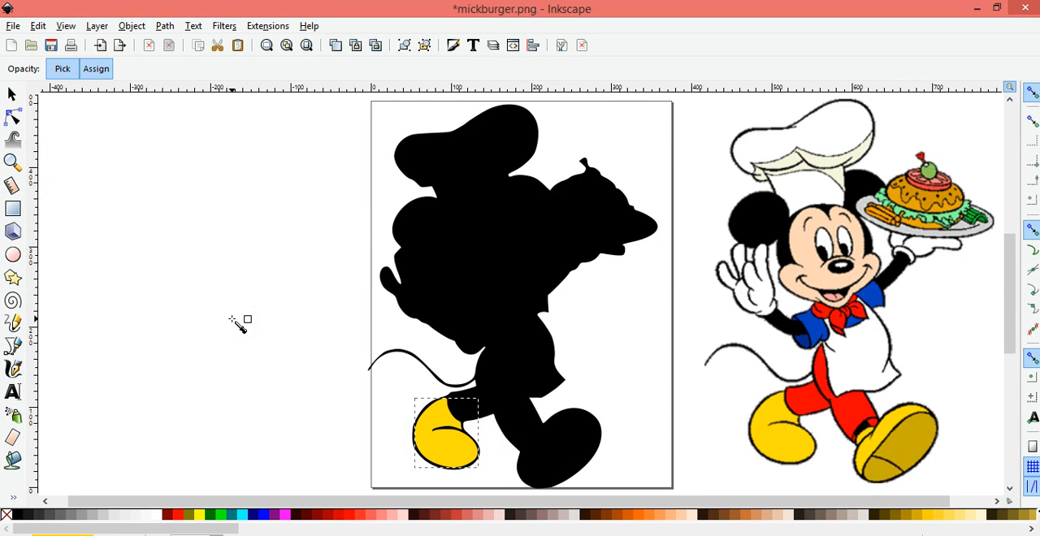
key(s)
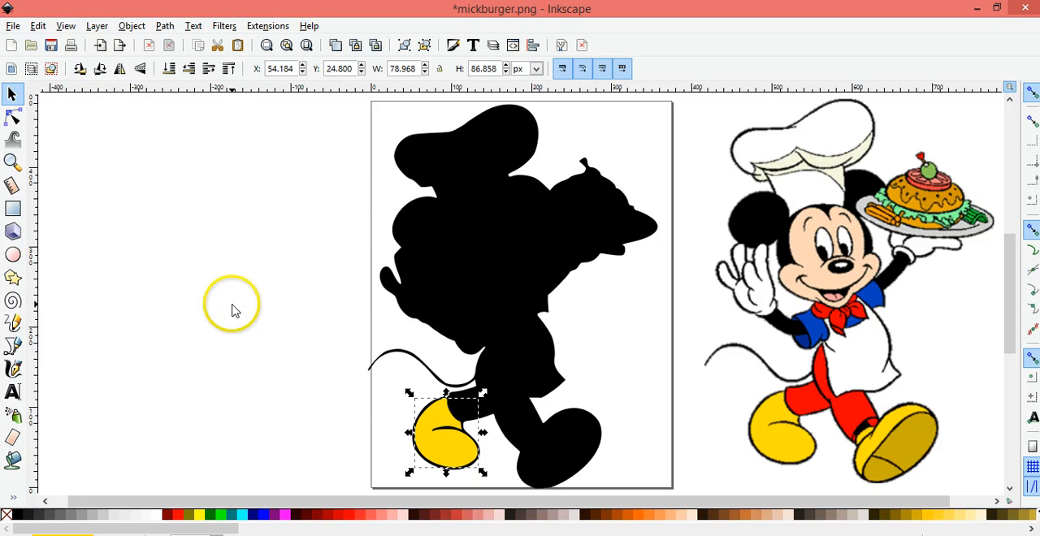
click(187, 213)
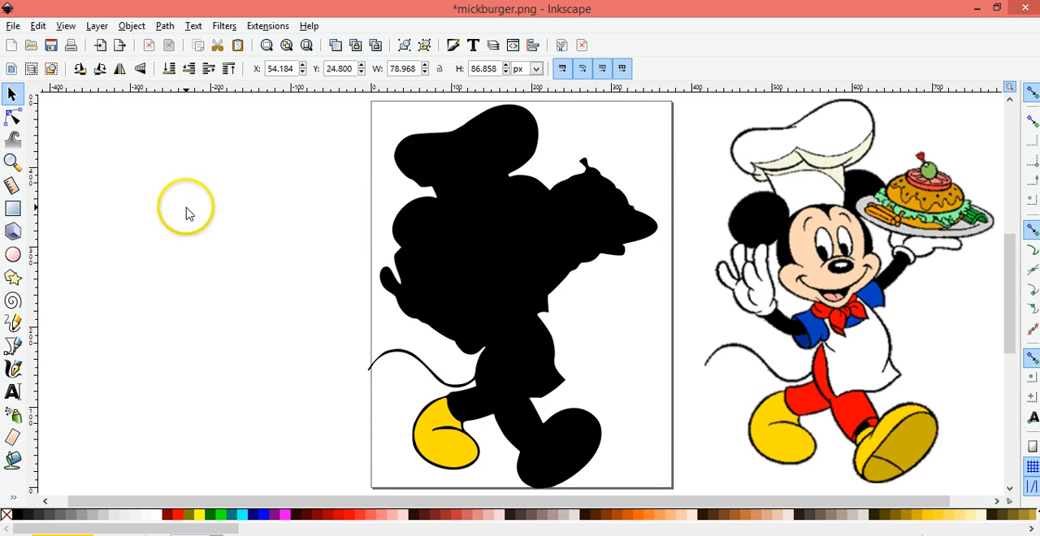
Recolor the large sole piece of the traced front shoe with the dark gold sampled from the original's sole
click(556, 424)
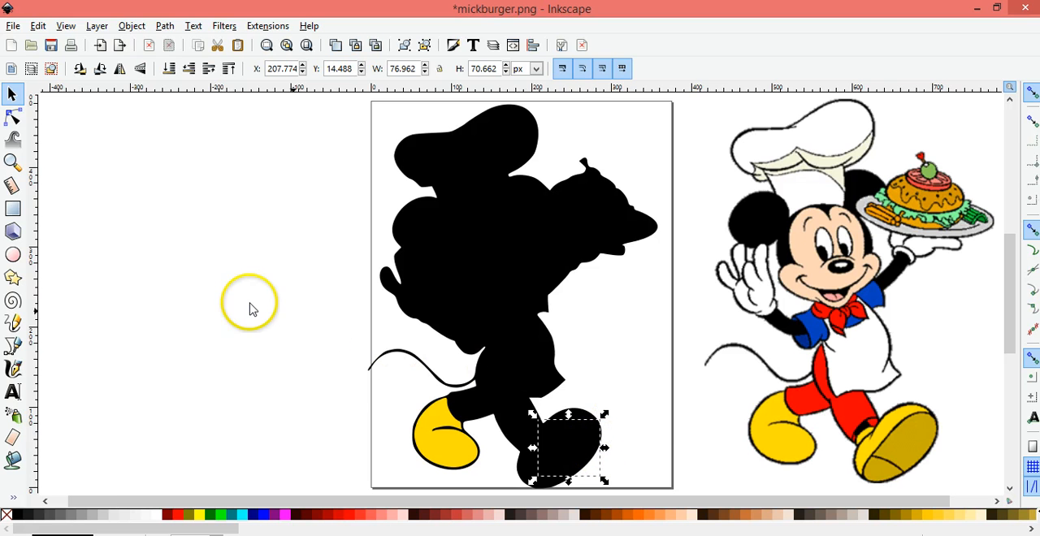
key(d)
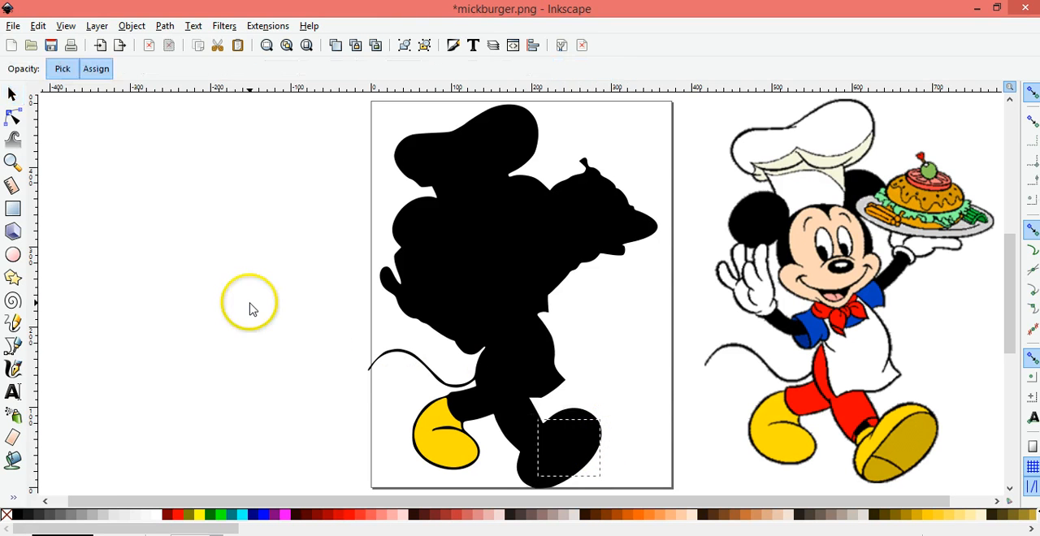
click(891, 451)
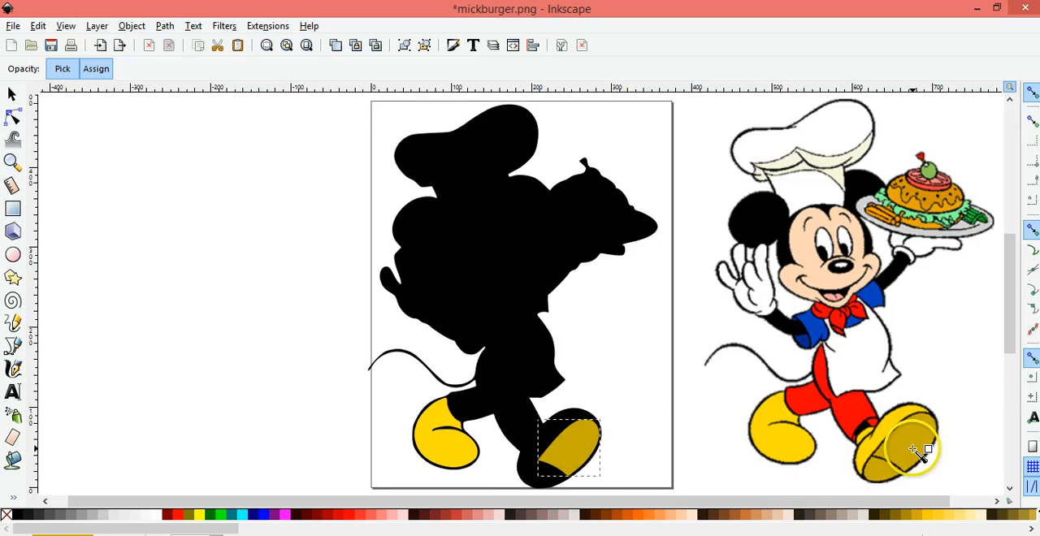
key(s)
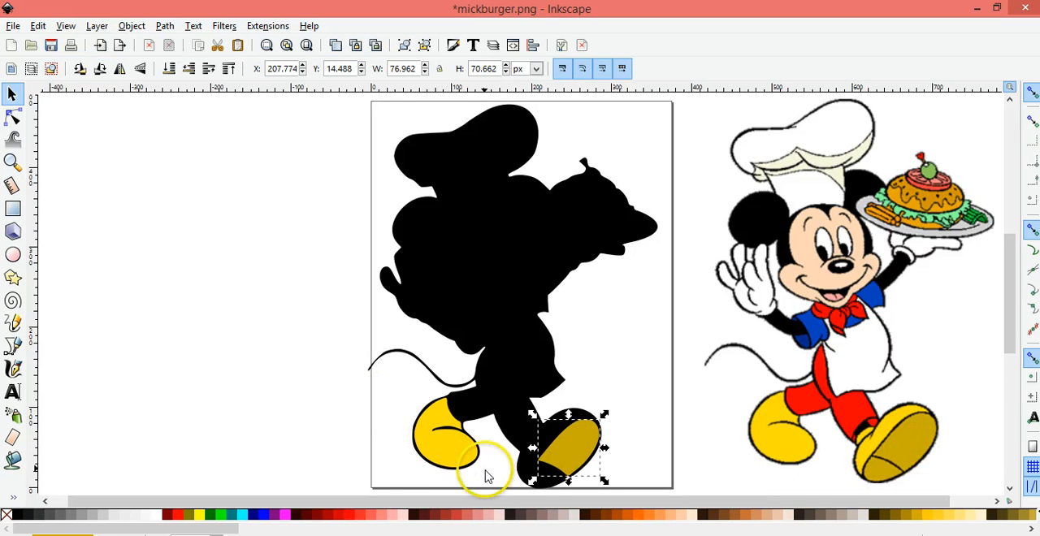
Recolor the small toe piece of the traced front shoe's sole with the dark gold sampled from the original's sole
click(530, 479)
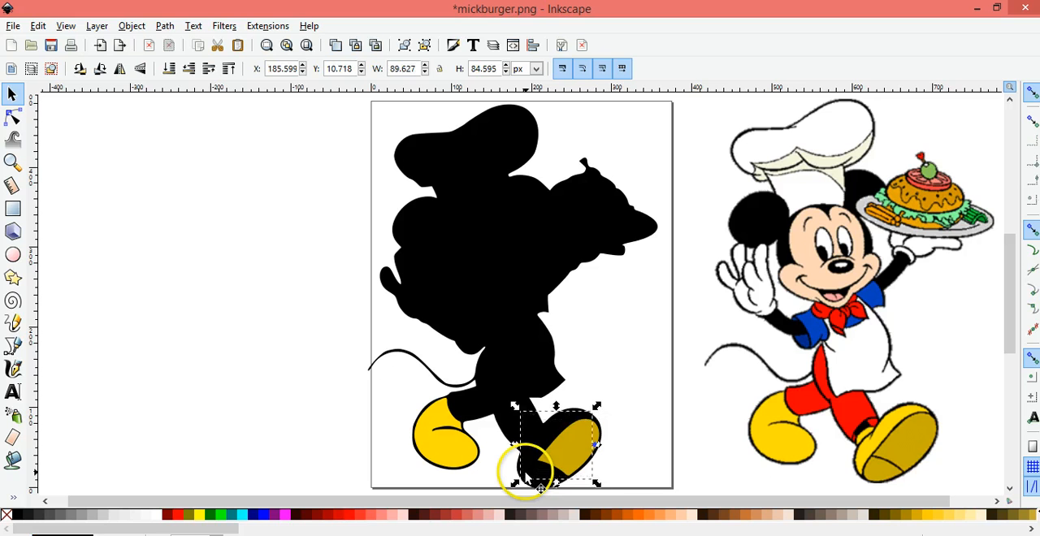
click(526, 481)
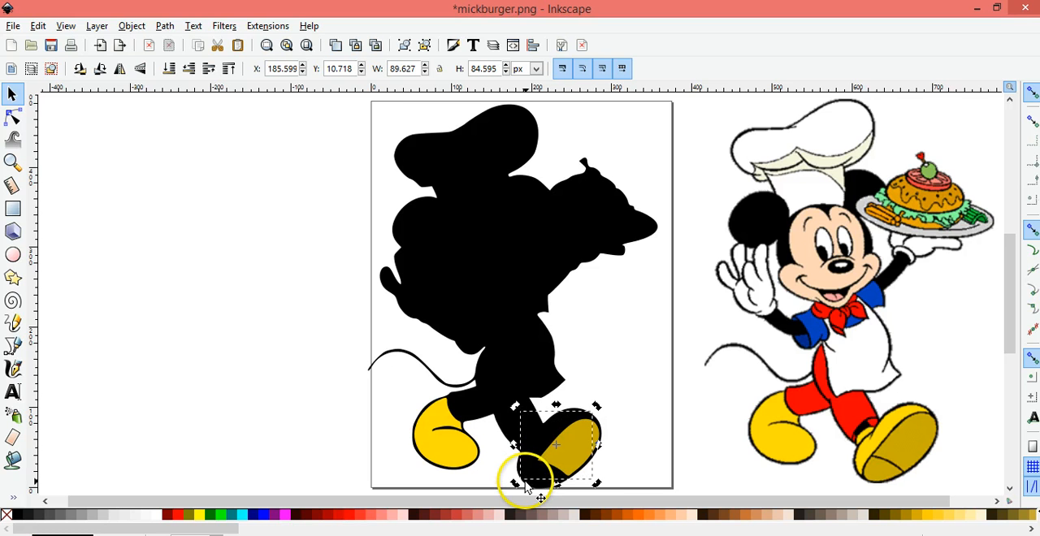
click(365, 460)
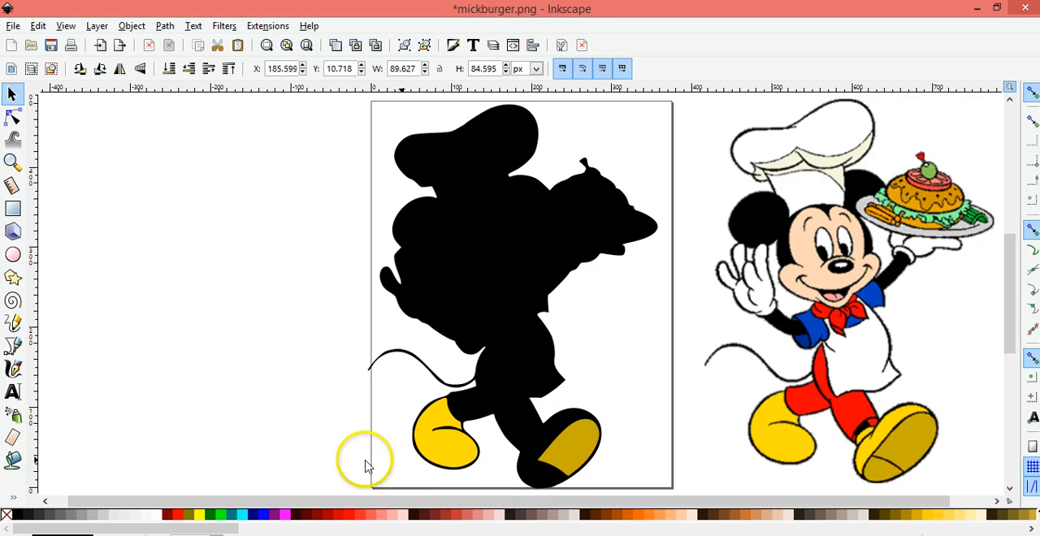
click(528, 485)
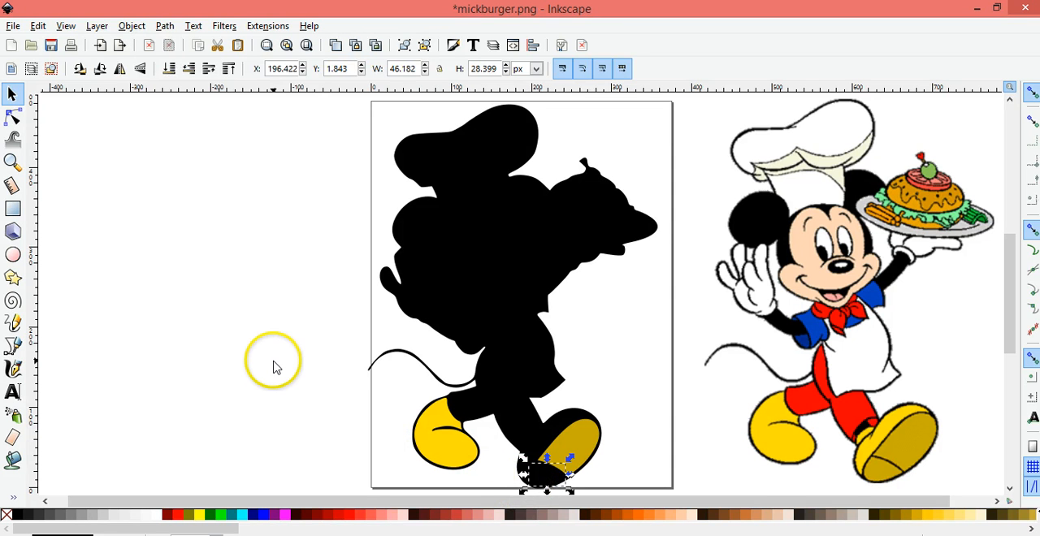
key(d)
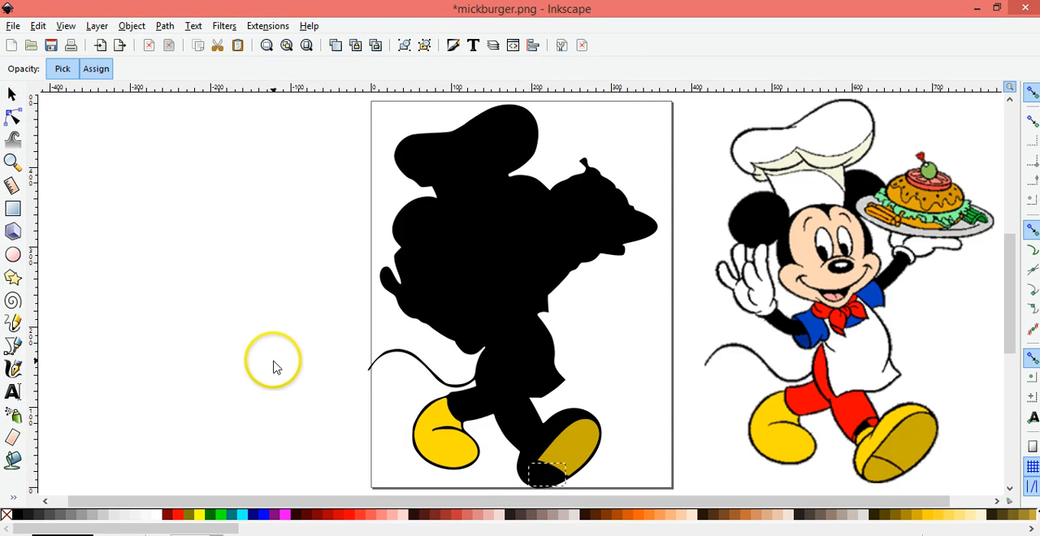
click(878, 474)
key(s)
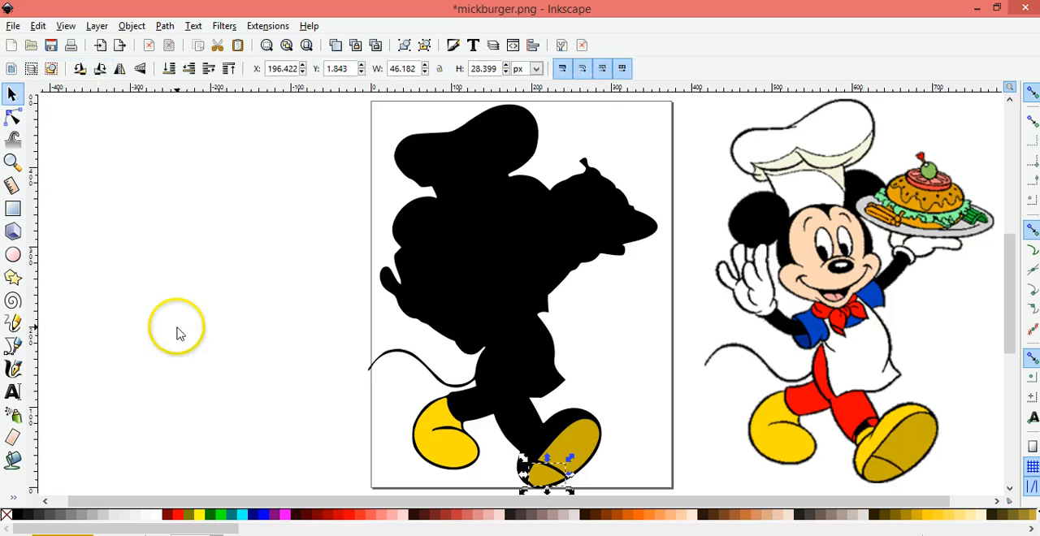
Recolor the upper piece of the traced front shoe with the yellow sampled from the original's front shoe
click(549, 428)
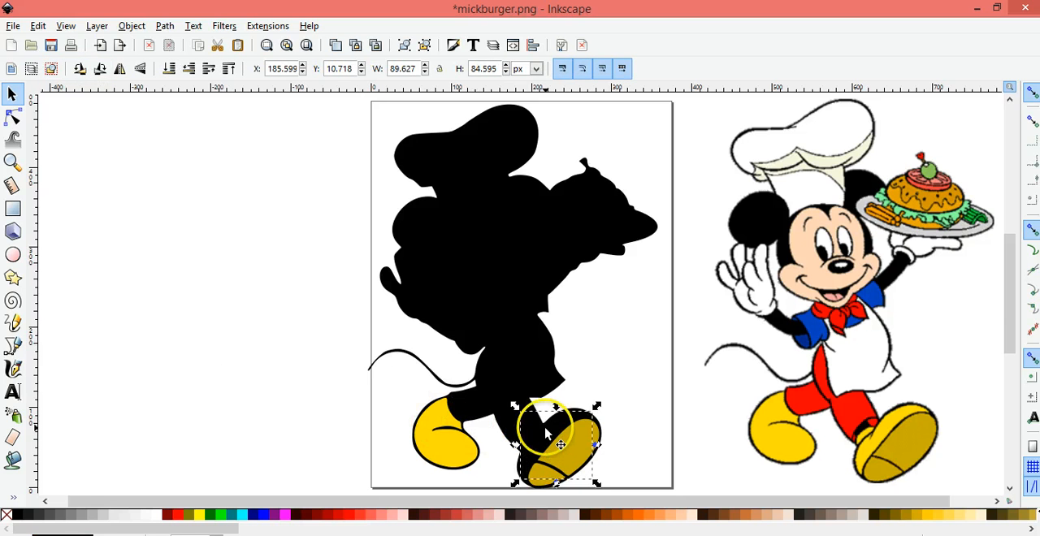
key(d)
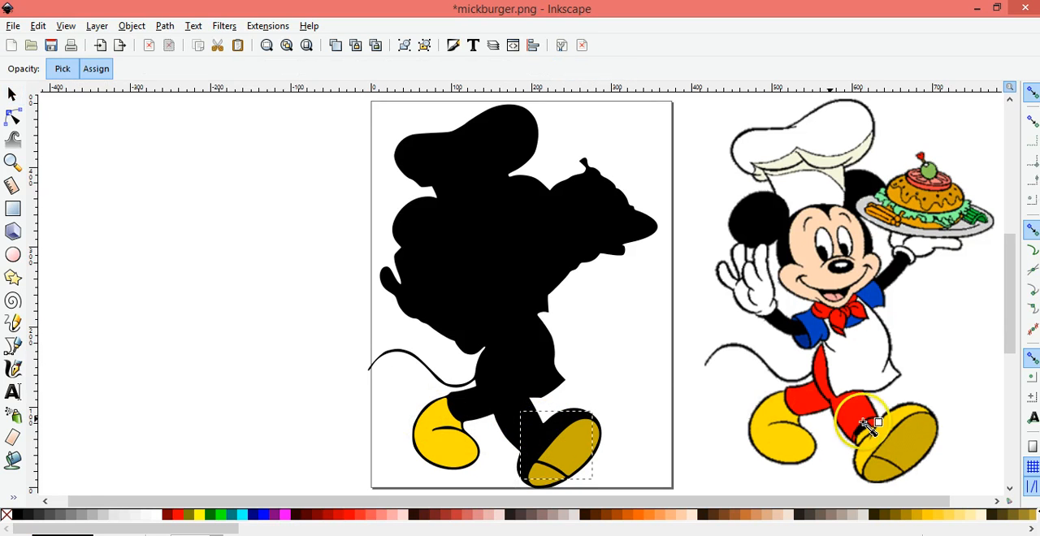
click(878, 446)
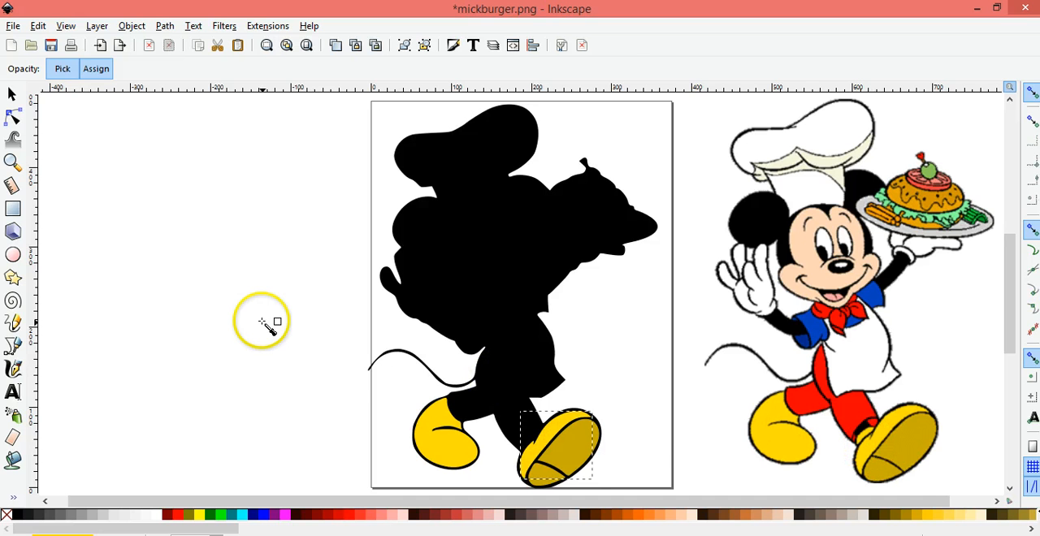
key(s)
Recolor the puffy top of the traced chef hat with the white sampled from the original hat and clear the selection
click(419, 158)
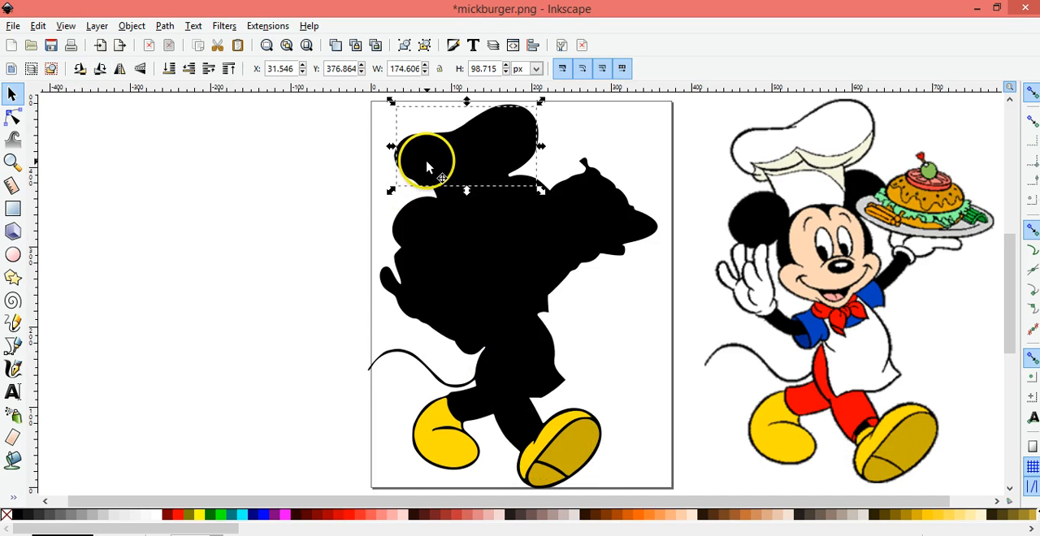
key(d)
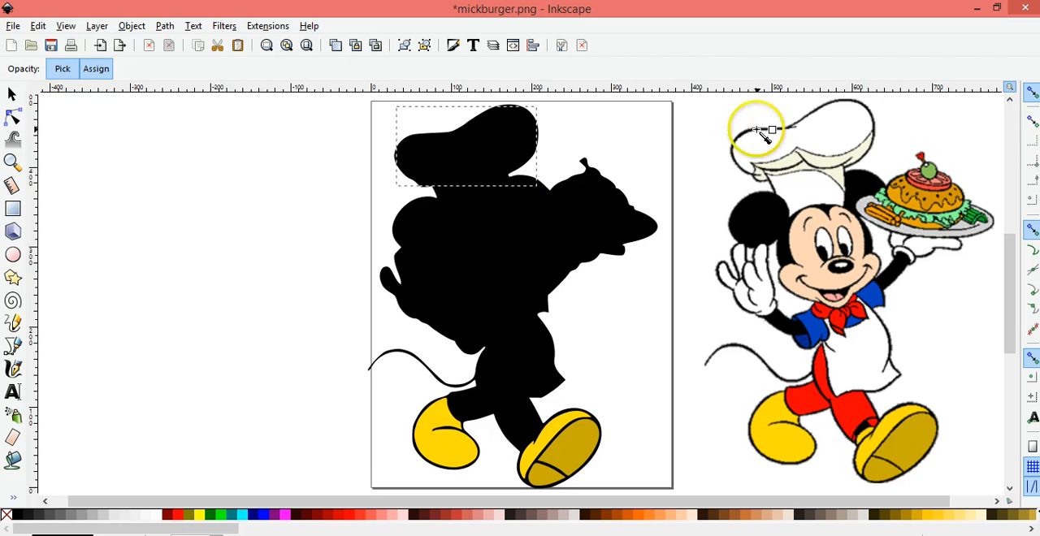
click(831, 145)
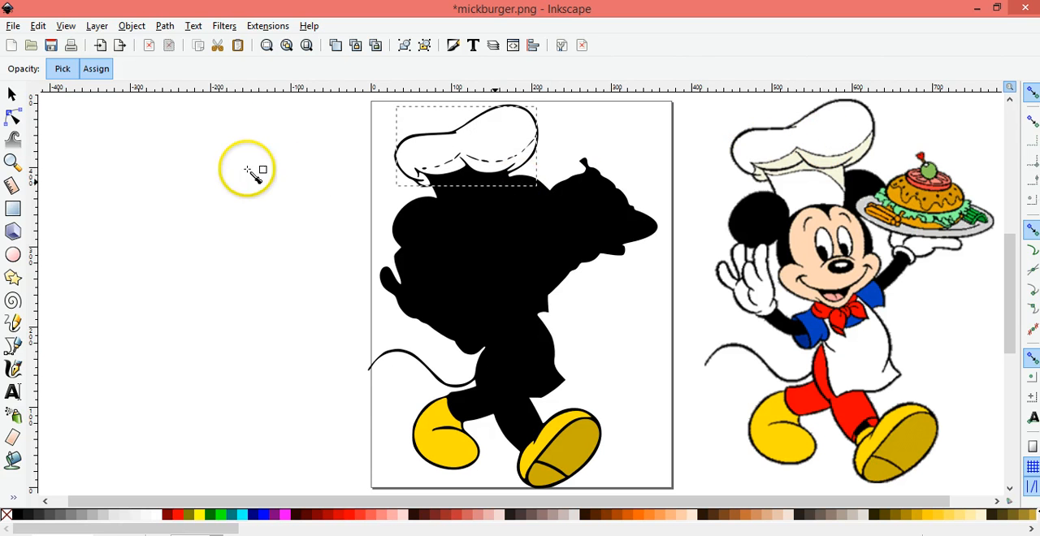
key(s)
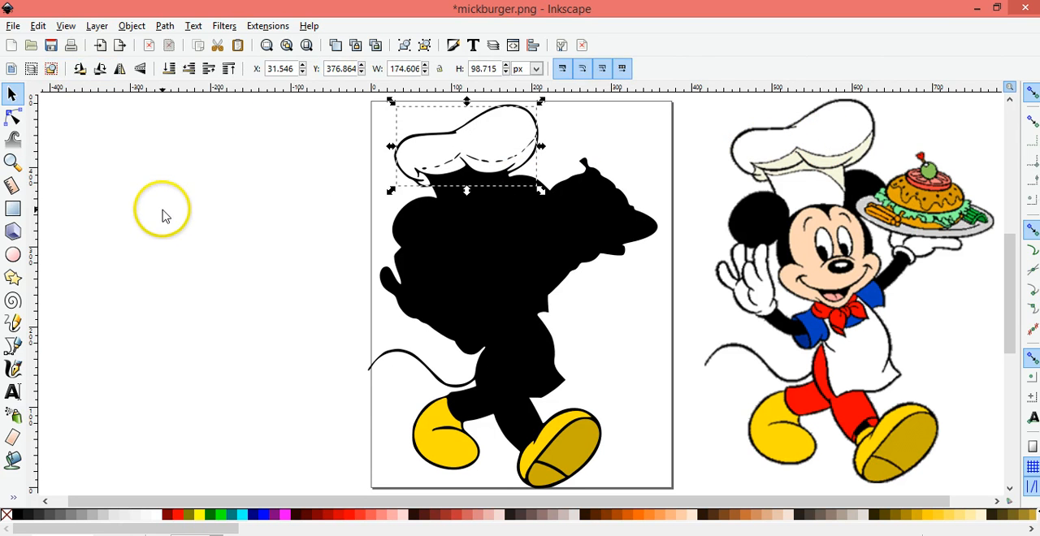
key(Escape)
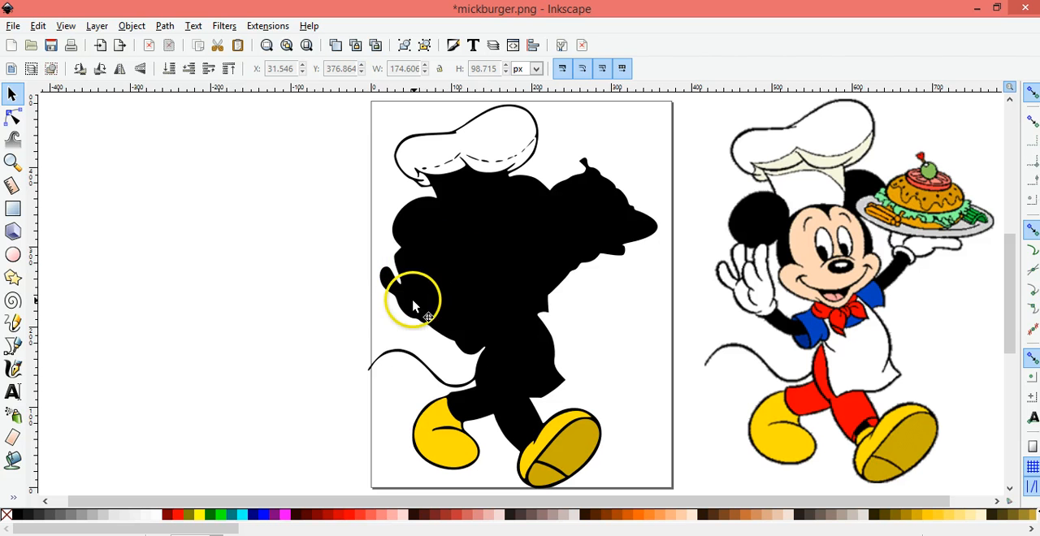
Recolor the main piece and the separate finger piece of the traced raised glove with the white sampled from the original glove
click(393, 289)
key(d)
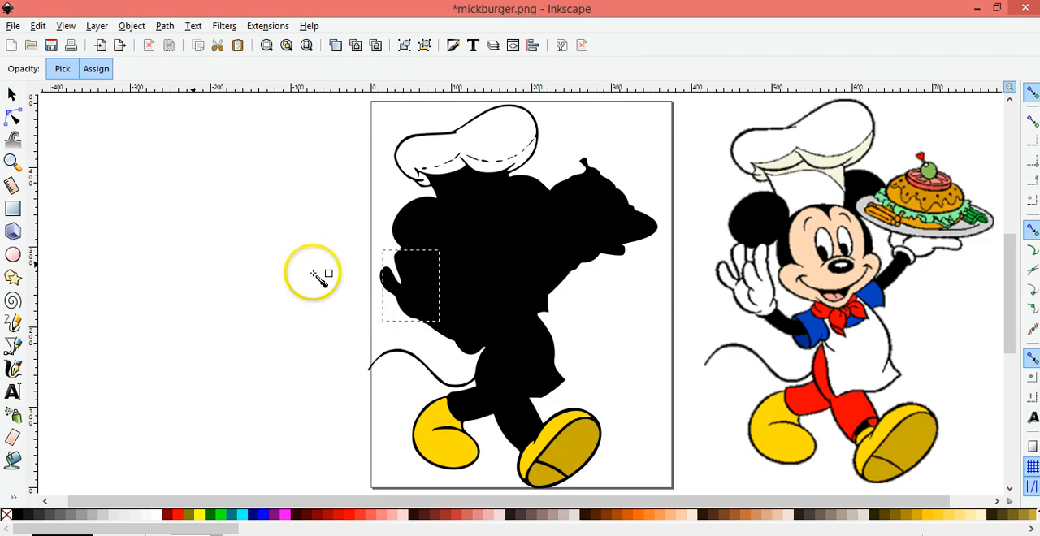
click(751, 302)
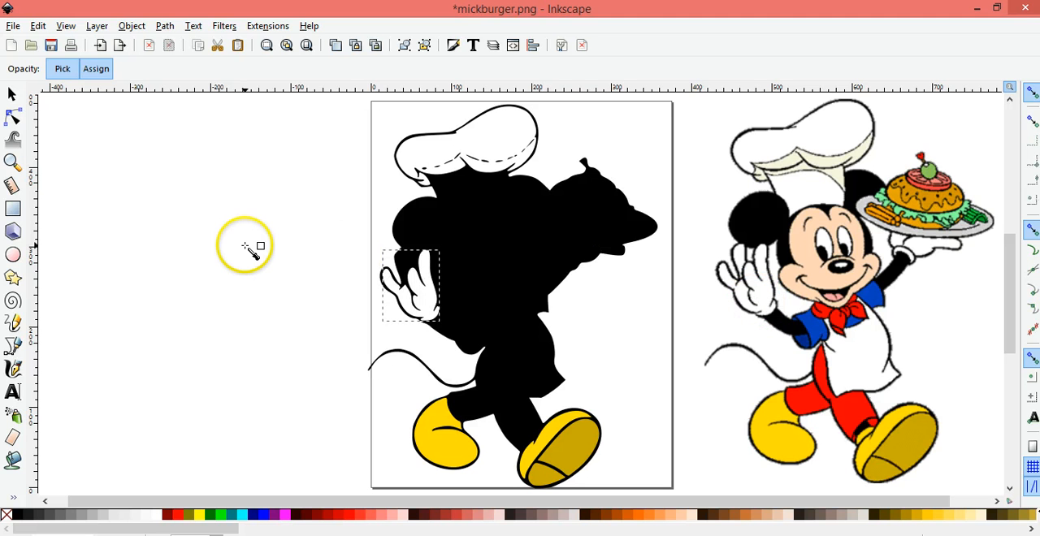
key(s)
click(401, 265)
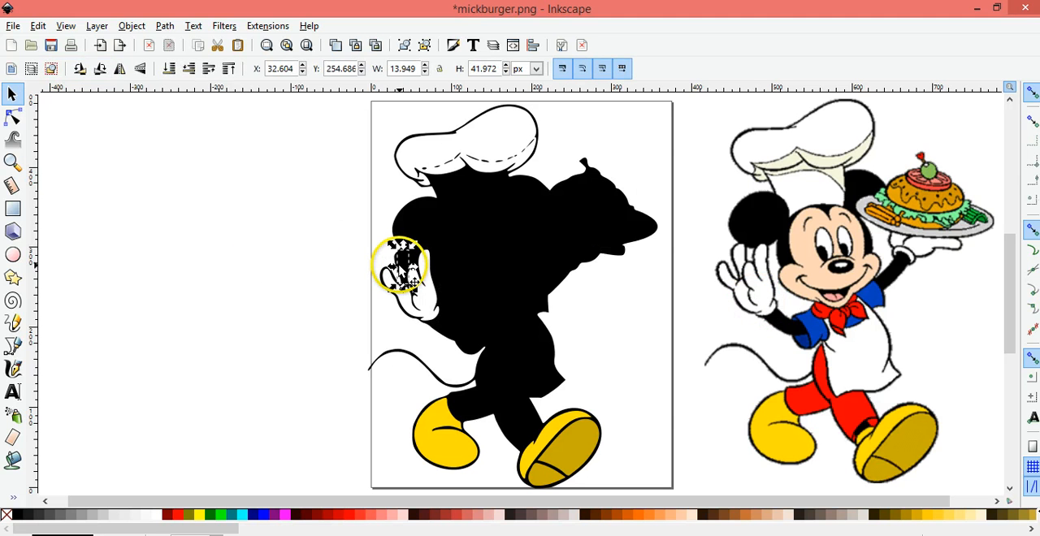
key(d)
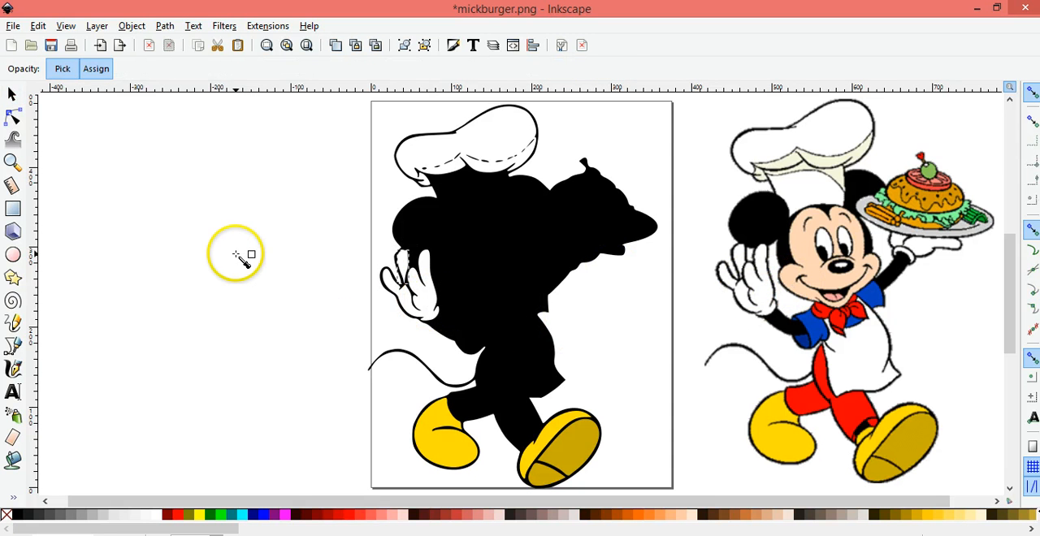
key(s)
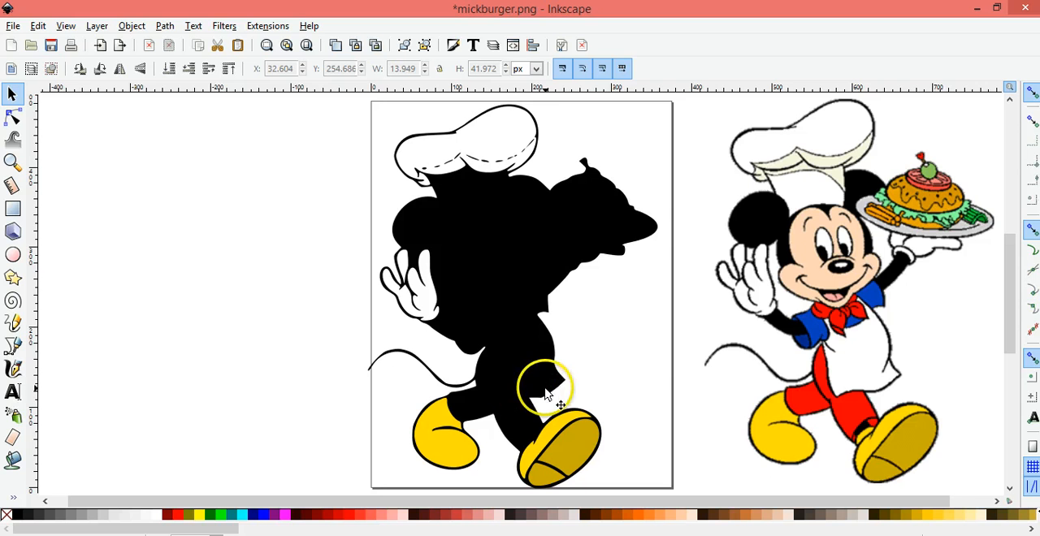
Recolor the traced apron piece with the white sampled from the original's apron using the Dropper
click(549, 392)
scroll(325, 311, right, 1)
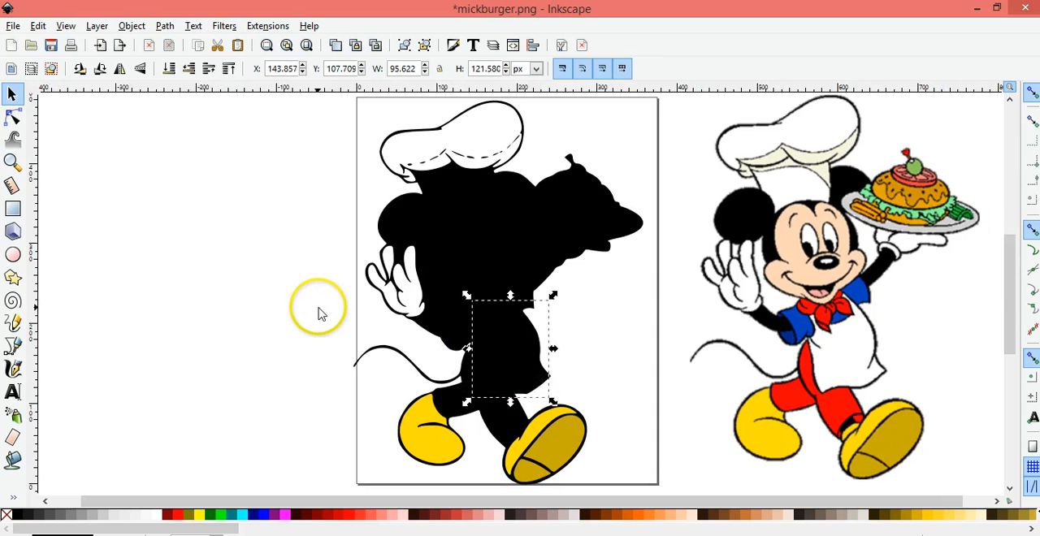
key(d)
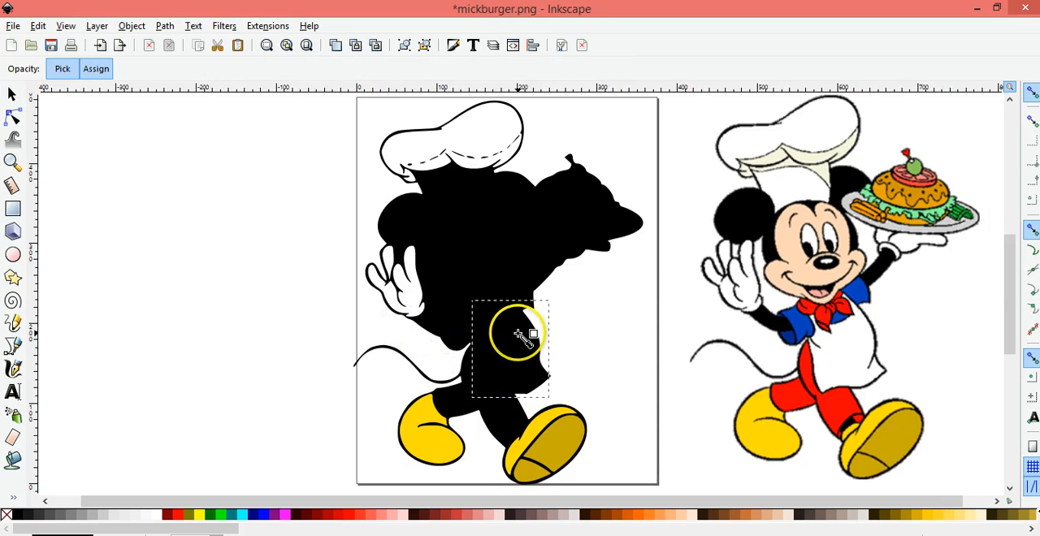
click(855, 351)
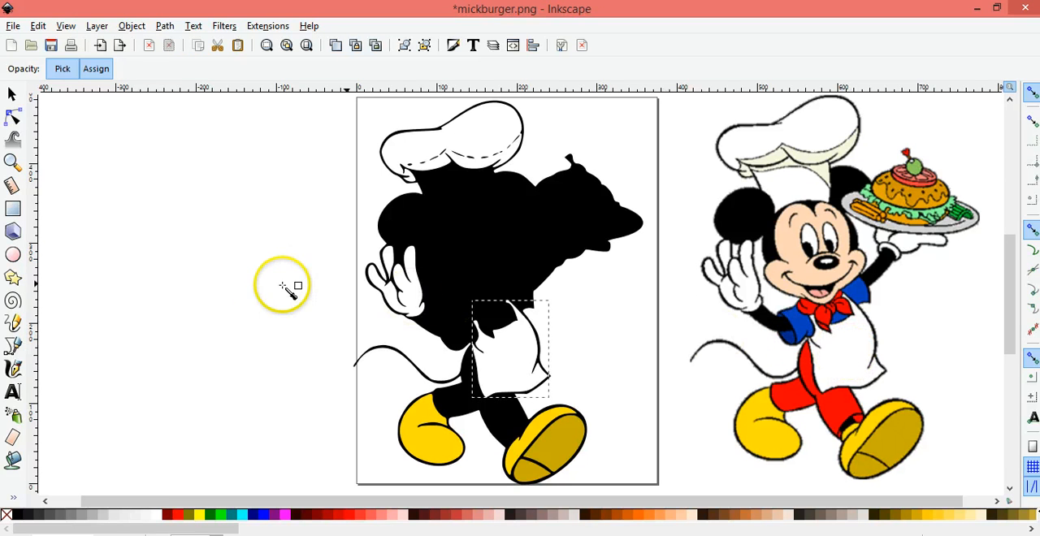
key(s)
click(501, 413)
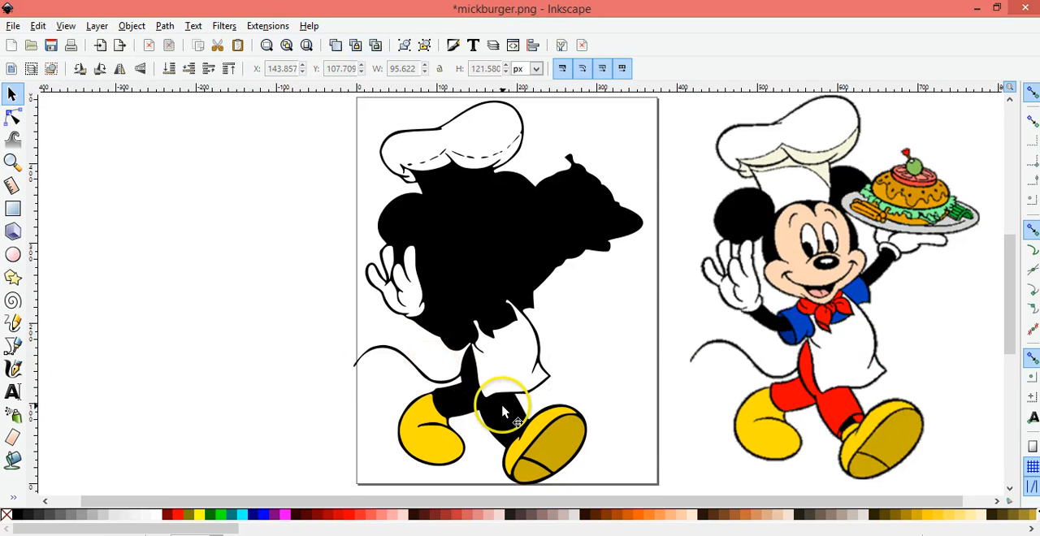
click(493, 416)
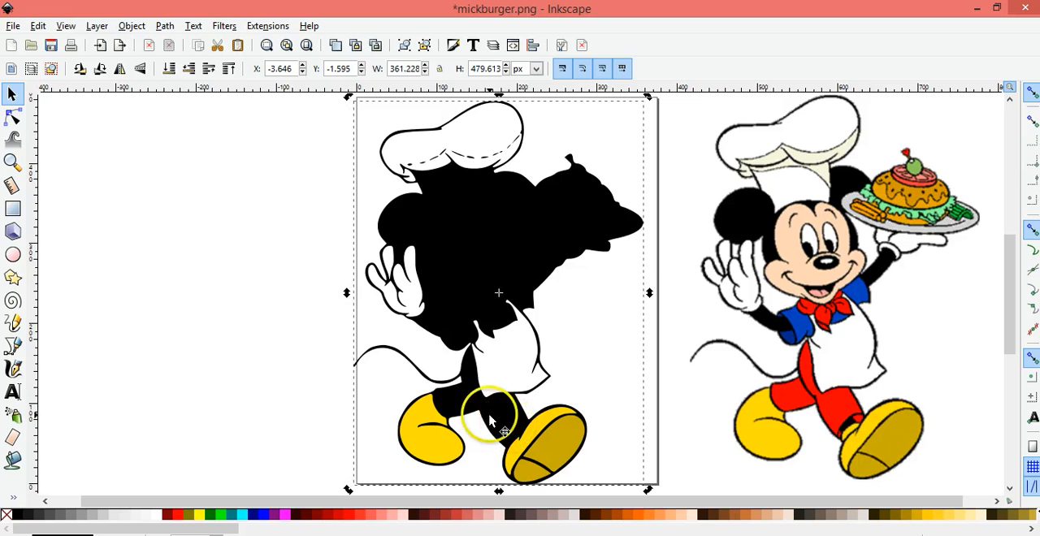
click(96, 319)
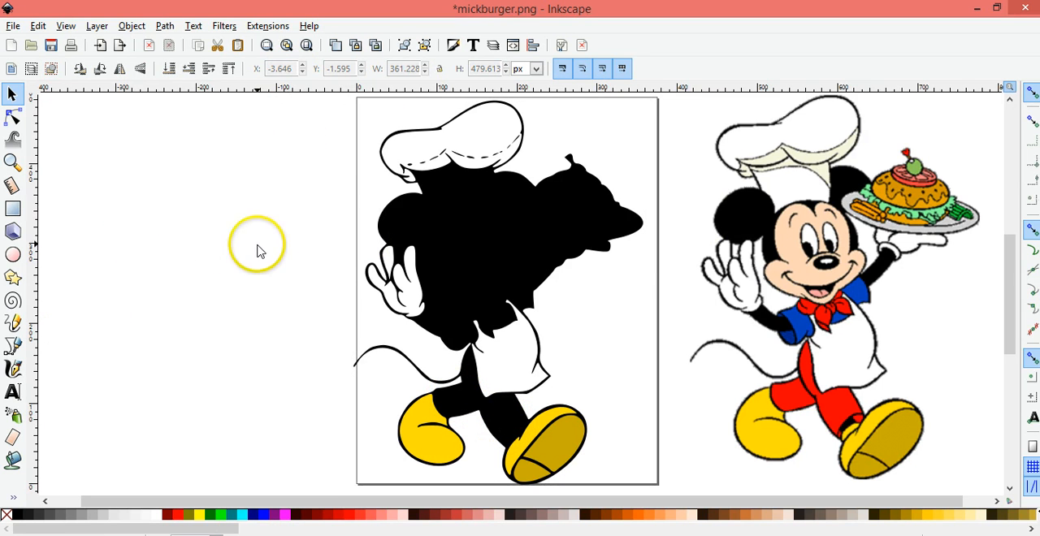
drag(341, 271, 346, 273)
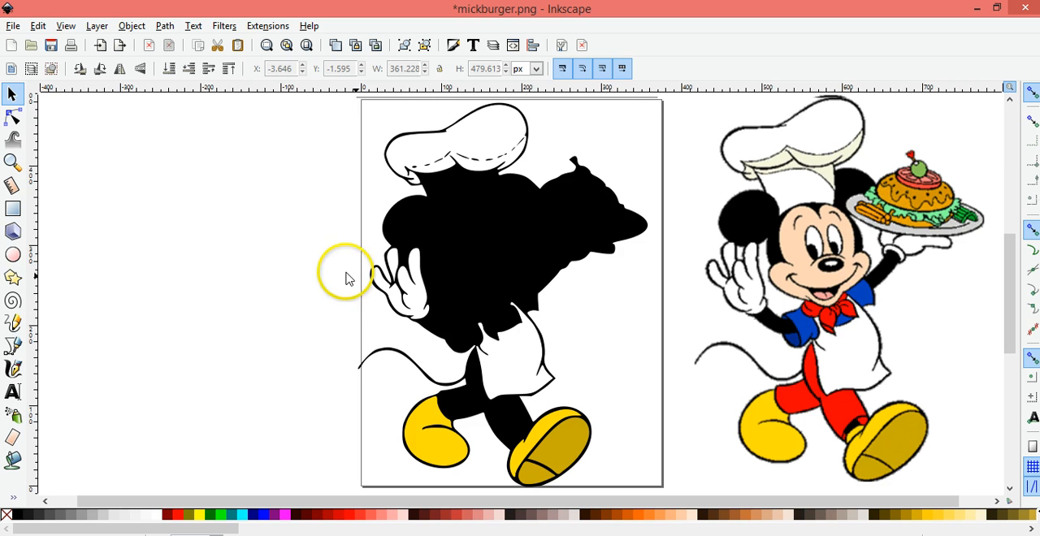
Try filling the traced mouth piece with a light peach palette color, then restore it to black and clear the selection
click(504, 306)
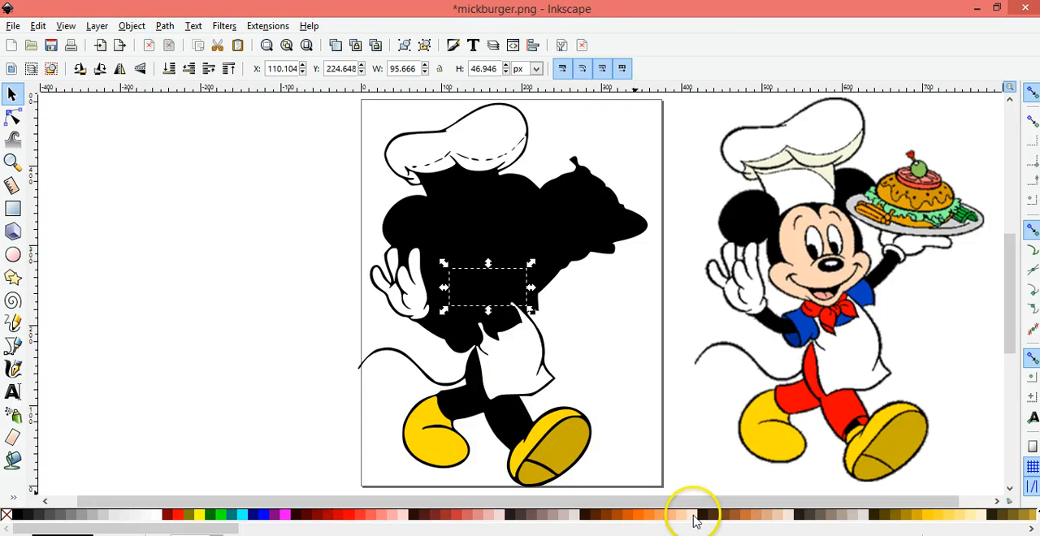
click(697, 515)
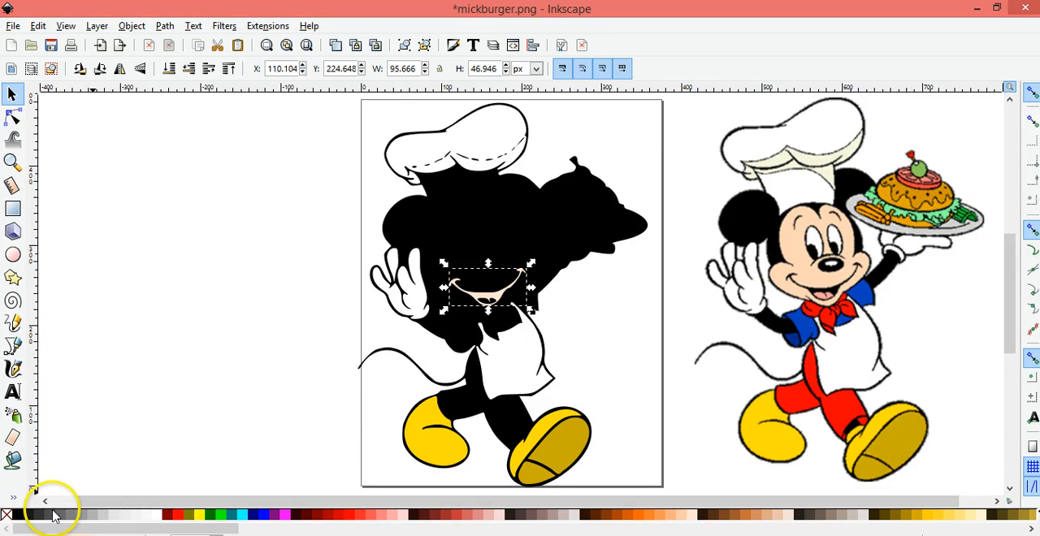
click(17, 516)
click(101, 424)
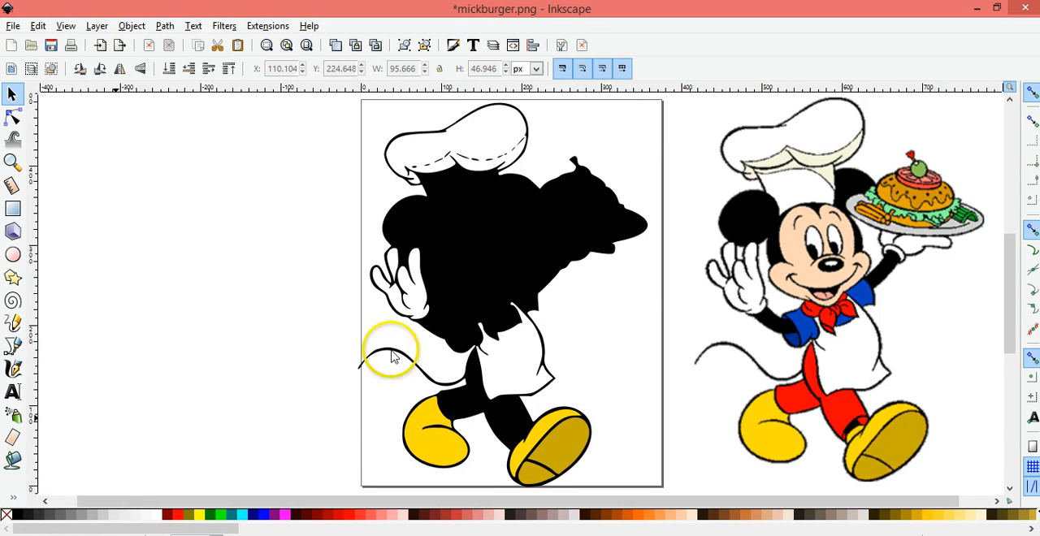
Select the traced face piece and fill it with the peach palette color FFCCAA
click(532, 290)
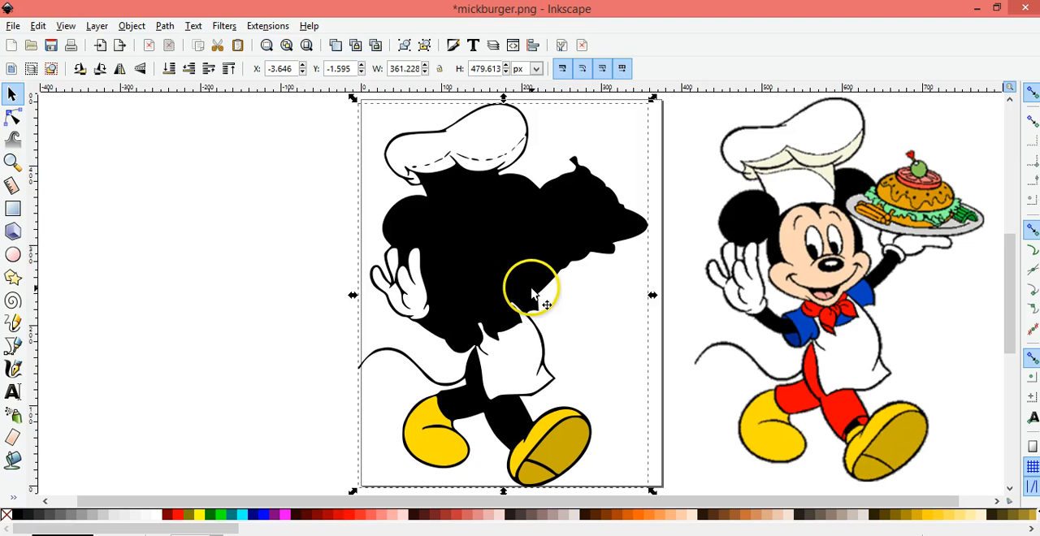
click(507, 252)
click(445, 226)
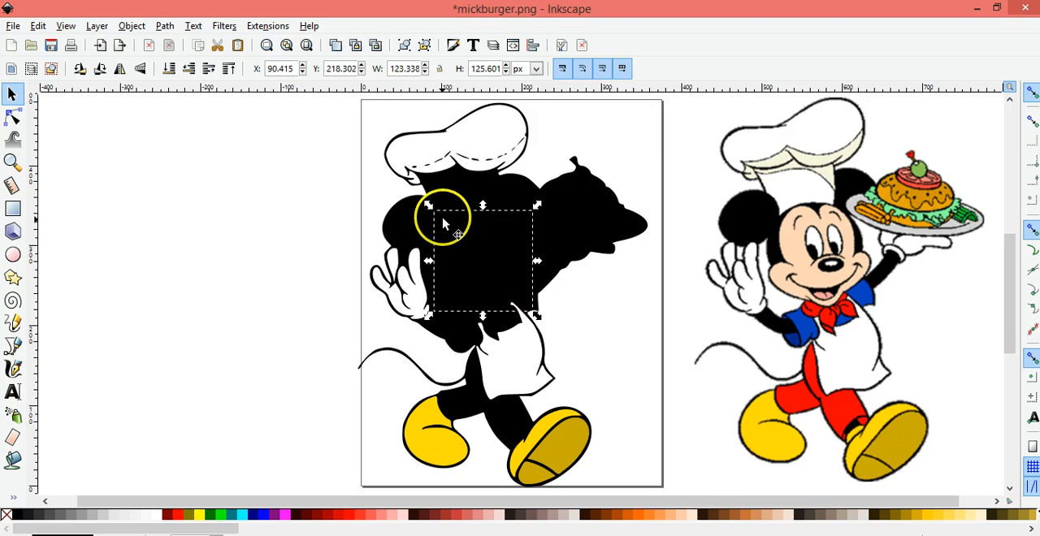
click(794, 516)
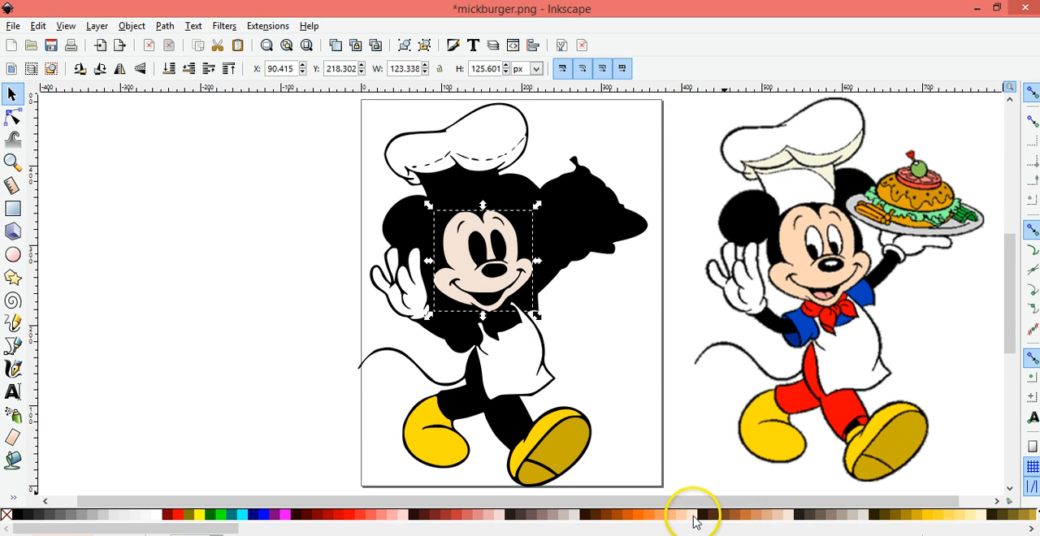
click(683, 514)
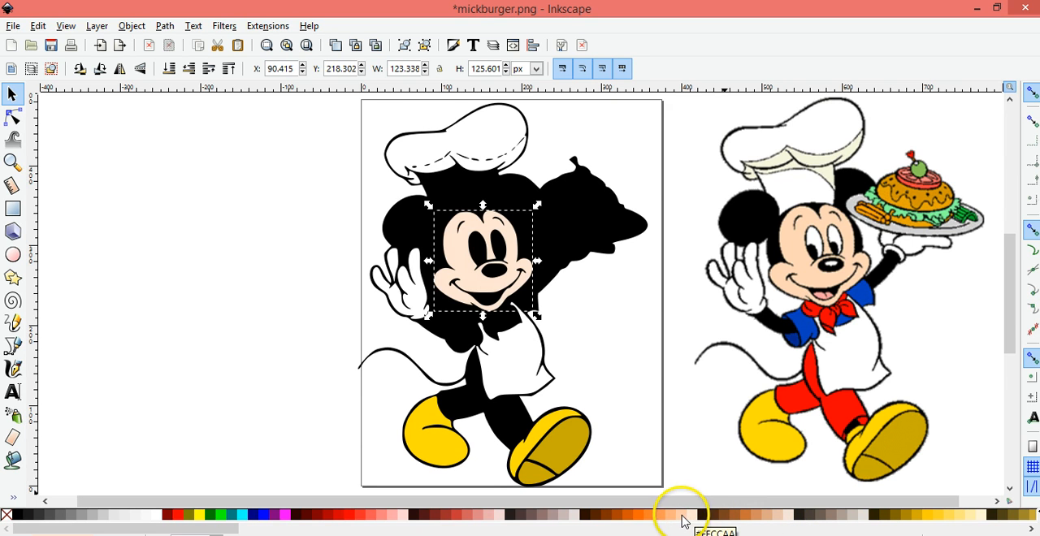
click(202, 376)
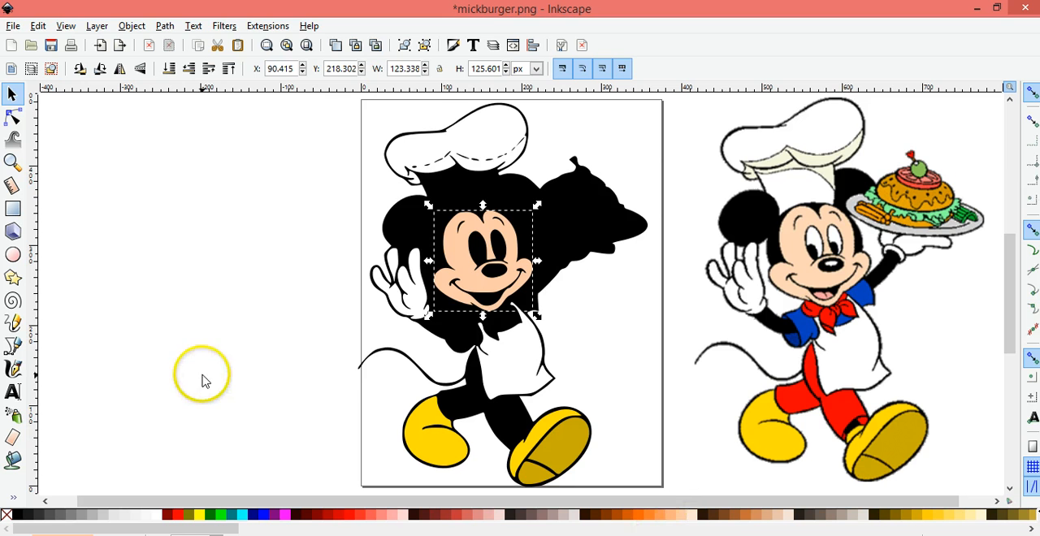
Select the two traced eye pieces on the face and fill them with white
click(481, 259)
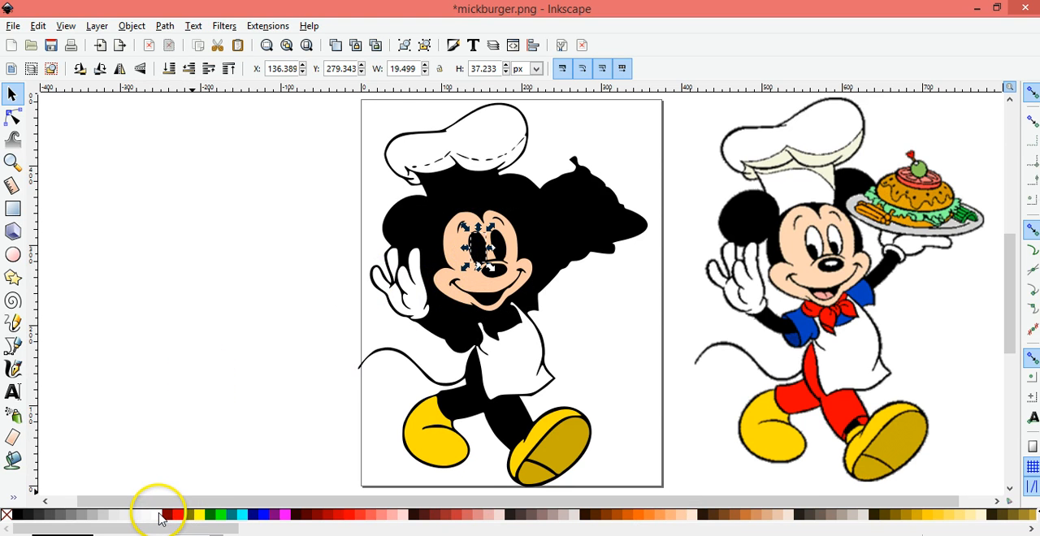
click(503, 248)
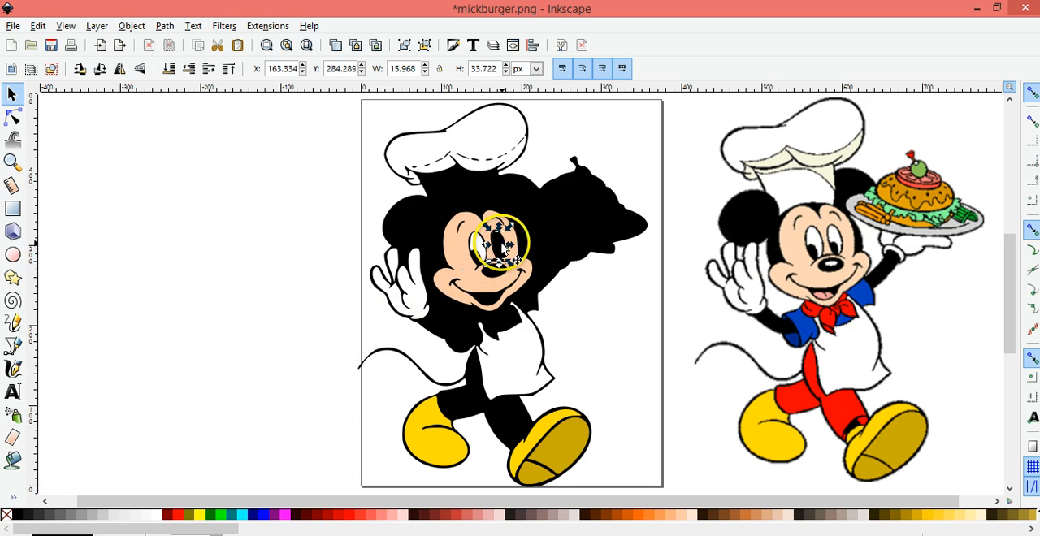
click(161, 517)
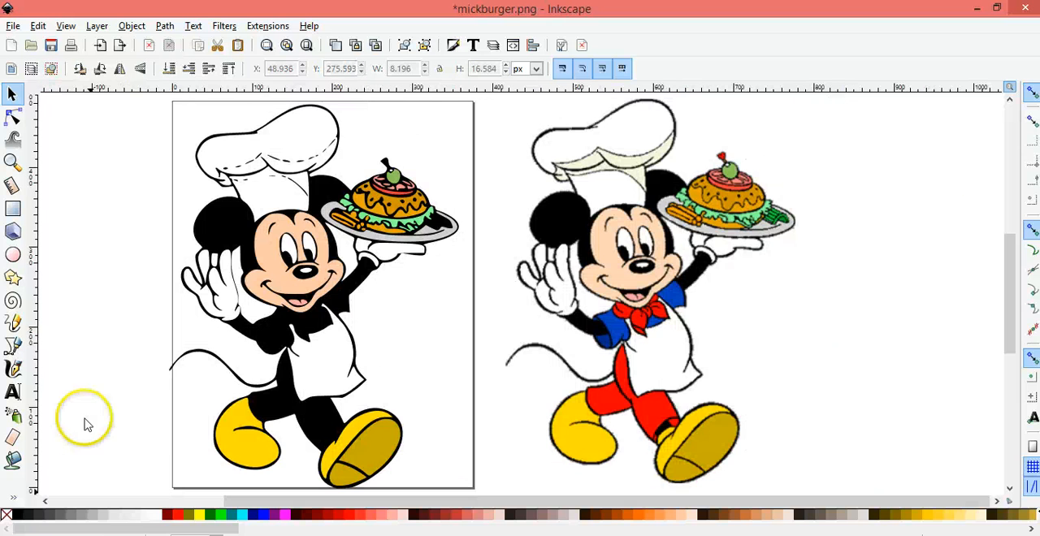
click(87, 390)
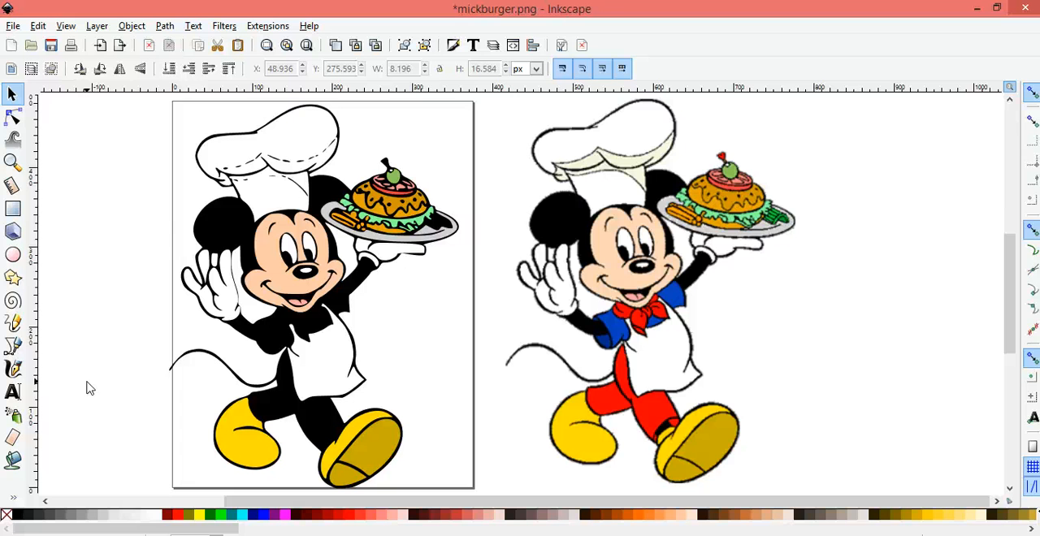
click(88, 373)
click(76, 296)
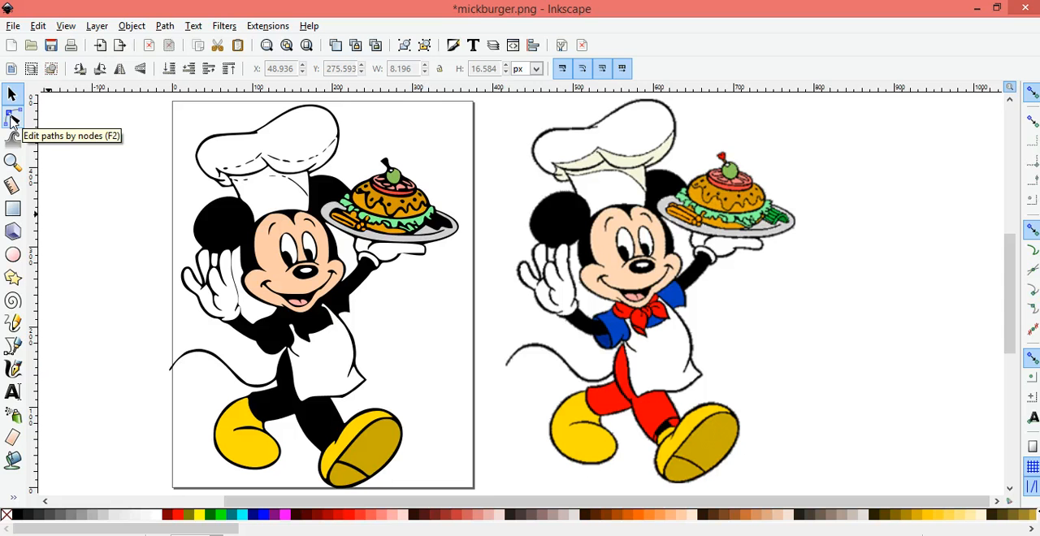
click(12, 118)
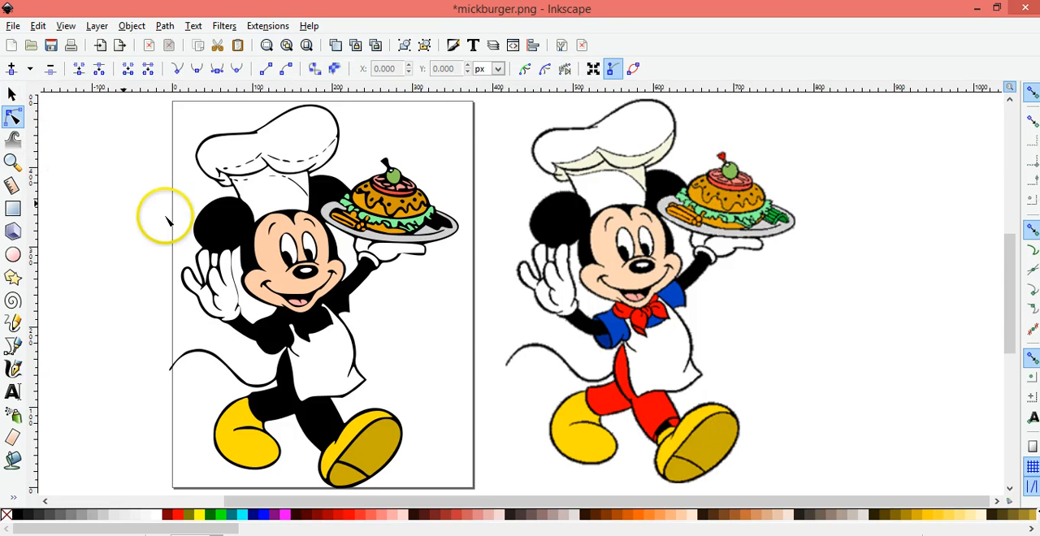
click(232, 236)
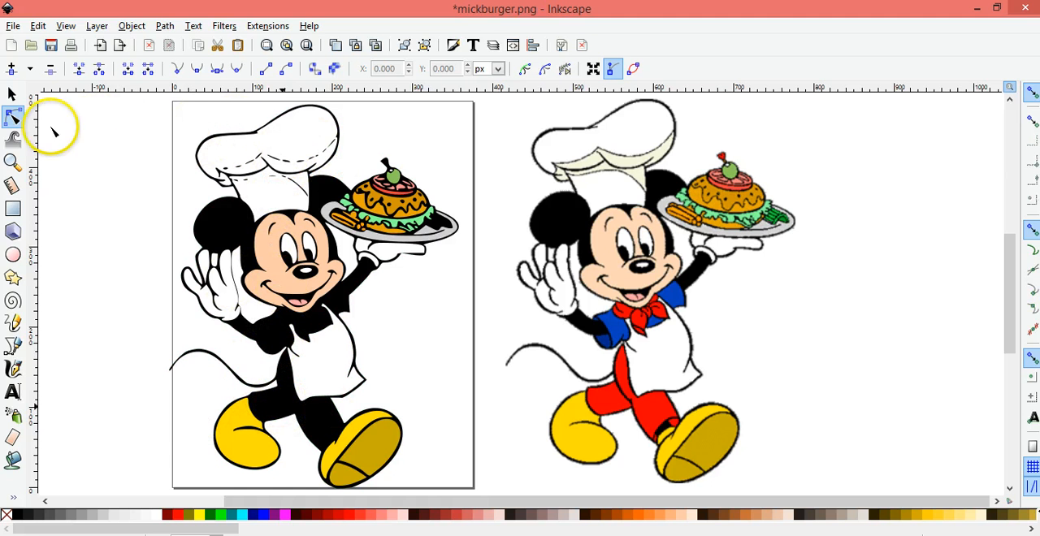
click(11, 94)
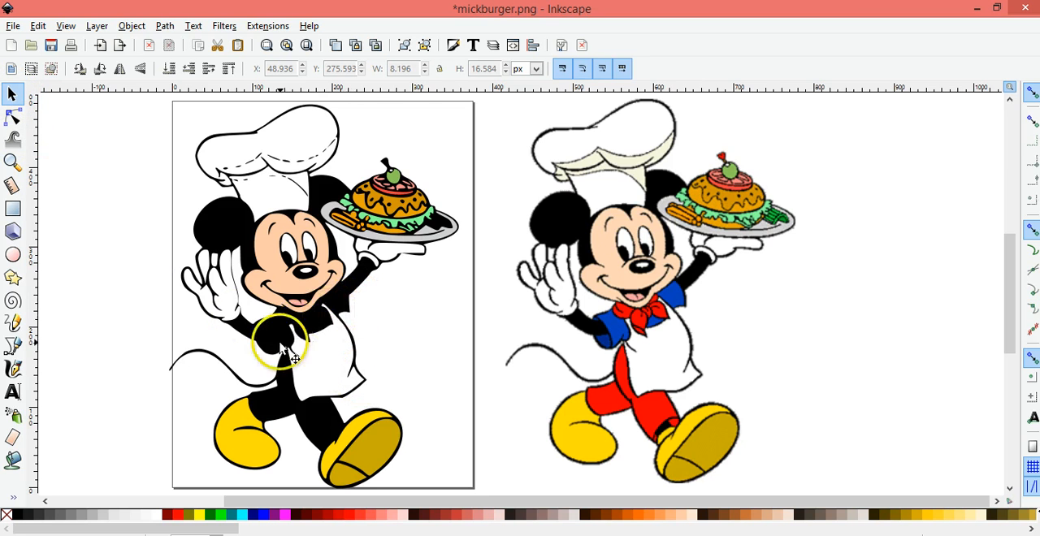
Bucket-fill the red trouser areas and the neckerchief of the original image with the current yellow fill
click(13, 462)
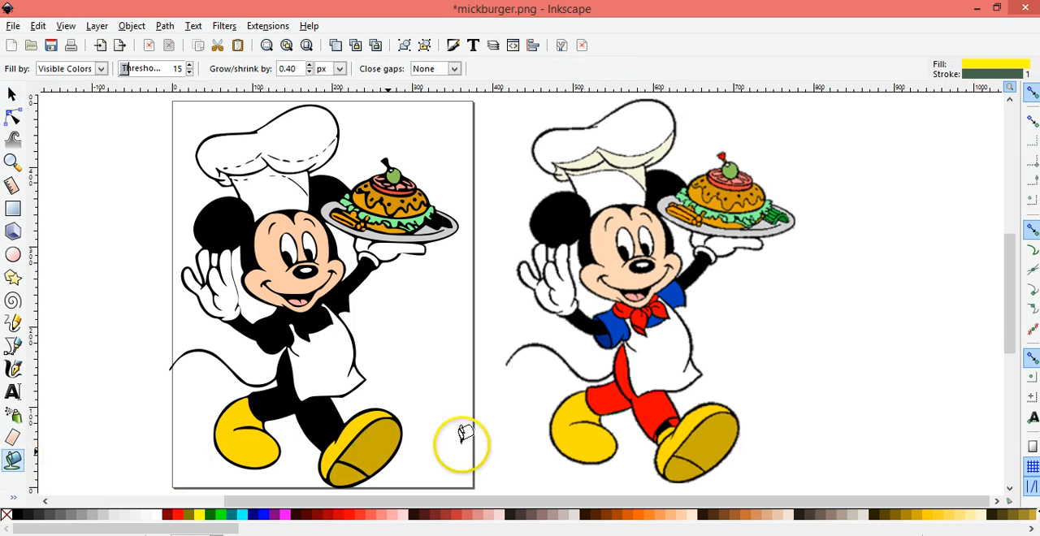
click(614, 389)
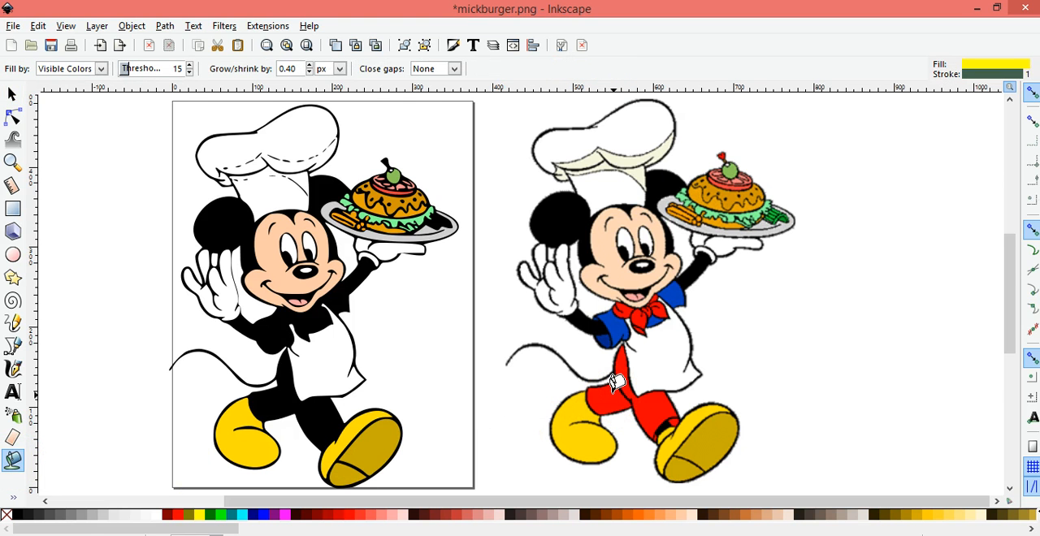
click(614, 395)
click(621, 367)
click(671, 413)
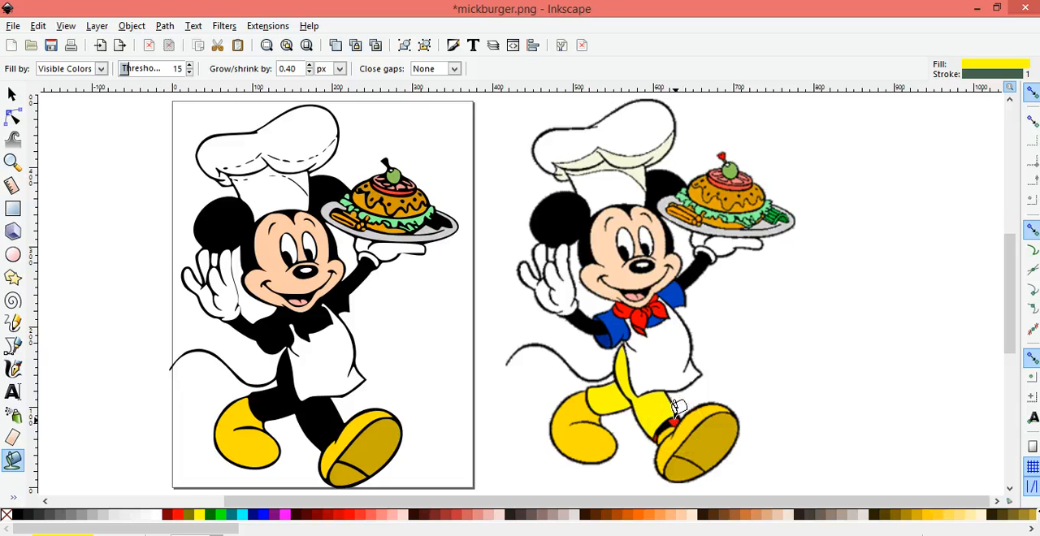
click(641, 321)
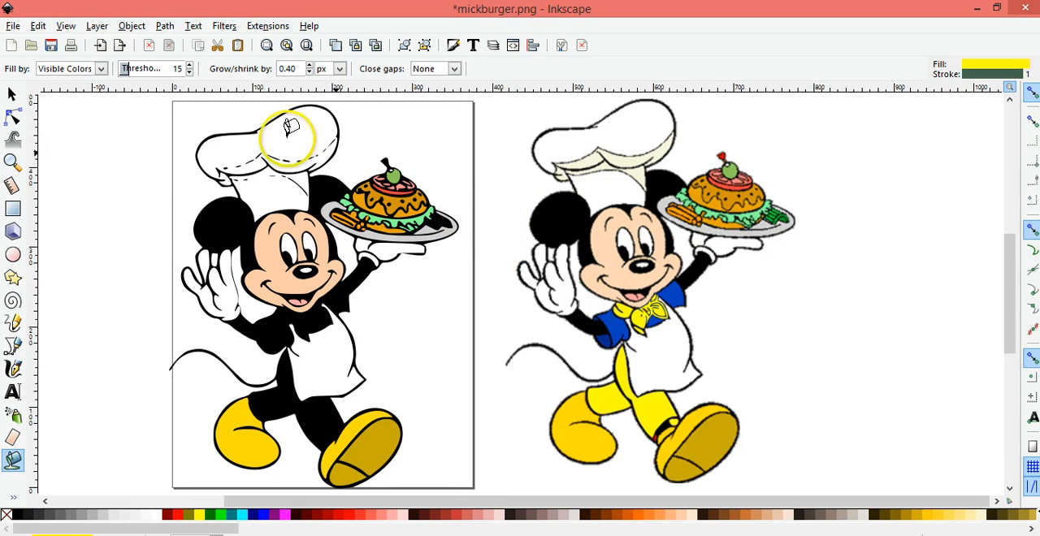
Move the yellow trouser and neckerchief shapes onto the traced figure, aligned with its legs and collar at about X 97, Y 55 px
click(13, 96)
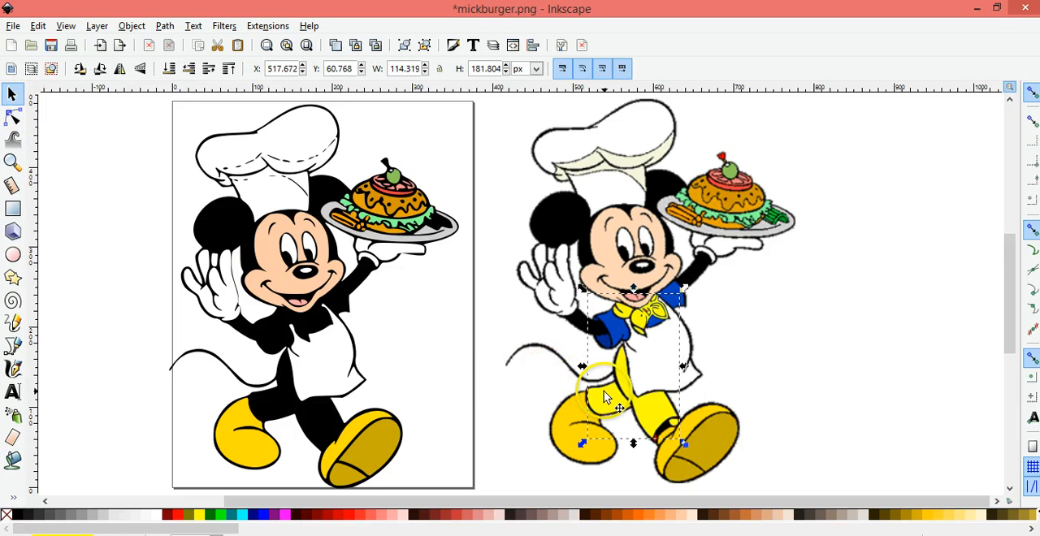
drag(605, 398, 320, 412)
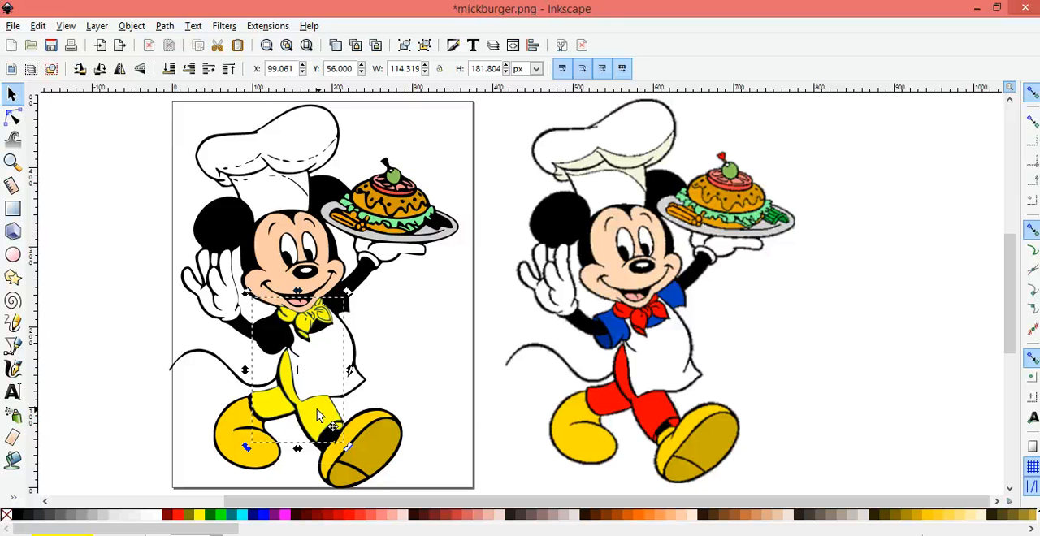
drag(318, 410, 311, 417)
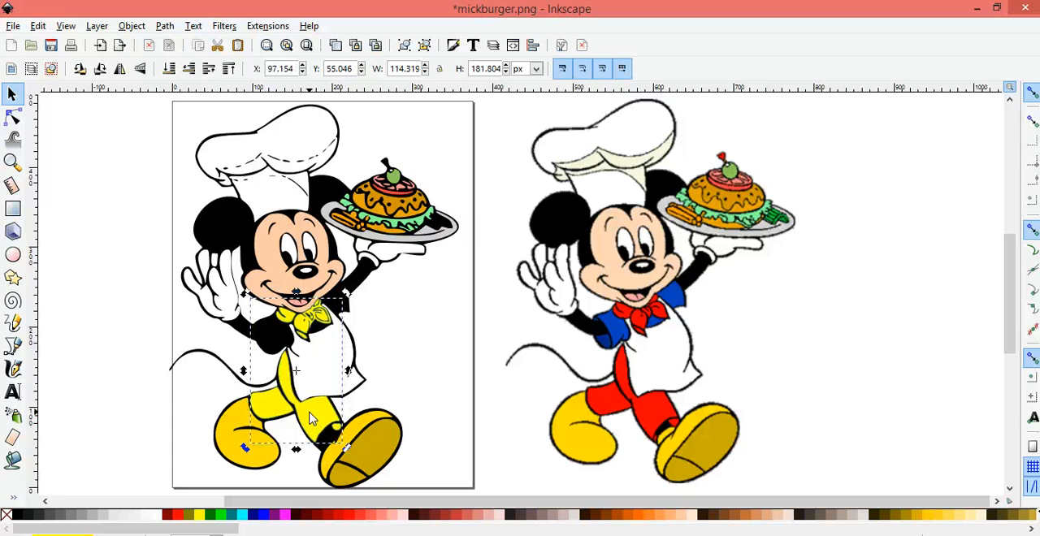
Recolor the moved trouser and neckerchief shapes with the red sampled from the original's trousers using the Dropper, and clear the selection
click(13, 497)
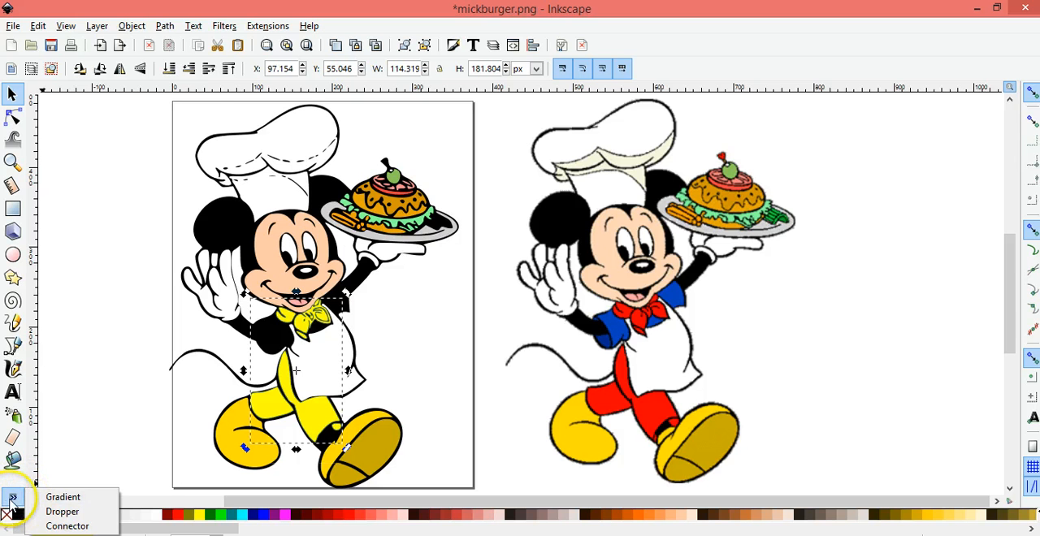
click(45, 512)
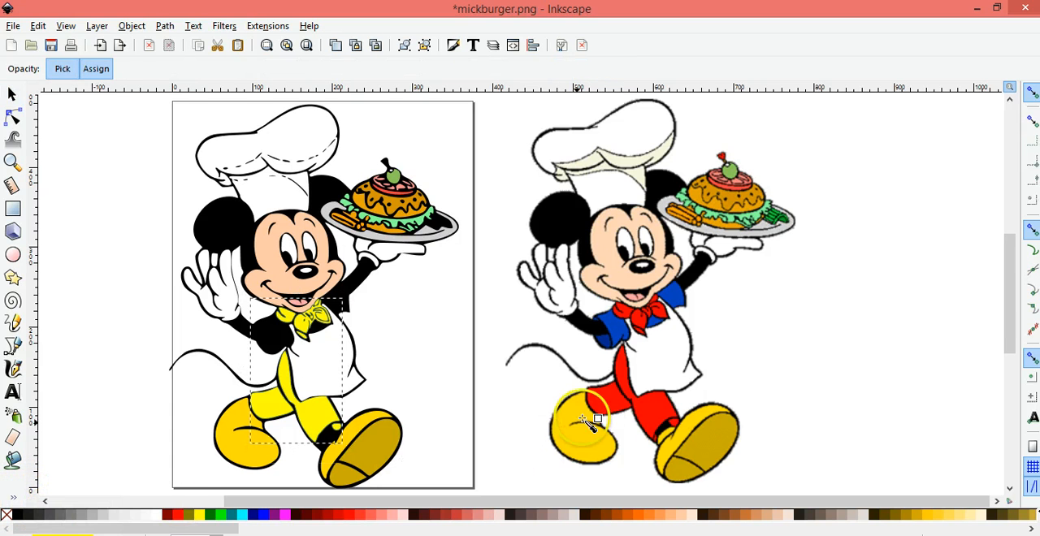
click(608, 400)
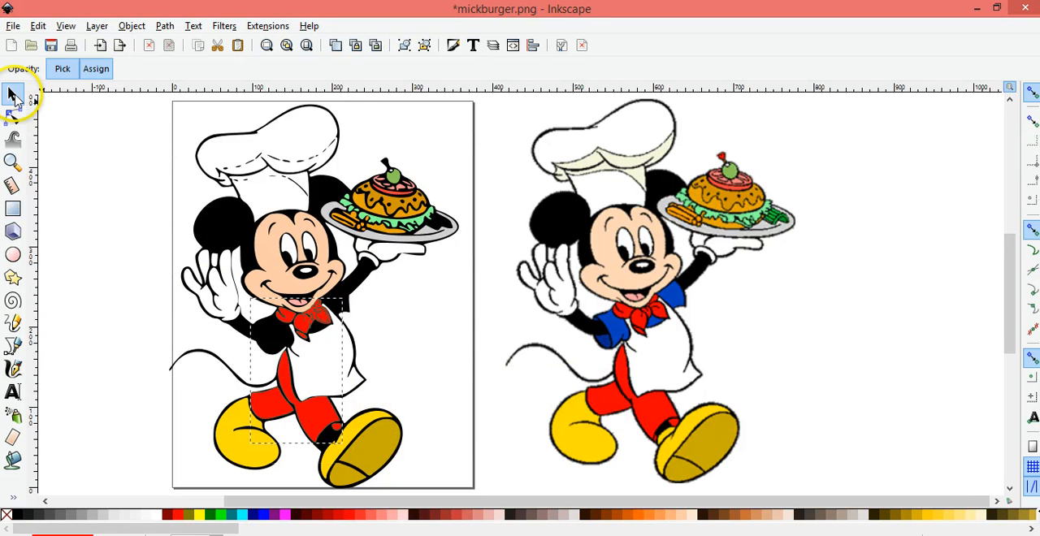
click(13, 95)
click(89, 168)
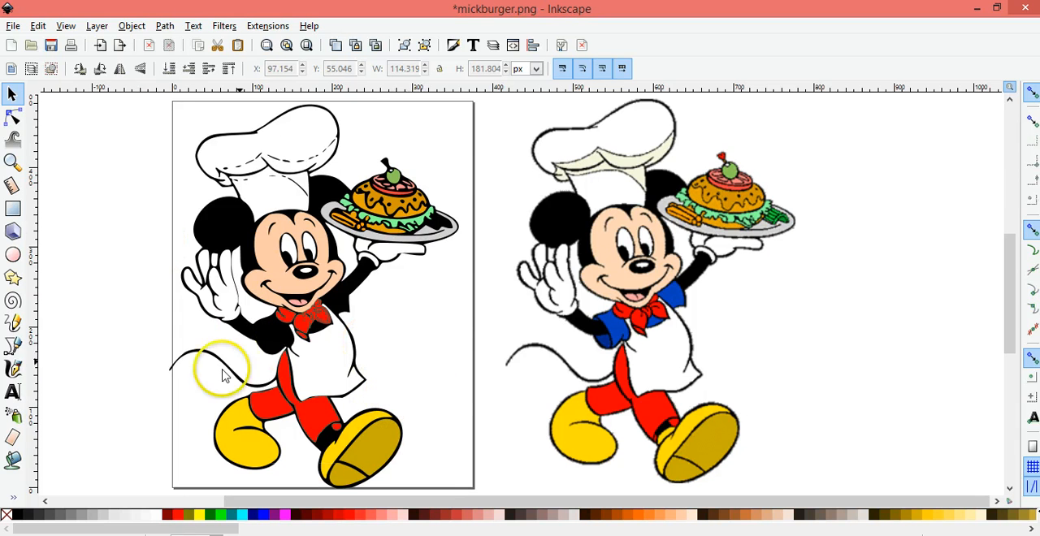
Bucket-fill the original's blue shirt areas and move the resulting shape onto the traced figure's shirt at about X 108, Y 168 px
click(12, 460)
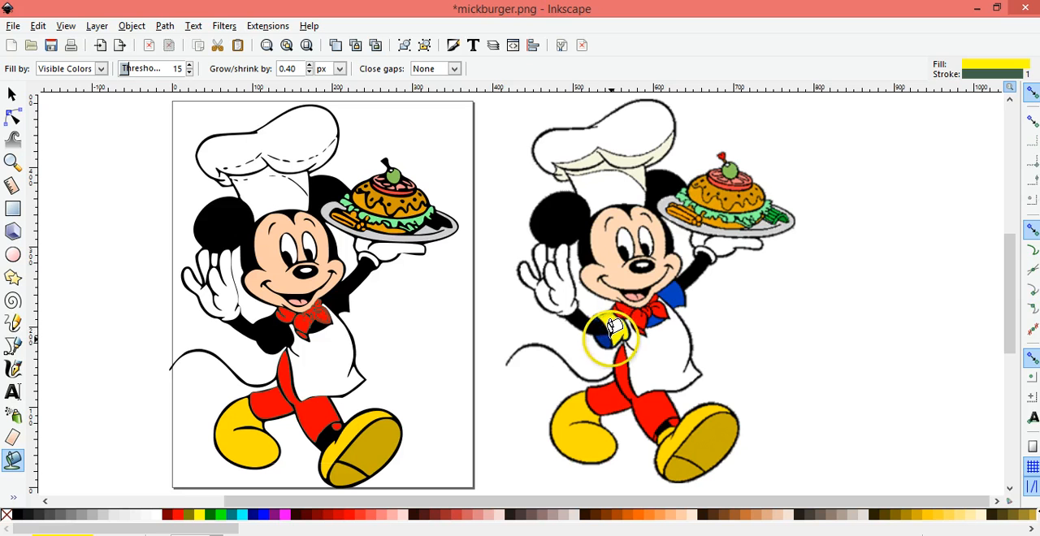
click(608, 325)
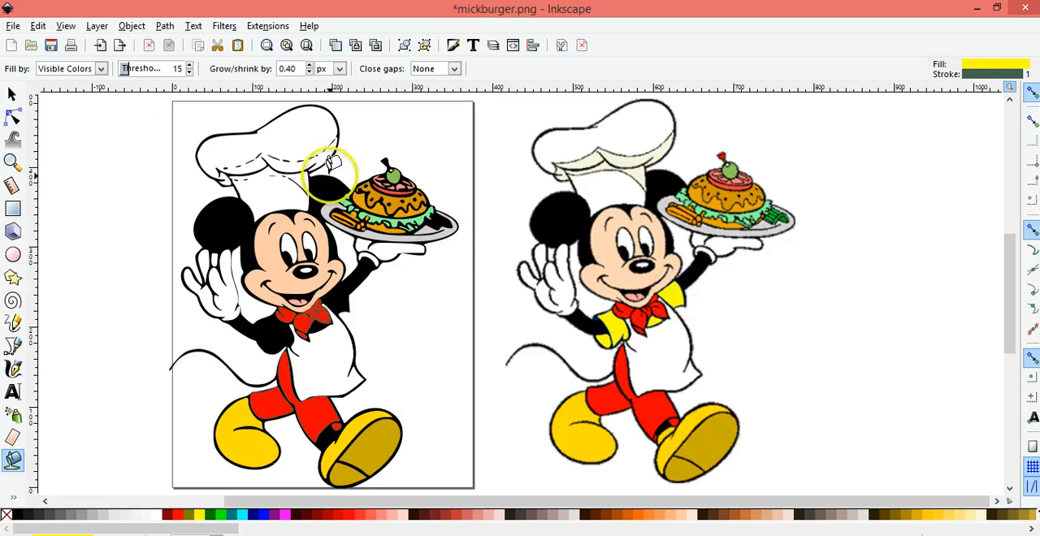
click(11, 93)
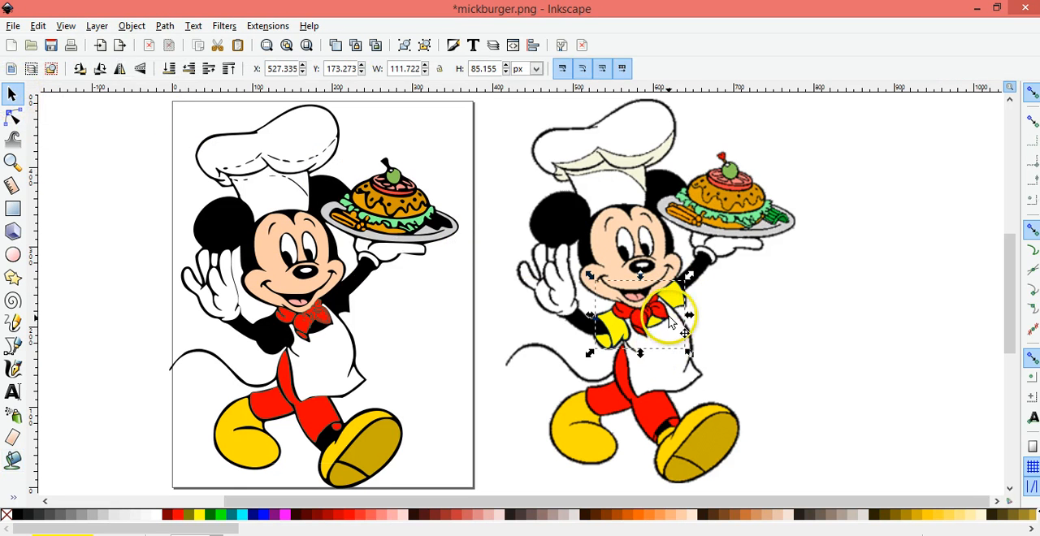
drag(673, 302, 341, 296)
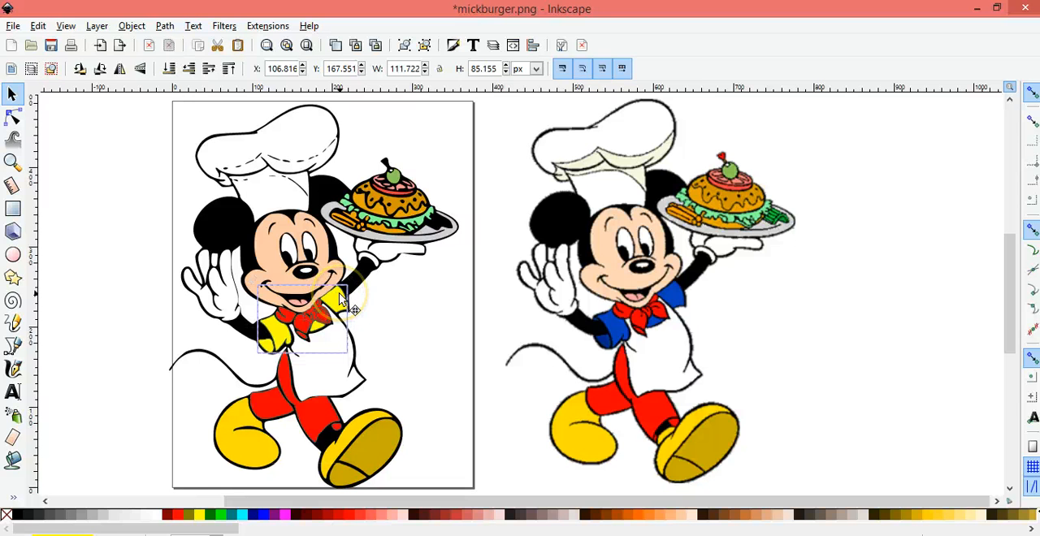
drag(340, 299, 341, 299)
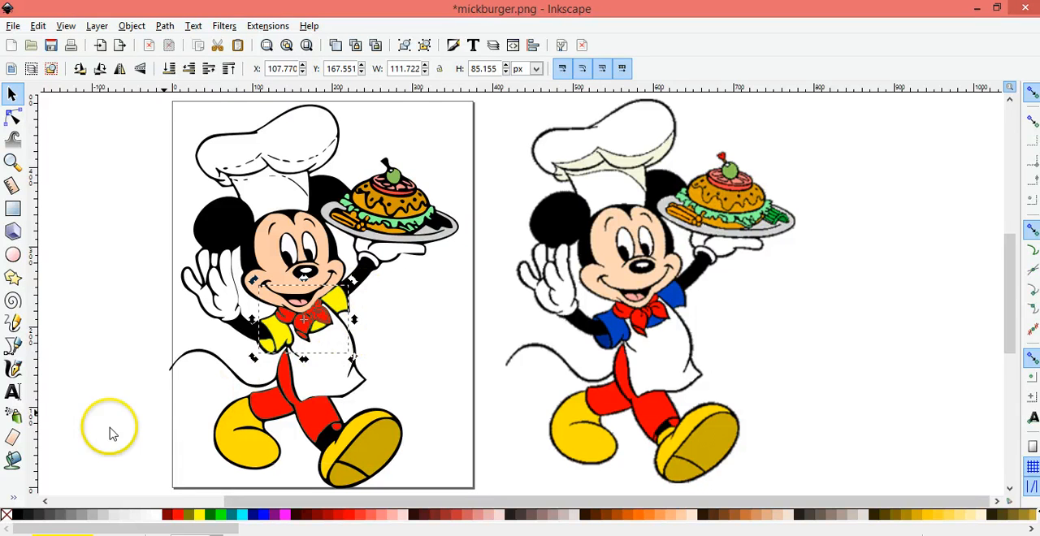
Recolor the moved shirt shape with the blue sampled from the original's sleeve using the Dropper, and clear the selection
click(13, 497)
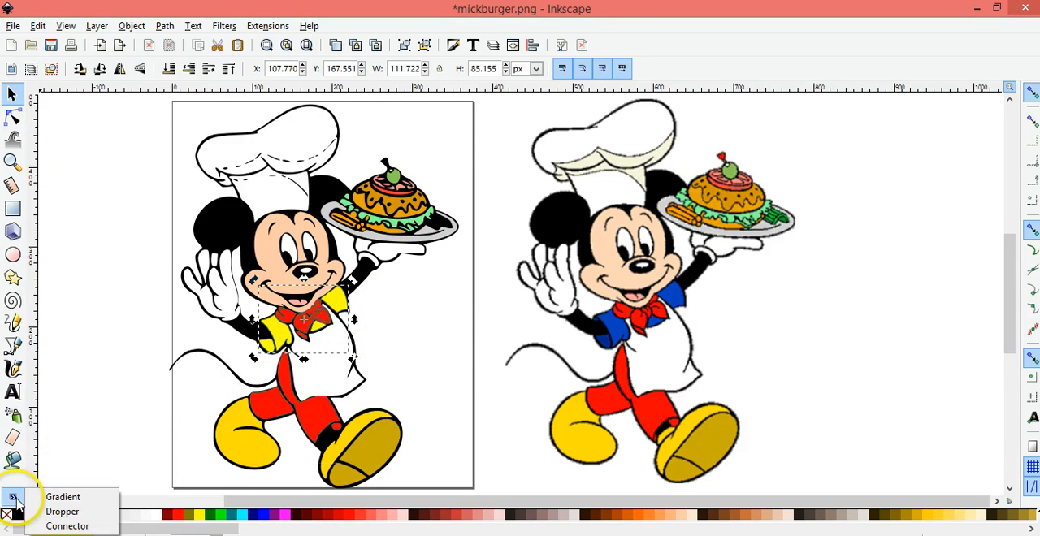
click(62, 512)
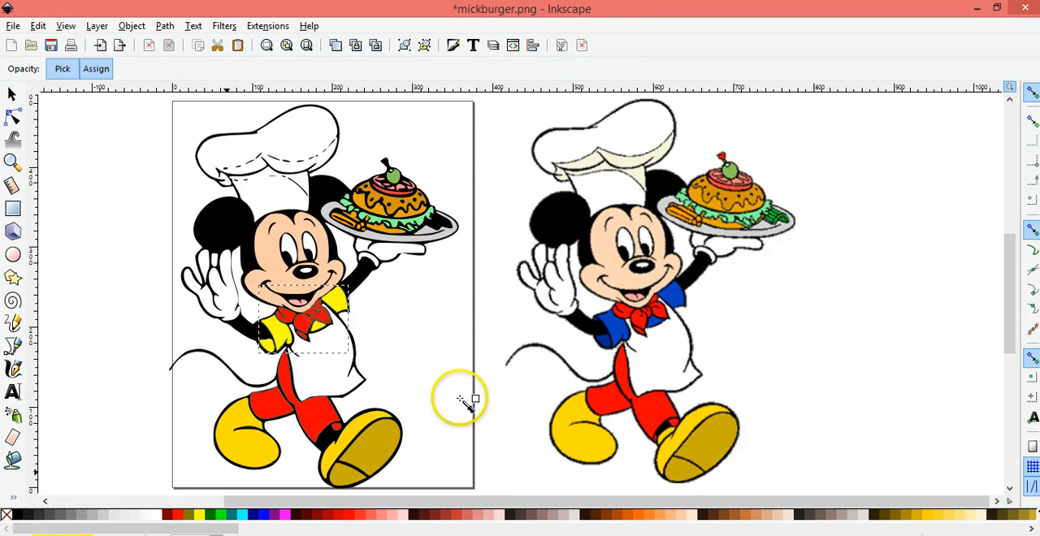
click(616, 320)
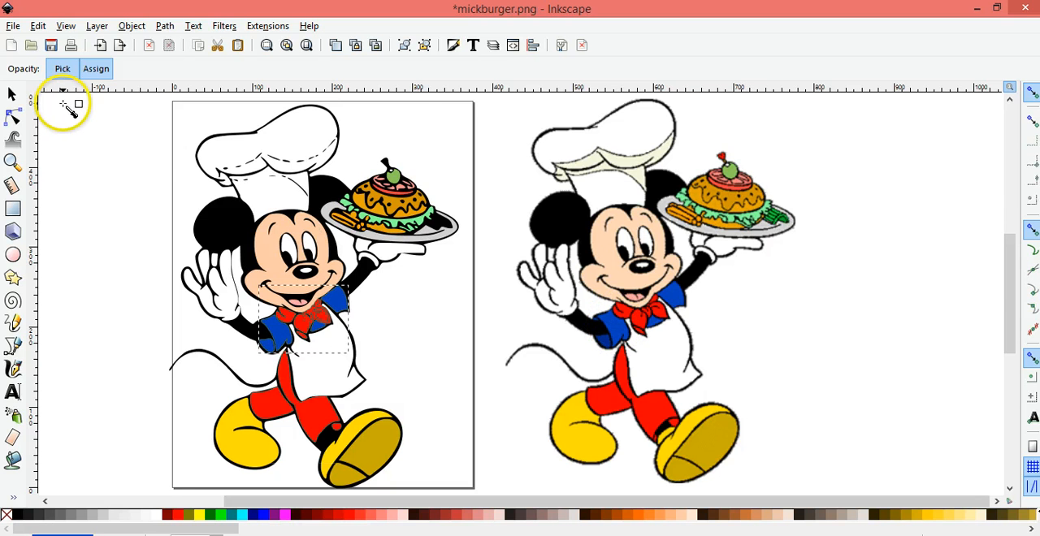
click(12, 95)
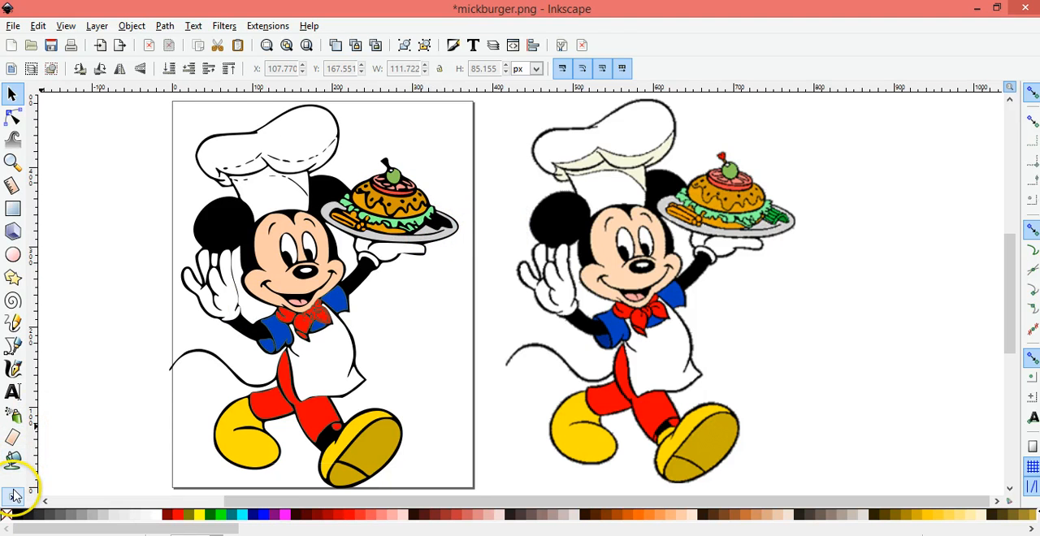
Bucket-fill the green garnish on the original's plate with the yellow fill and switch to selecting the filled shape
click(12, 459)
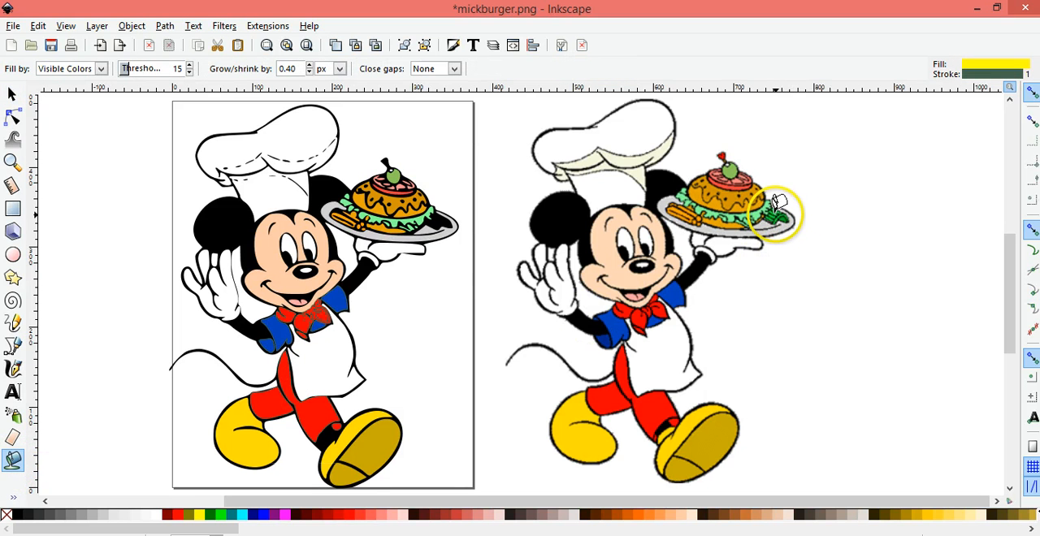
click(776, 213)
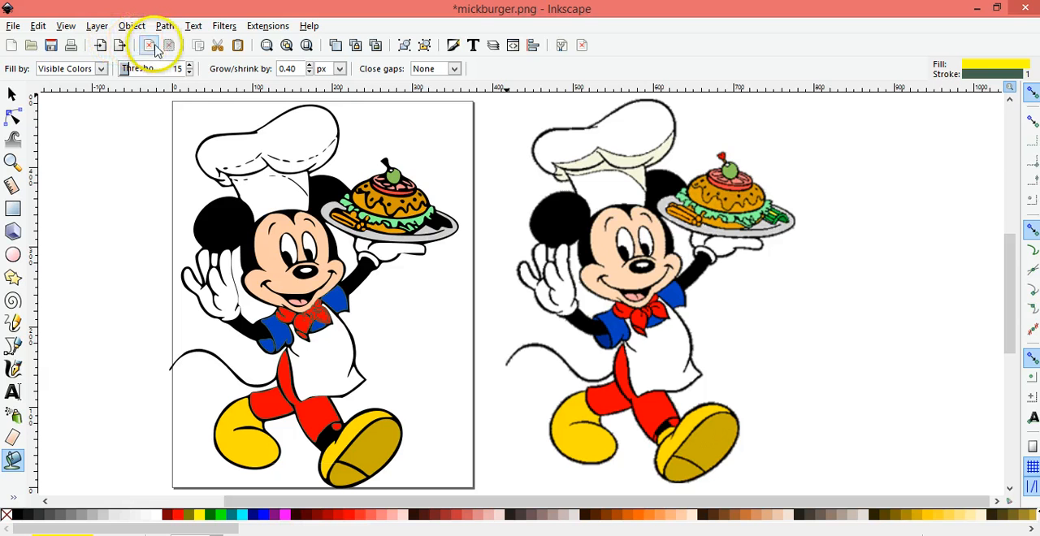
click(12, 161)
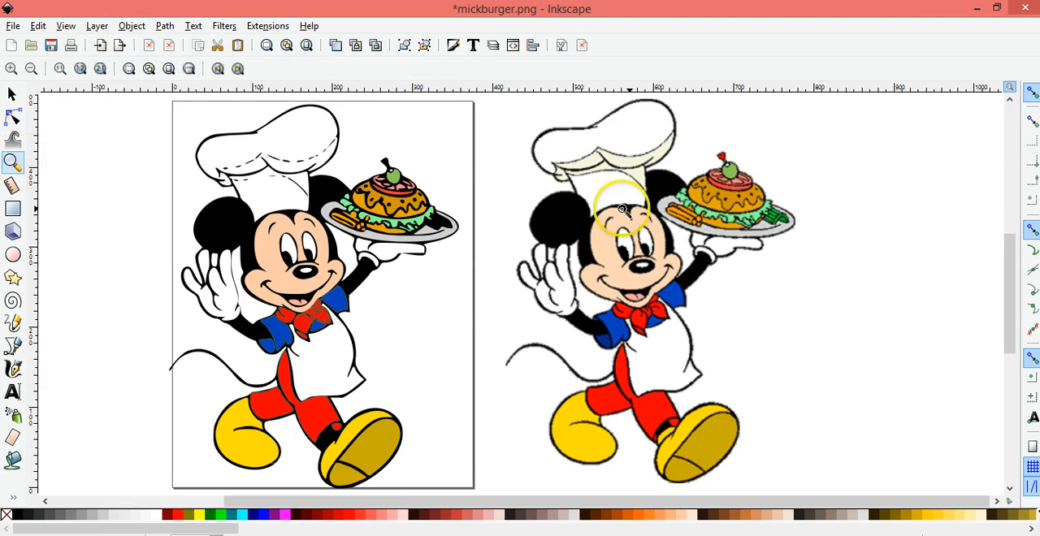
click(736, 214)
click(736, 214)
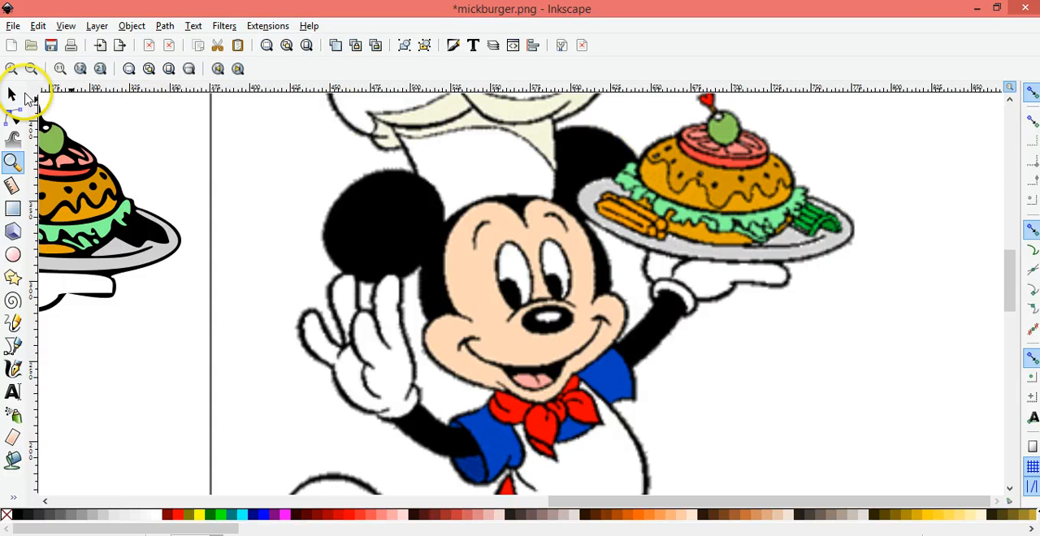
click(12, 460)
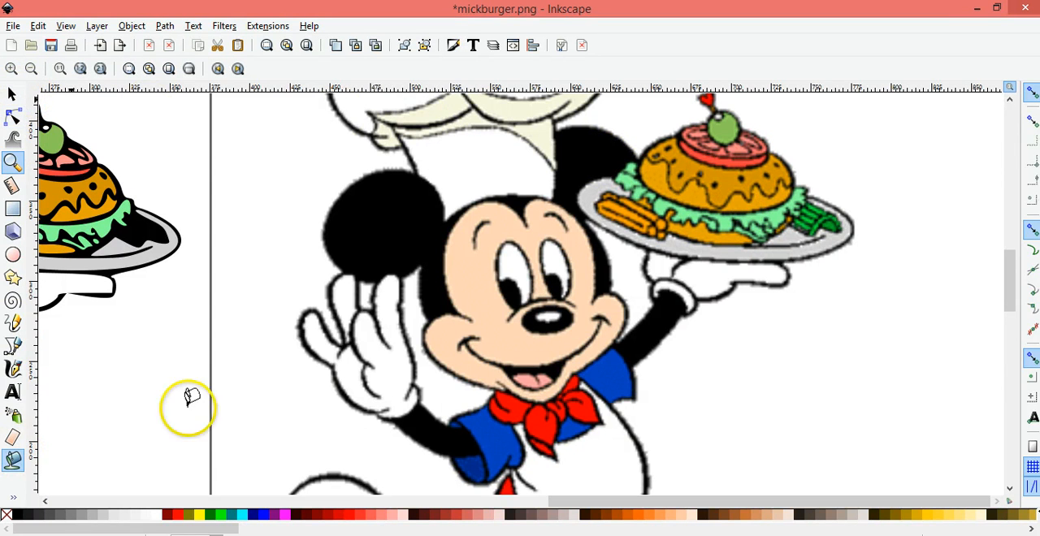
click(810, 229)
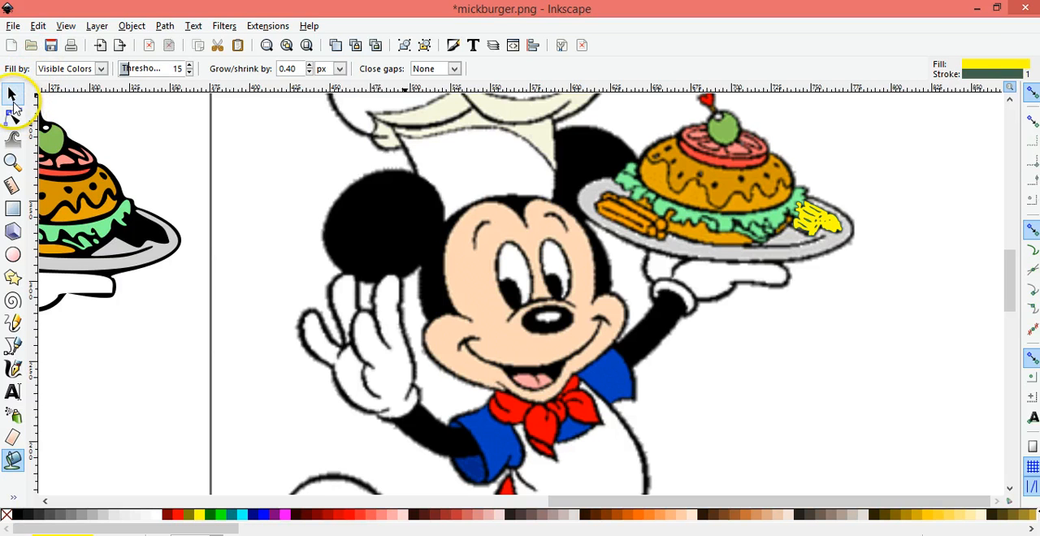
click(11, 94)
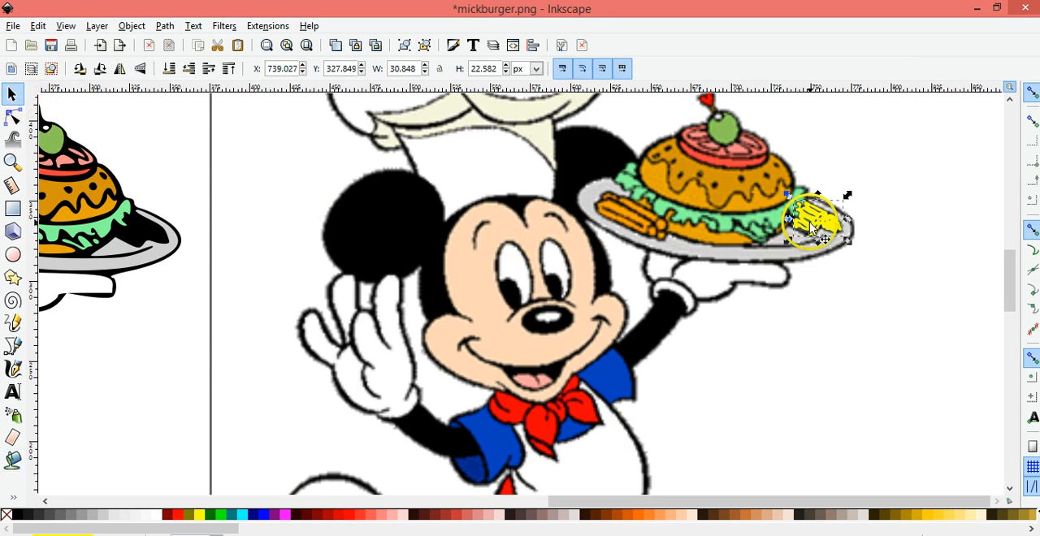
Move the yellow garnish shape onto the black garnish area of the traced plate at about X 319, Y 321 px
drag(811, 228, 128, 241)
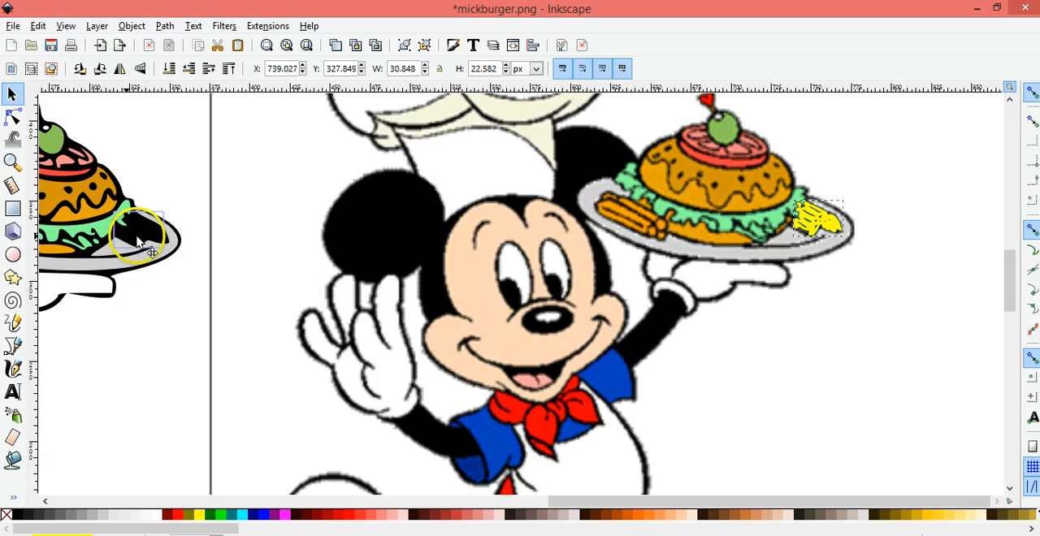
drag(137, 239, 141, 235)
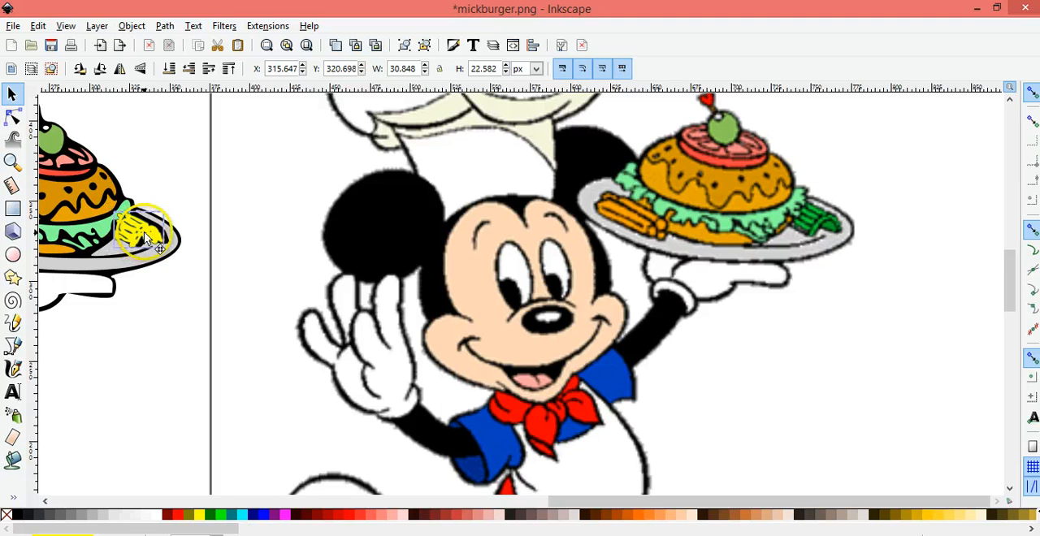
drag(149, 236, 152, 236)
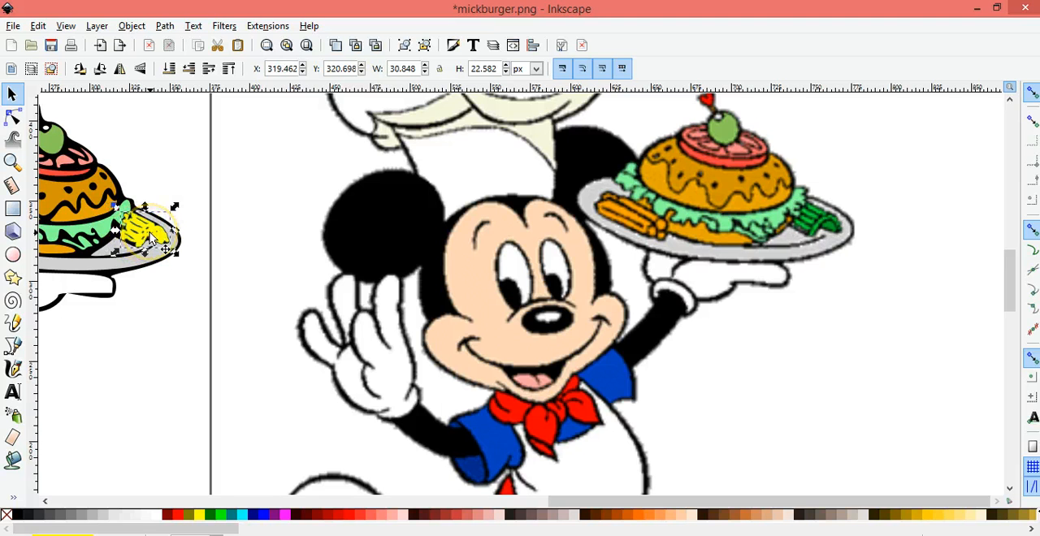
Recolor the moved garnish shape with the dark green sampled from the original's garnish using the Dropper, and clear the selection
click(12, 496)
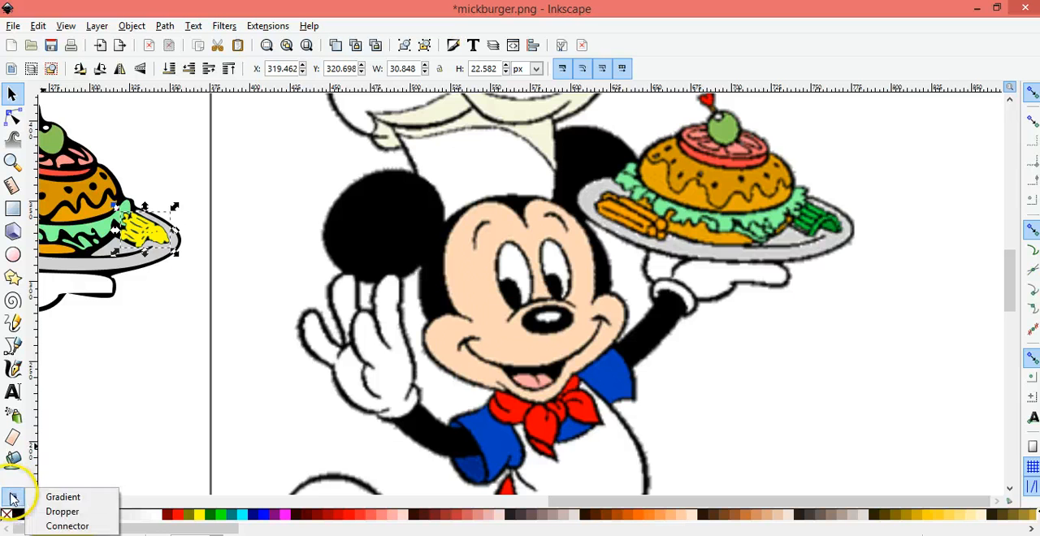
click(61, 511)
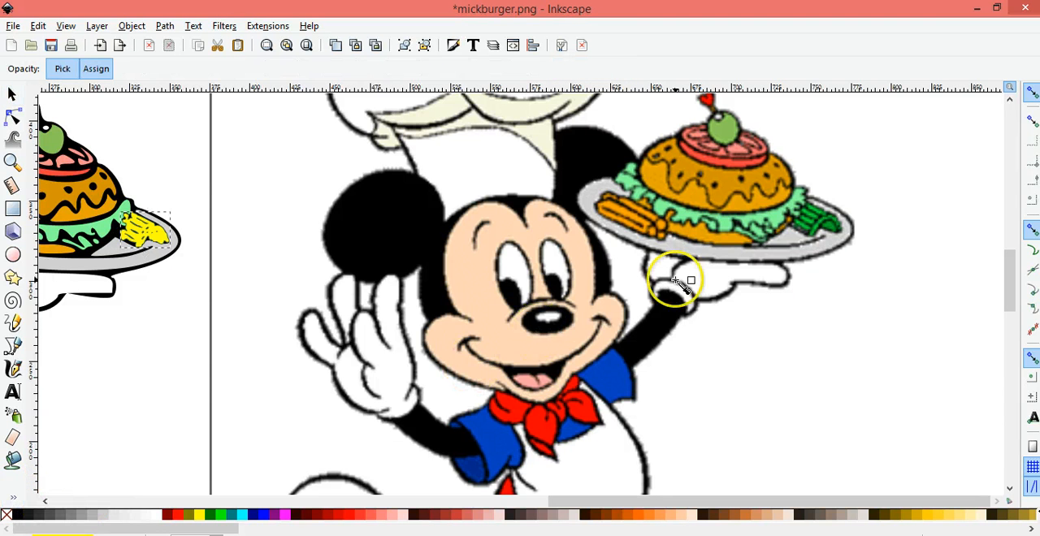
click(815, 221)
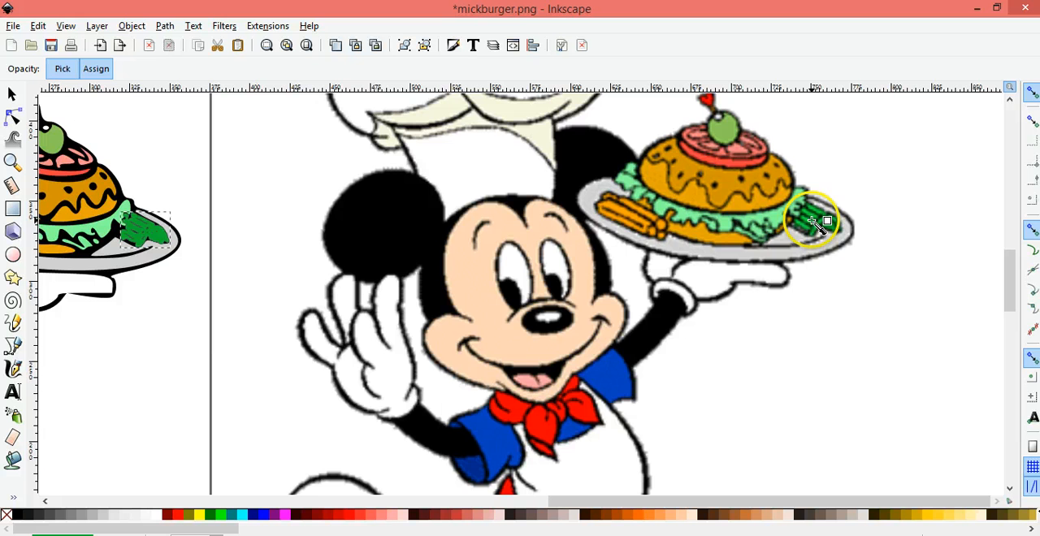
click(13, 94)
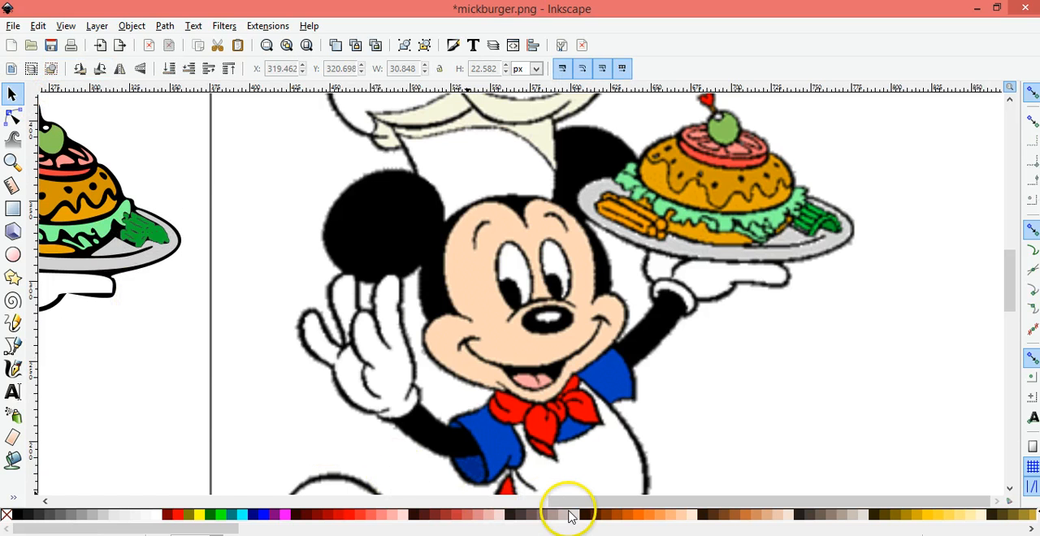
Bucket-fill the red pick tip above the original's olive with the yellow fill and switch to selecting the filled shape
drag(613, 505, 529, 489)
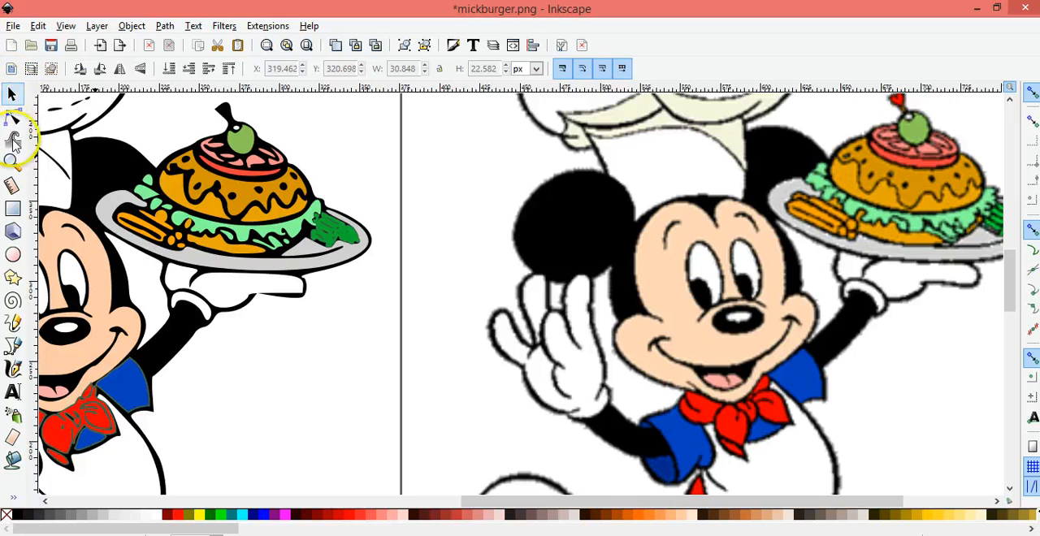
click(13, 161)
click(31, 69)
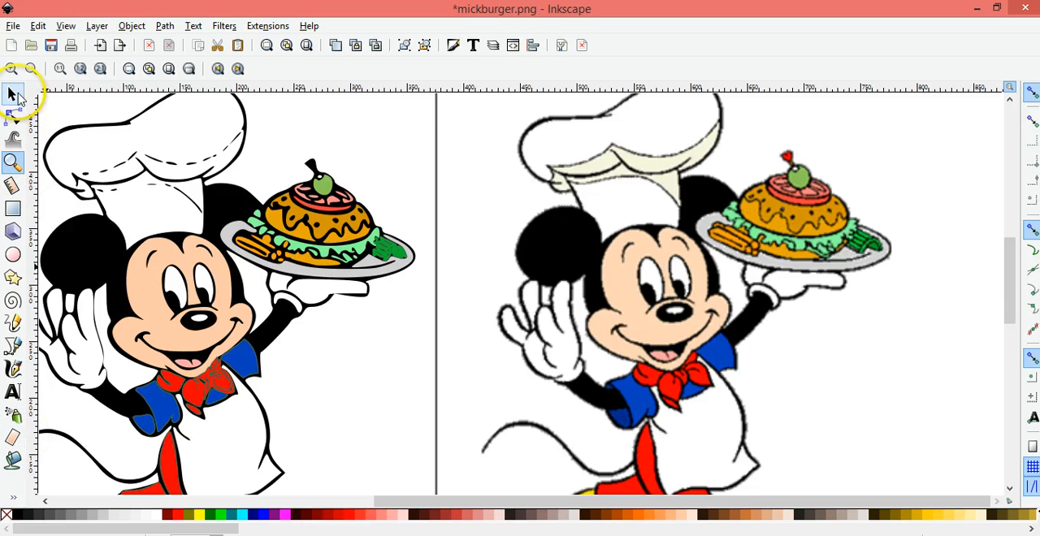
click(11, 94)
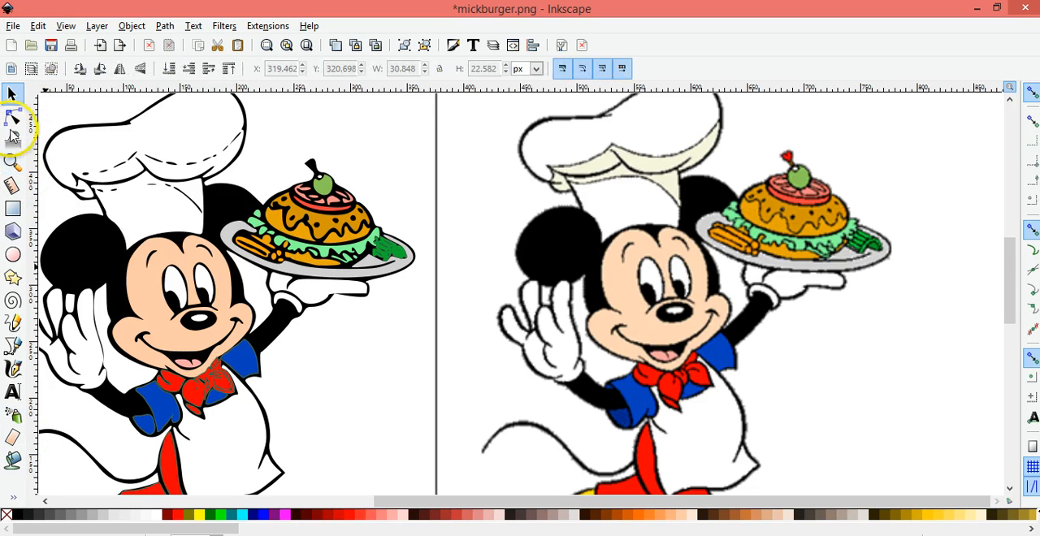
click(15, 466)
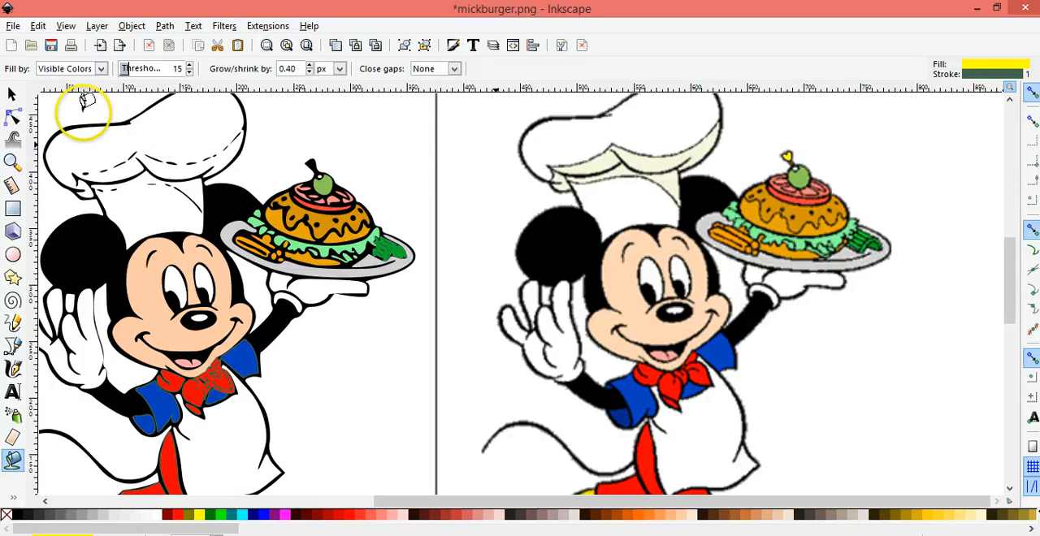
click(11, 94)
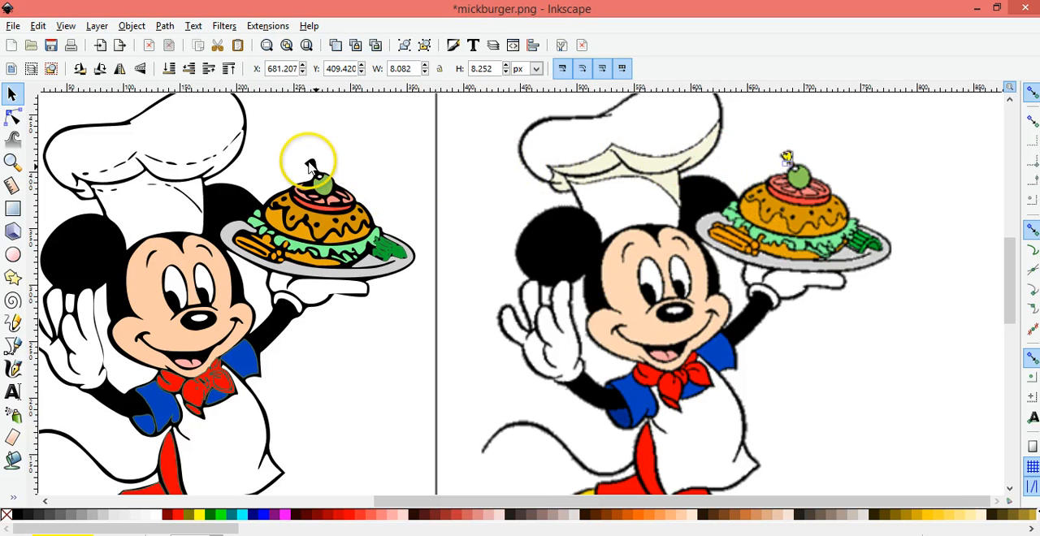
Move the yellow pick-tip shape onto the traced pick above the burger at about X 263, Y 406 px
drag(309, 163, 309, 162)
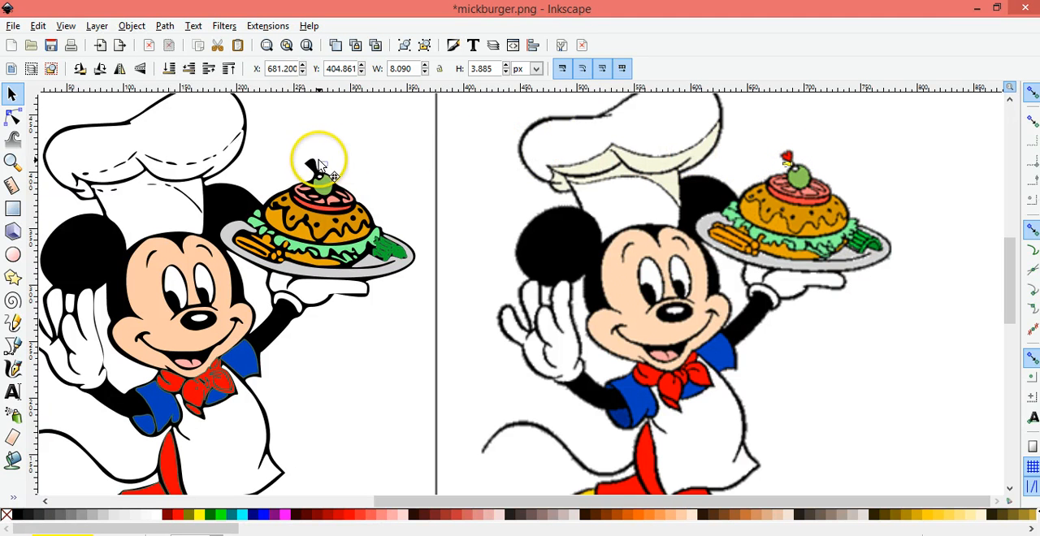
drag(300, 163, 312, 162)
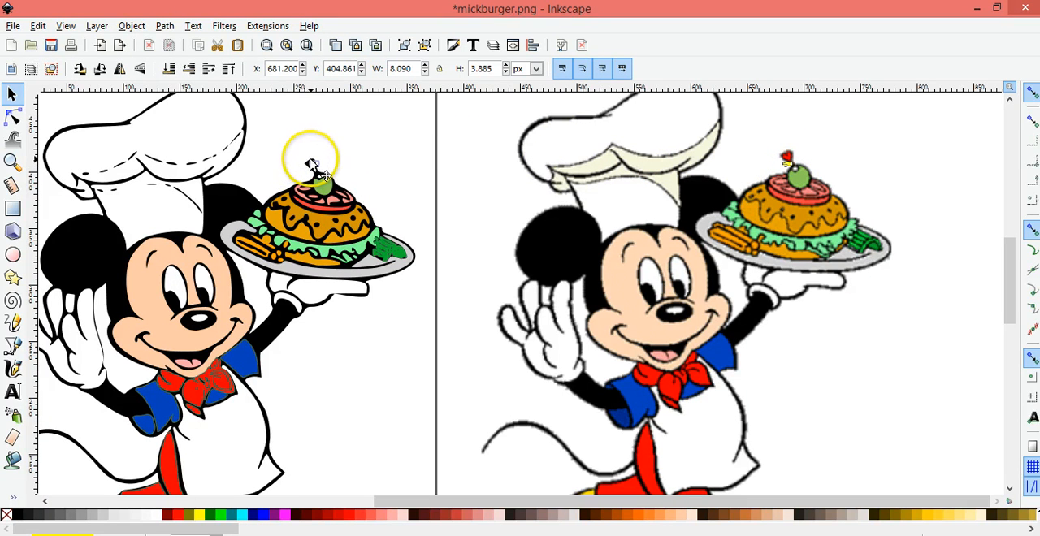
drag(308, 164, 313, 163)
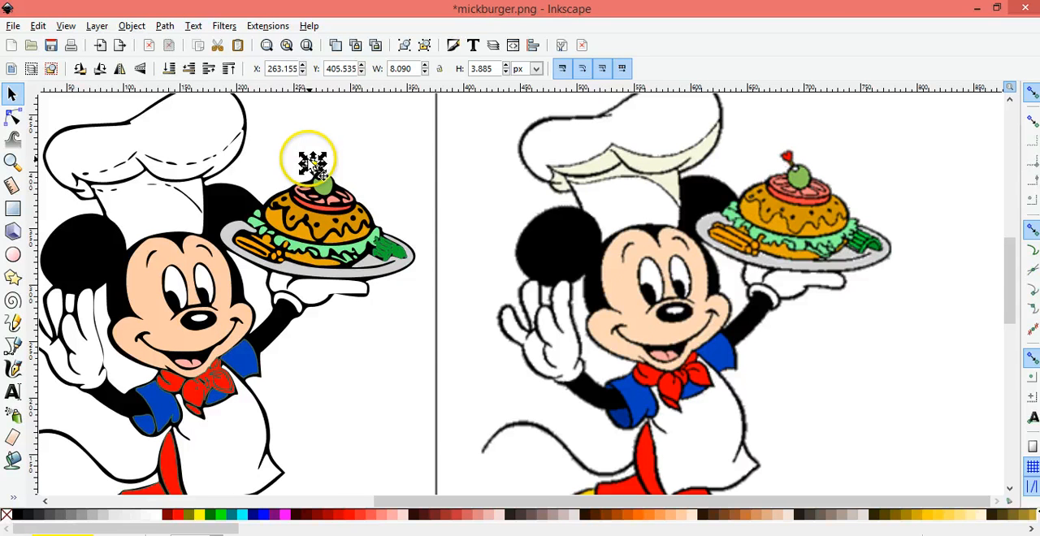
Recolor the moved pick tip with the original's red using the Dropper and nudge it to about X 261 px on the traced pick
click(13, 497)
click(58, 513)
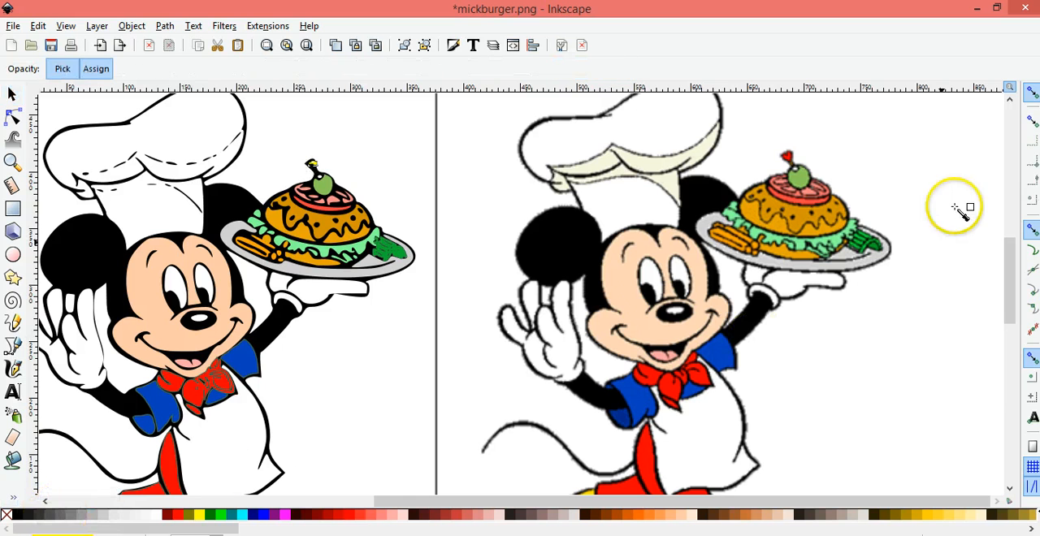
click(788, 157)
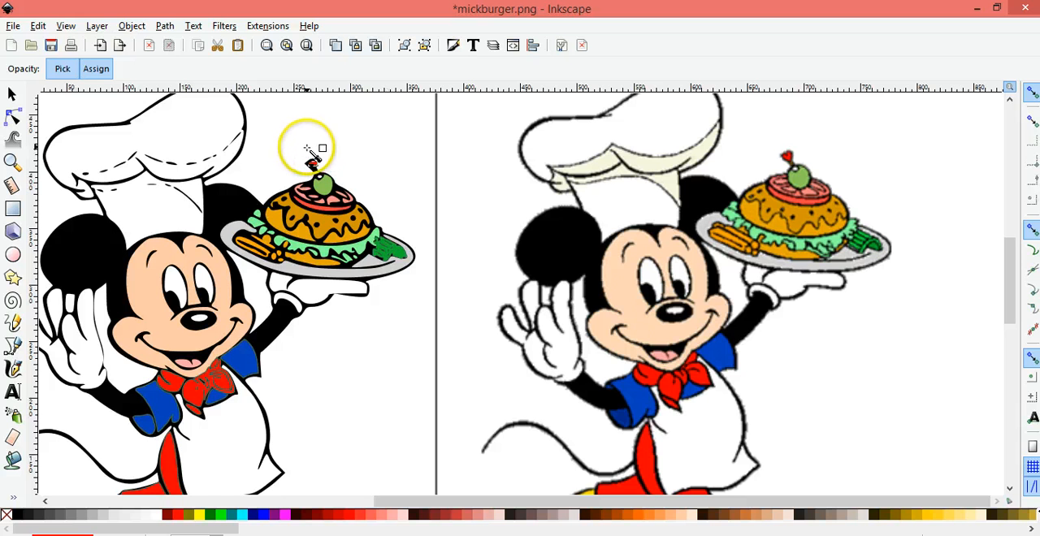
key(space)
key(space)
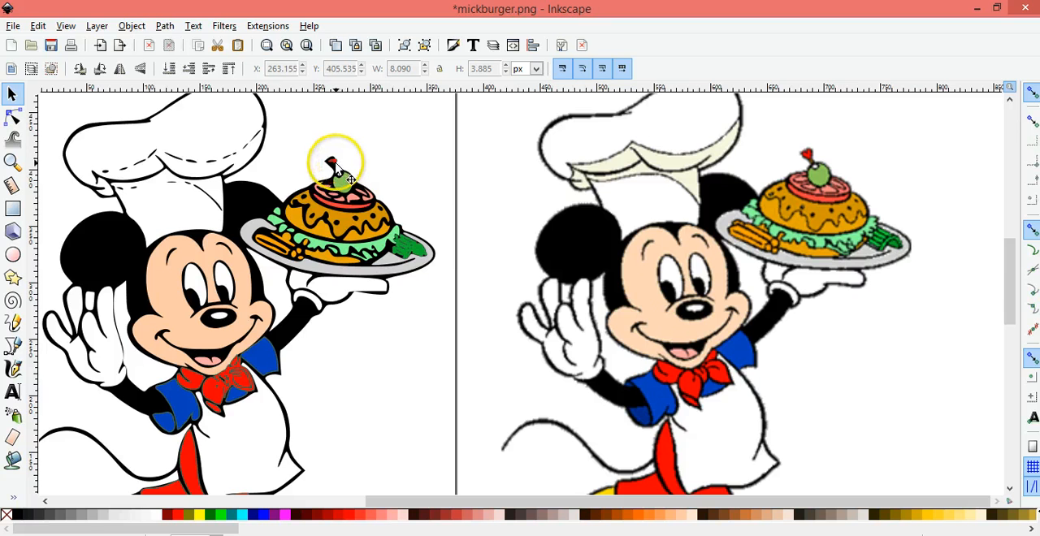
drag(334, 162, 331, 162)
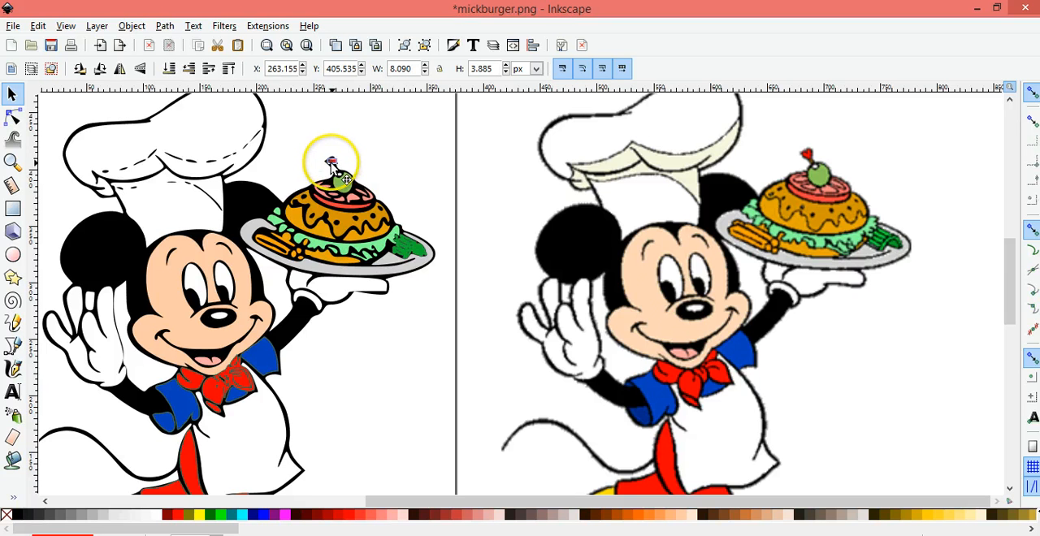
click(379, 154)
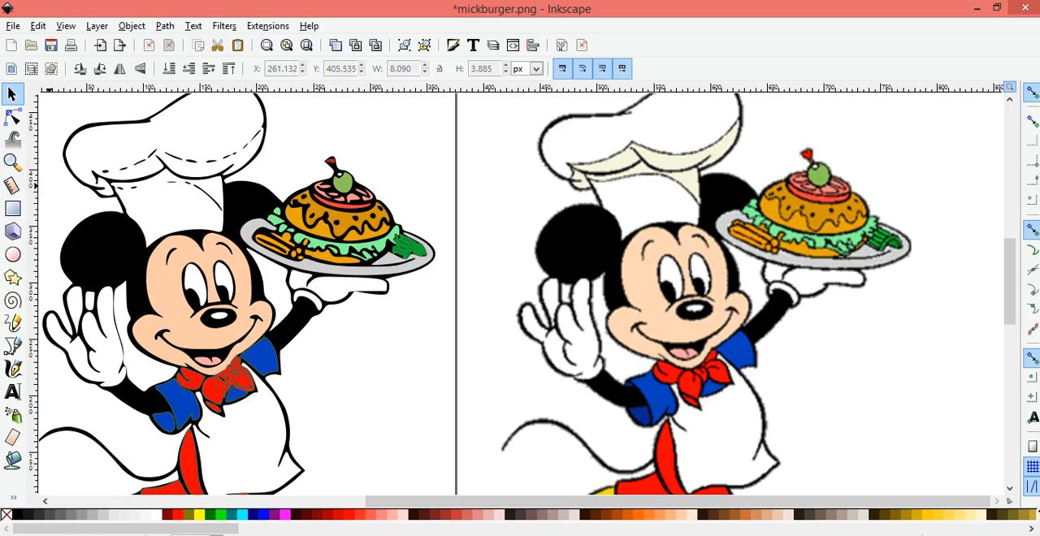
Bucket-fill the cream shading areas of the original's chef hat with the yellow fill and switch to selecting the filled shape
click(14, 462)
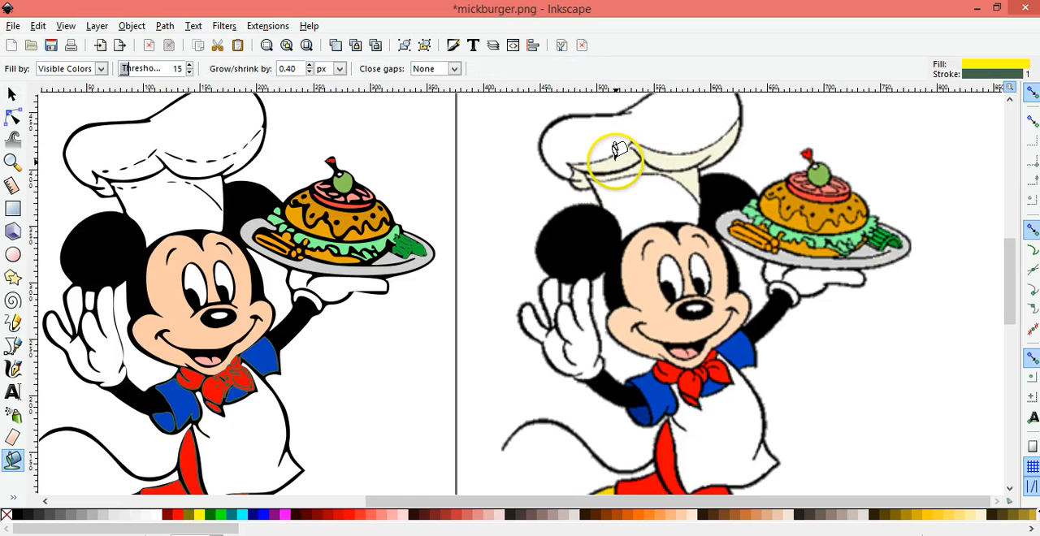
click(616, 161)
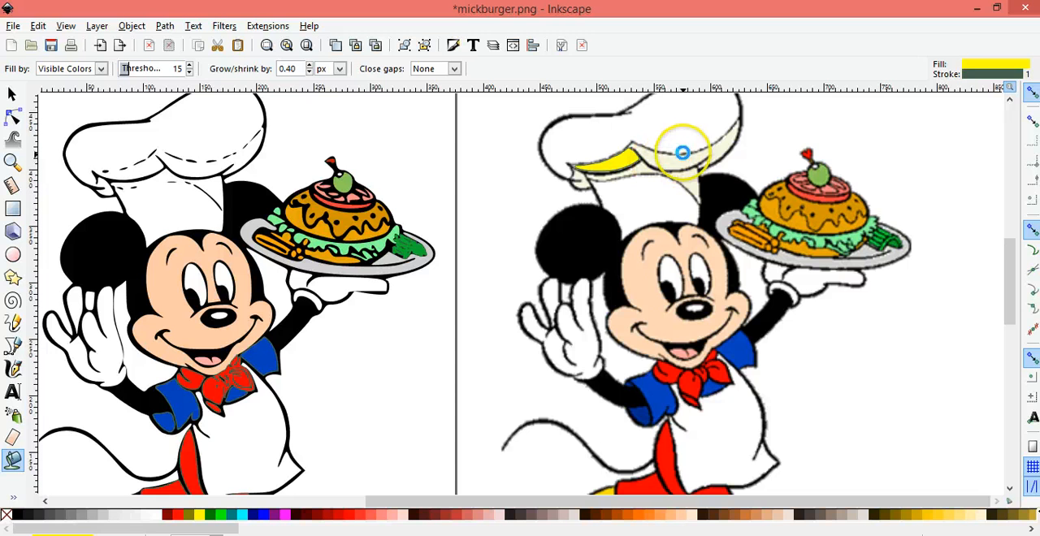
click(698, 147)
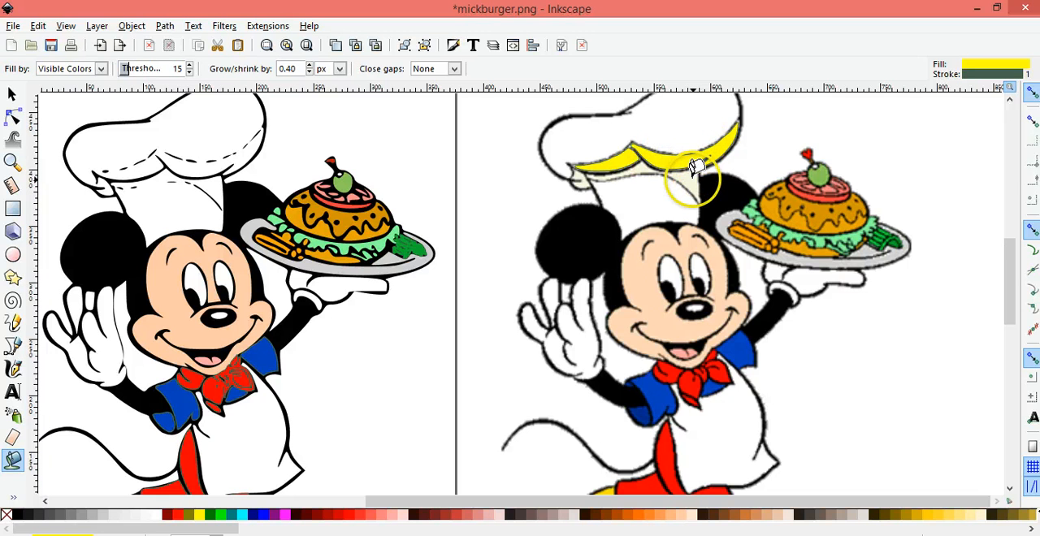
click(692, 180)
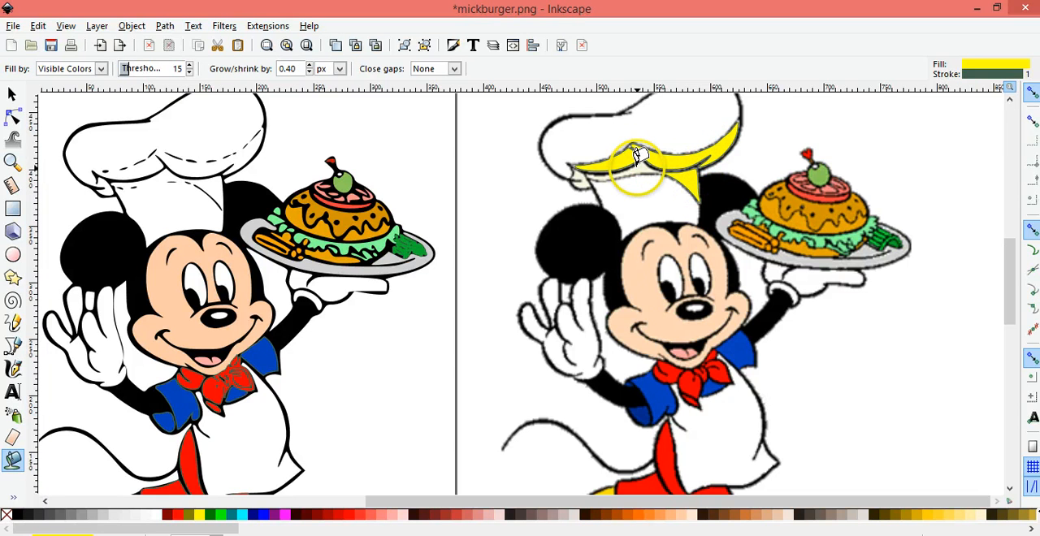
click(637, 169)
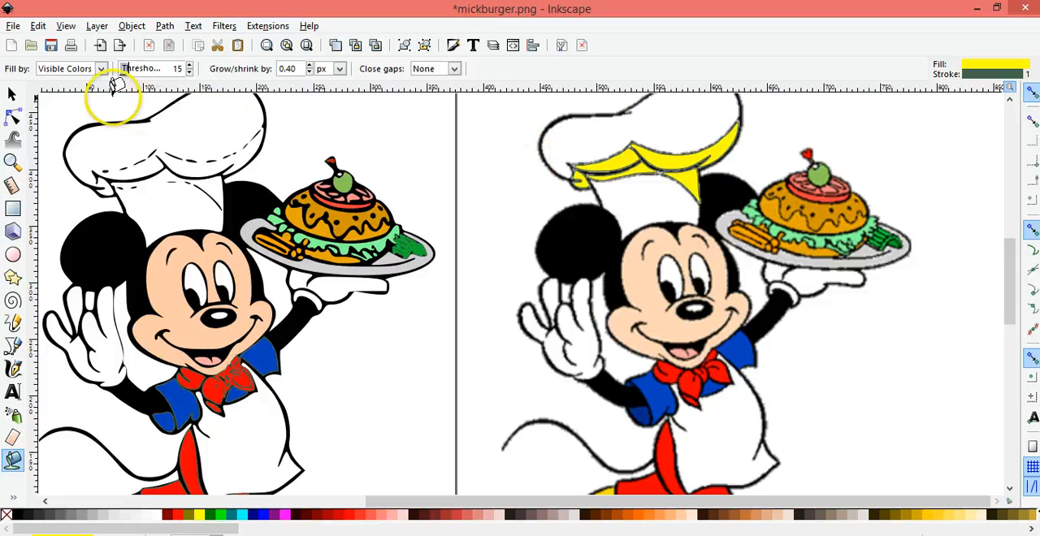
click(12, 95)
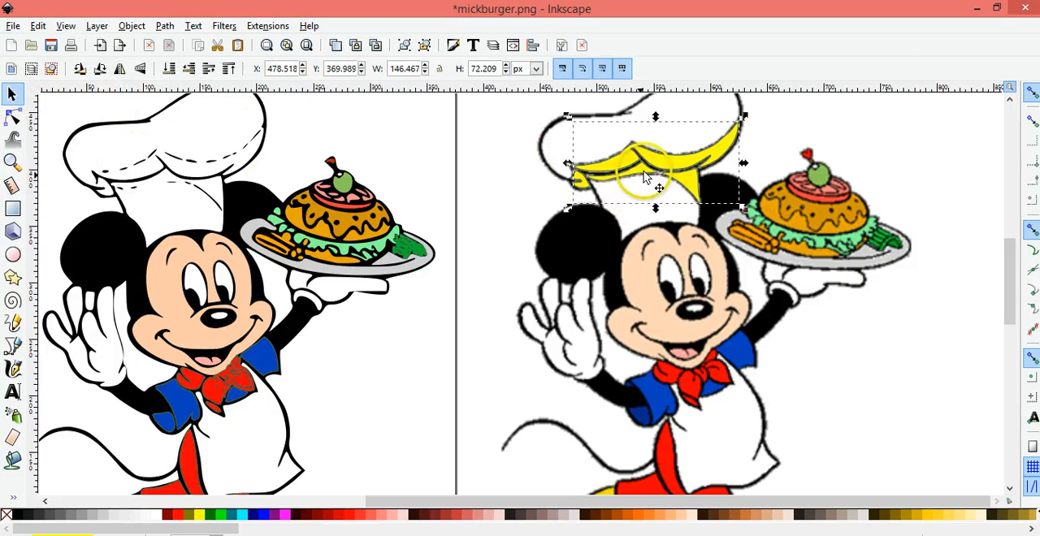
Move the yellow hat shading onto the traced hat at about X 60, Y 363 px, and undo a trial outset of its path
drag(348, 161, 180, 172)
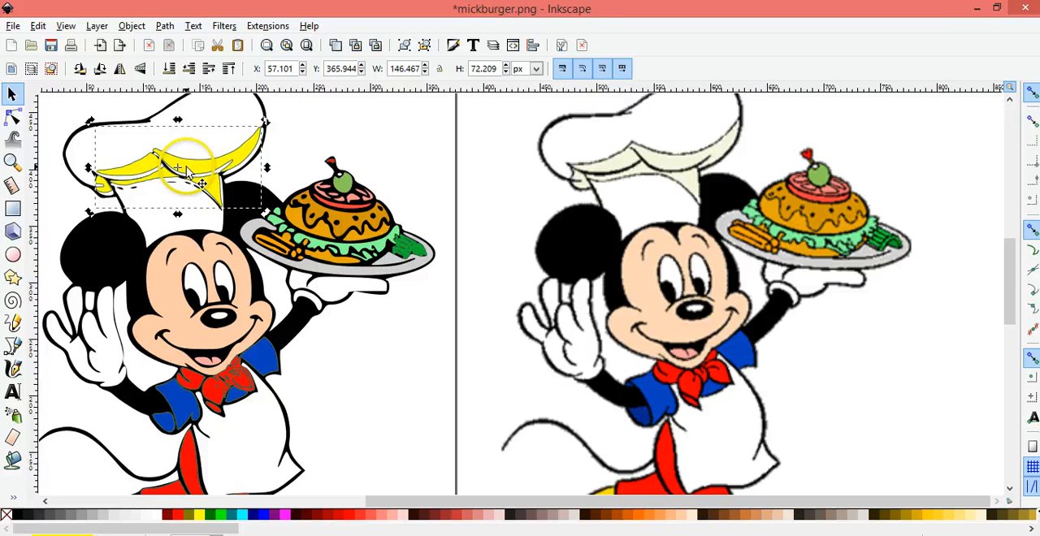
drag(189, 171, 191, 172)
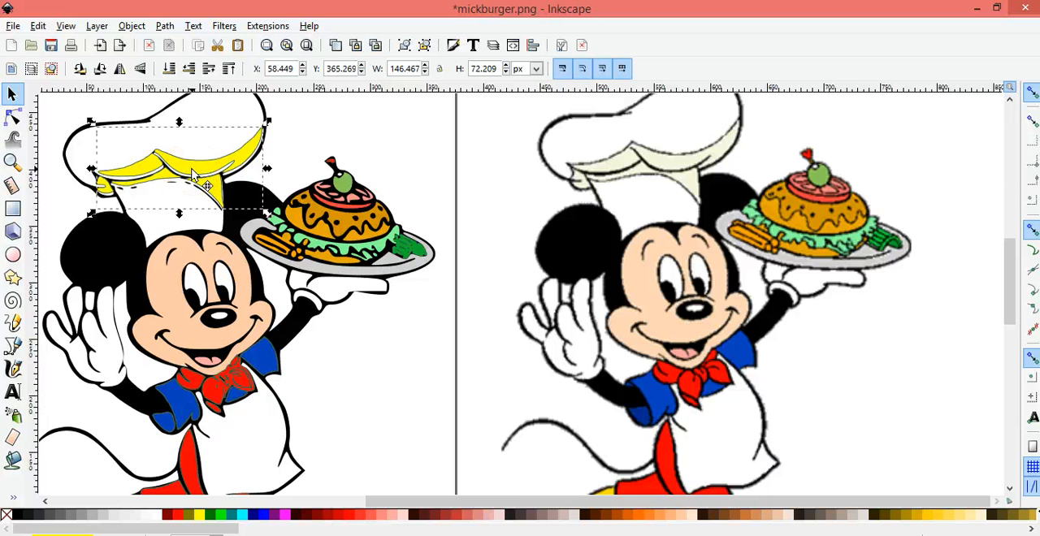
mouse_move(192, 171)
mouse_down()
mouse_move(197, 179)
mouse_move(196, 170)
mouse_up()
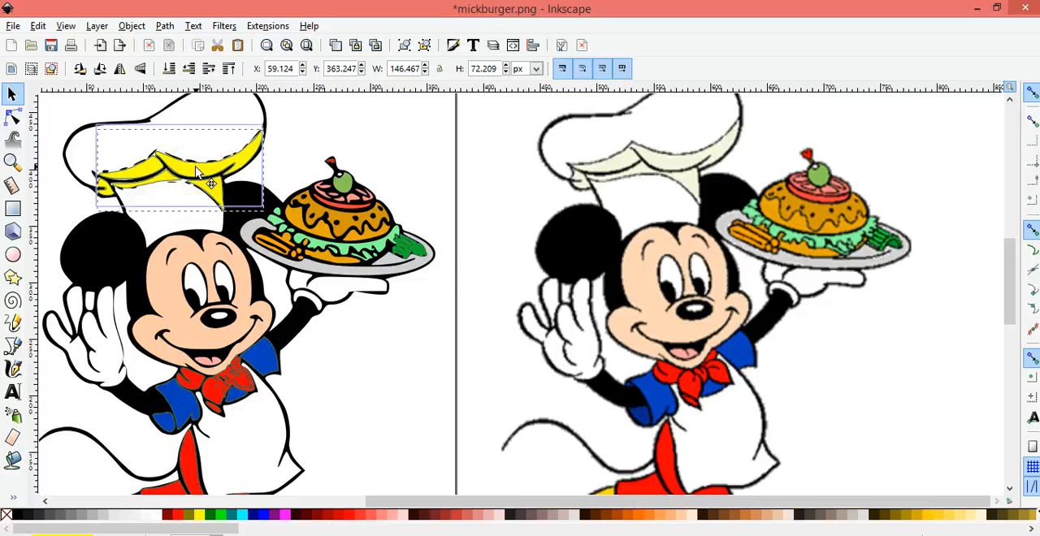
drag(195, 171, 195, 176)
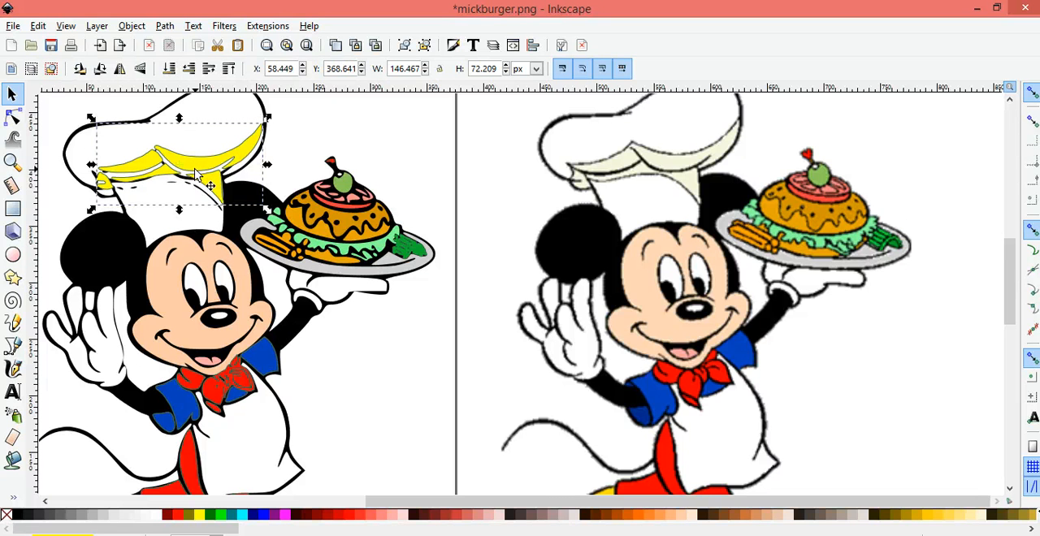
drag(195, 172, 197, 189)
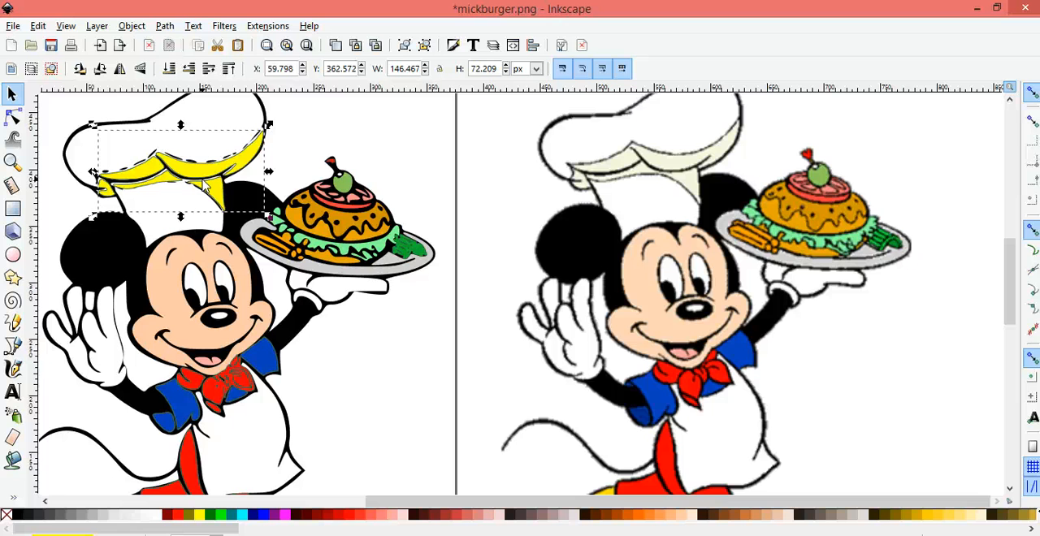
key(ctrl+))
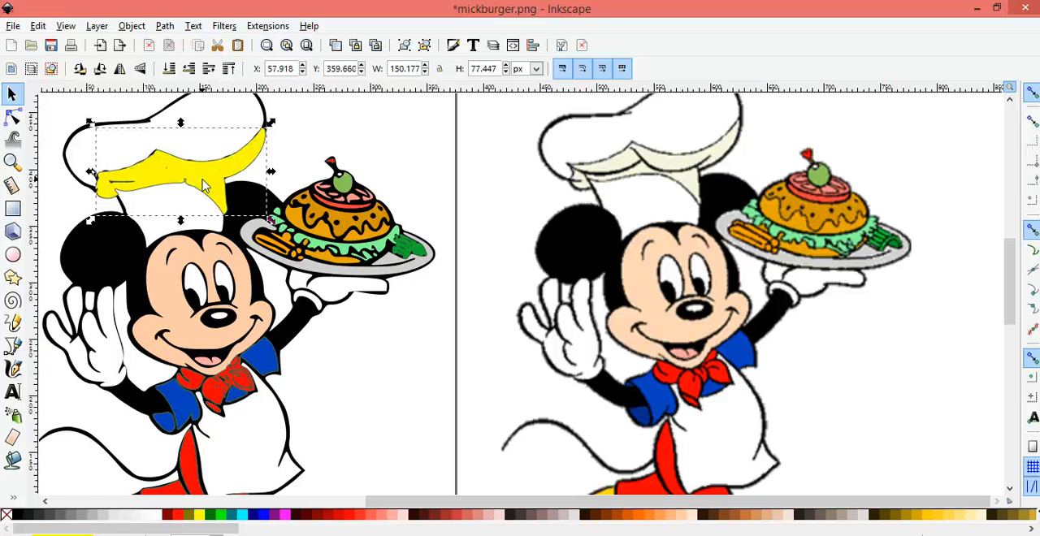
click(150, 46)
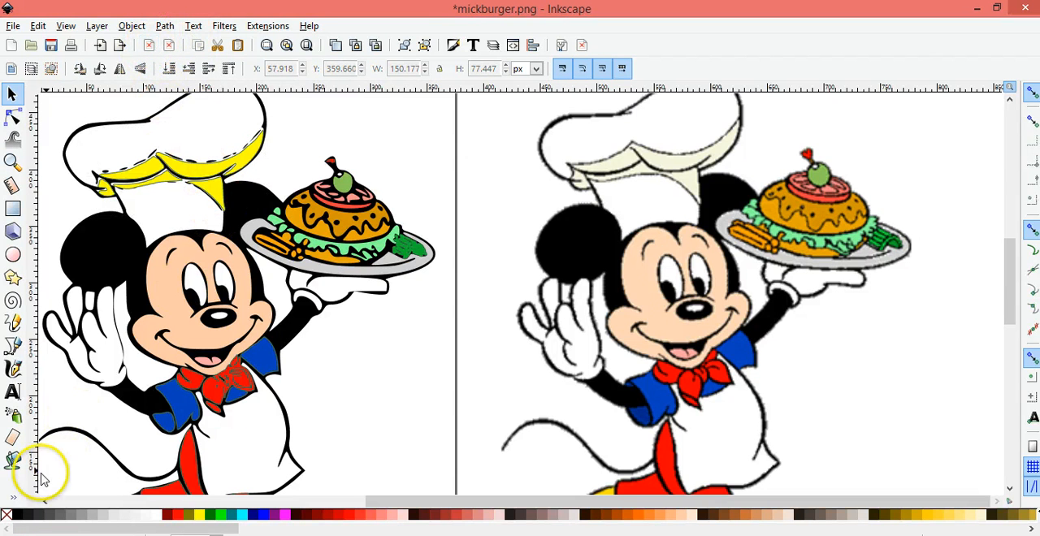
click(14, 497)
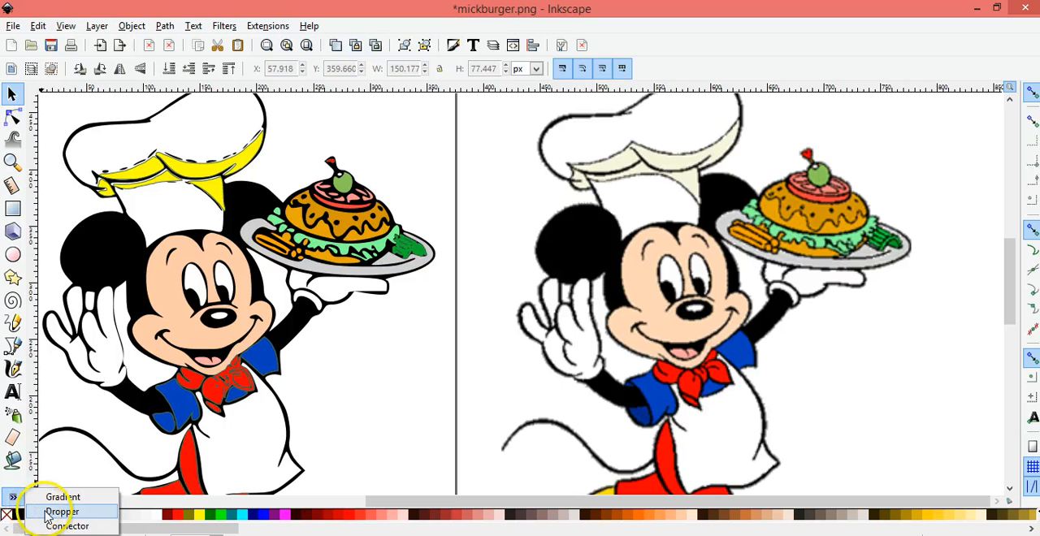
click(49, 512)
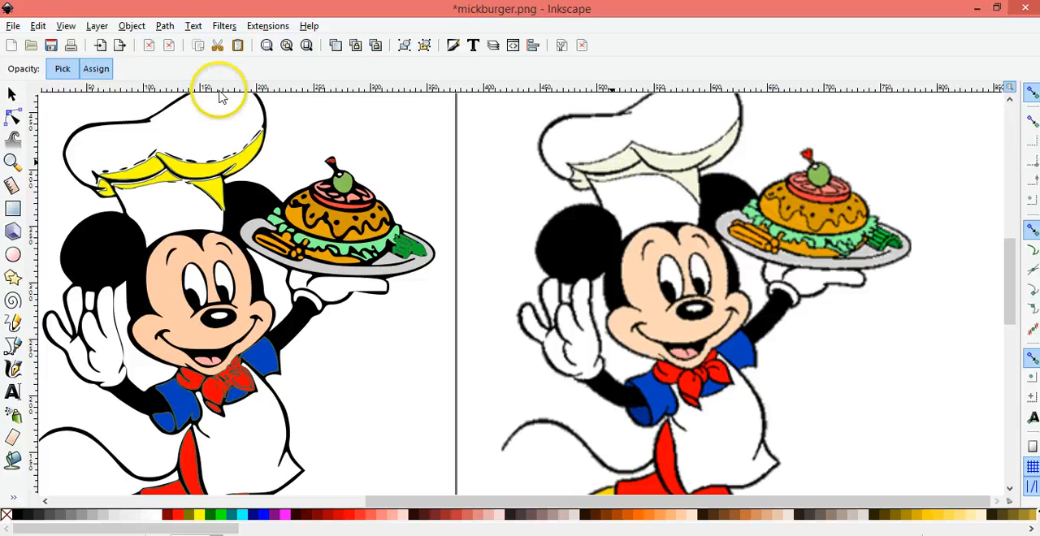
click(11, 94)
Recolor the yellow shading on the traced chef hat with the original hat's cream using the Dropper, and deselect it
click(143, 173)
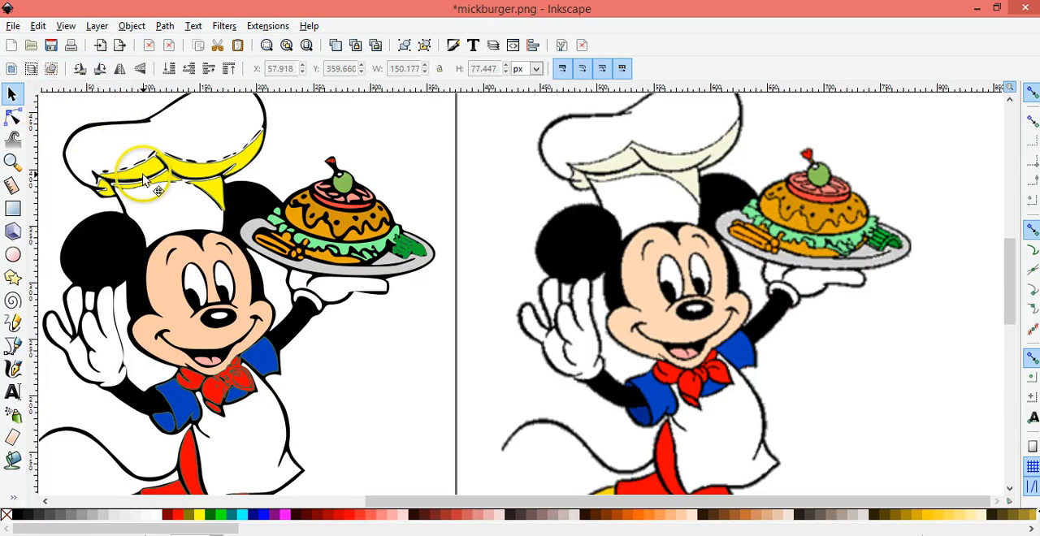
click(16, 496)
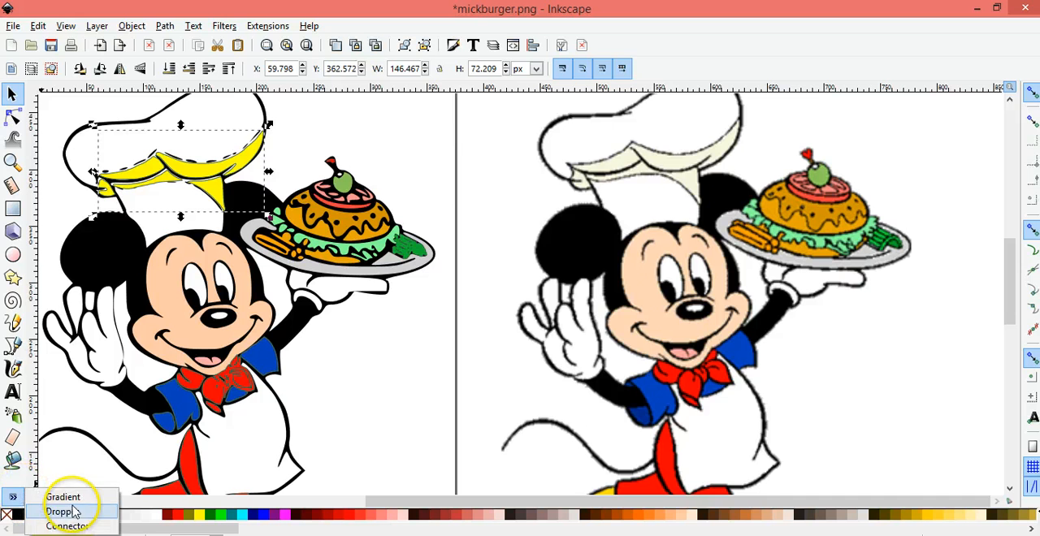
click(65, 512)
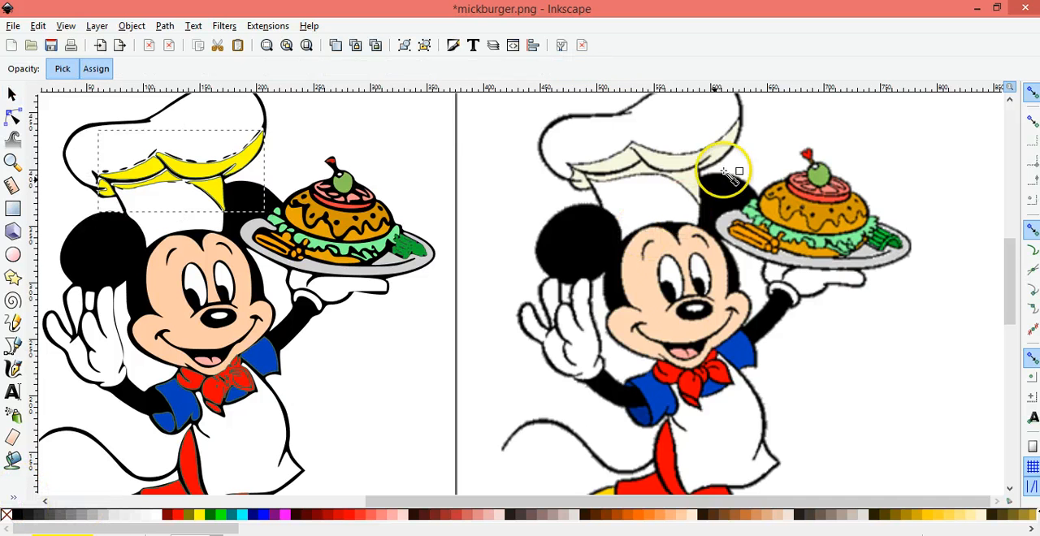
click(673, 165)
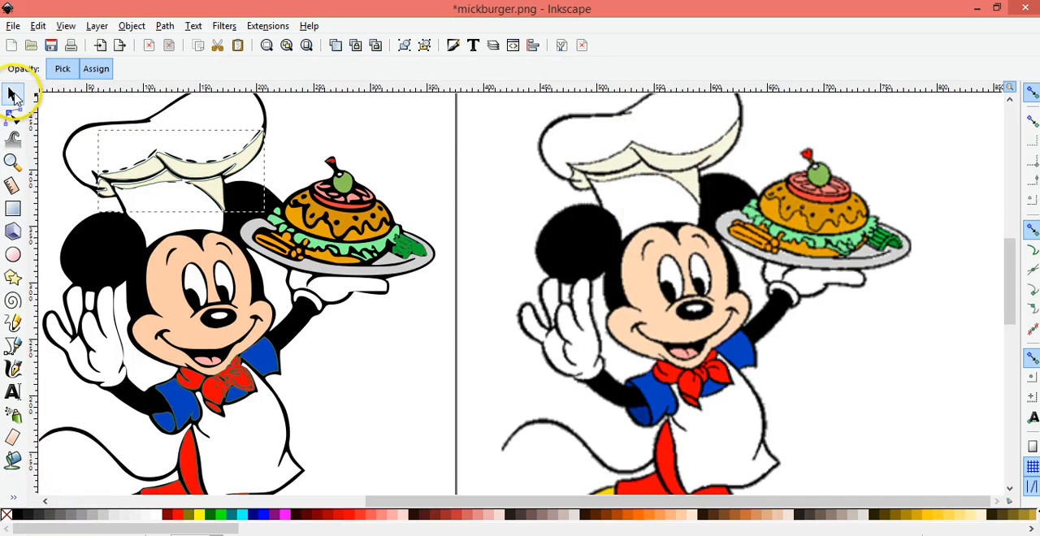
click(14, 95)
click(379, 151)
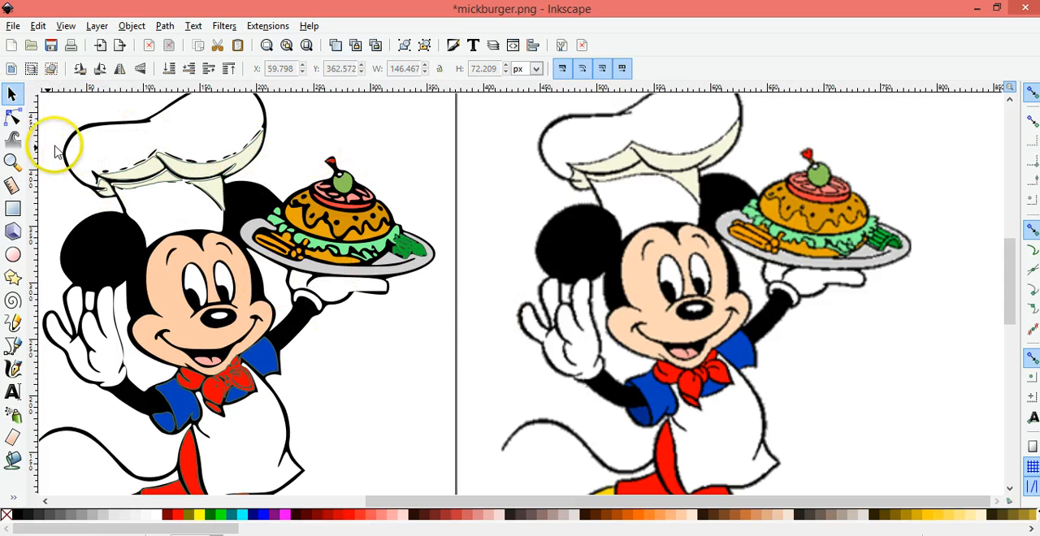
Recolor the small black piece at the ankle opening of the traced front shoe with the original shoe's yellow using the Dropper
click(13, 162)
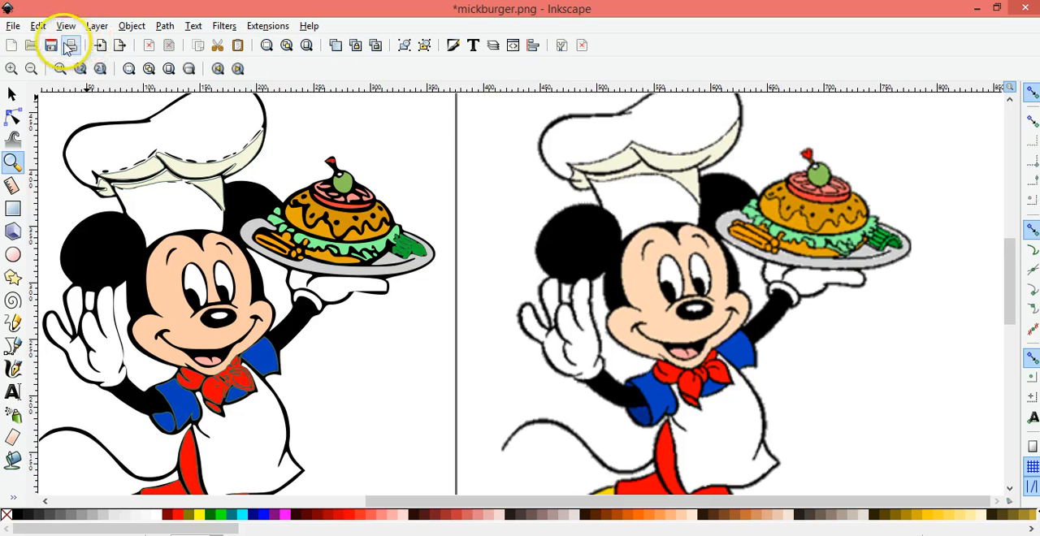
click(31, 70)
click(31, 70)
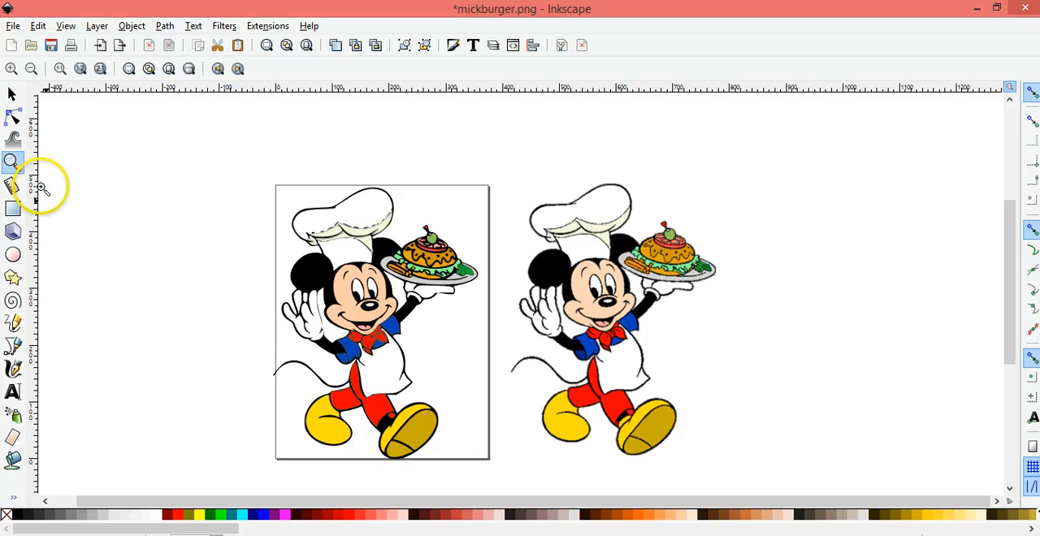
click(12, 95)
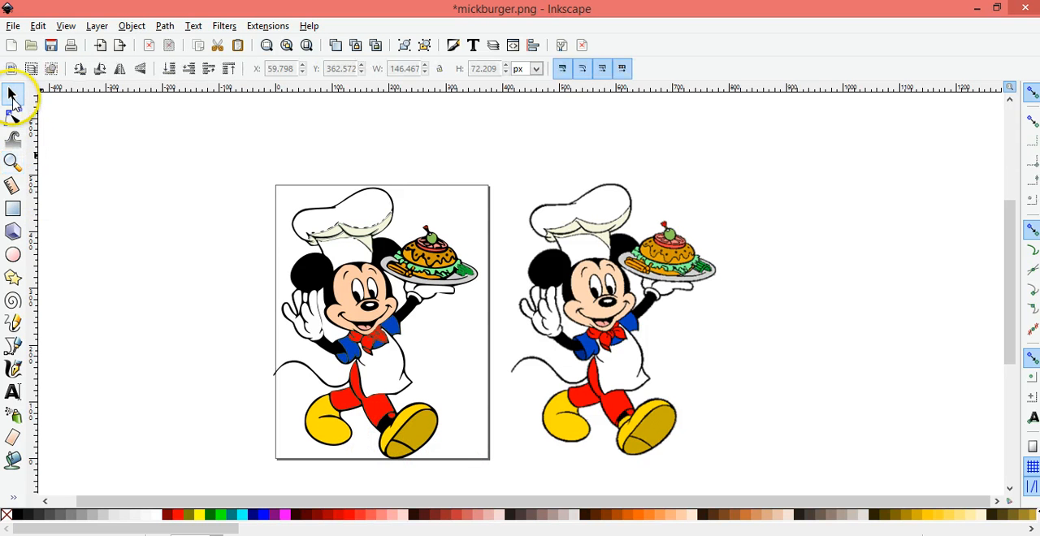
click(395, 448)
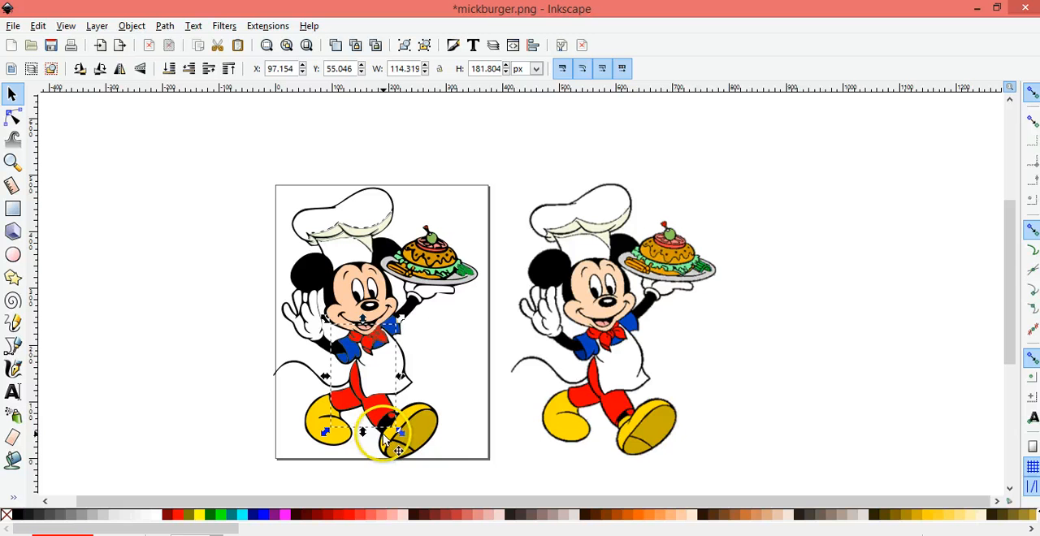
click(398, 449)
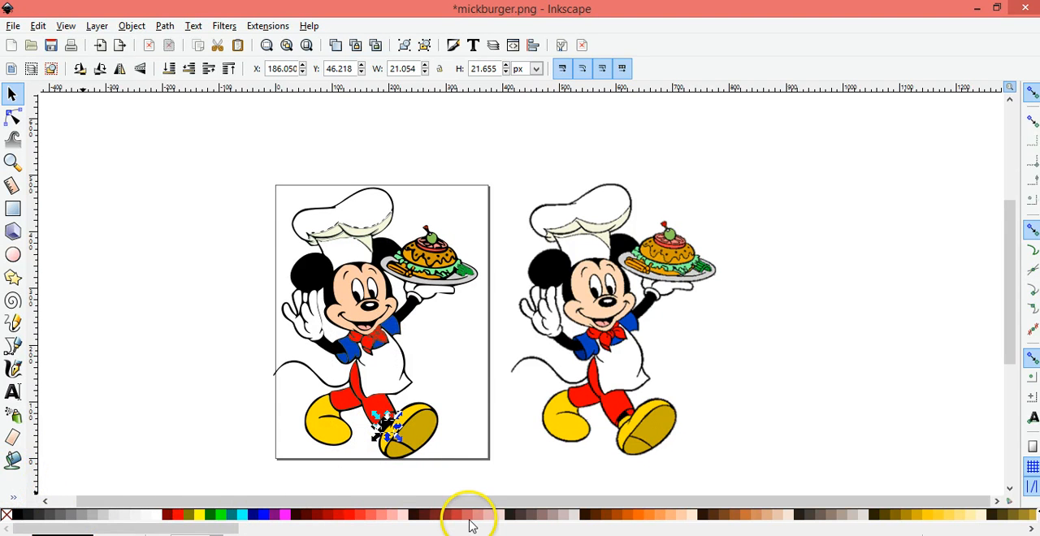
click(18, 498)
click(36, 511)
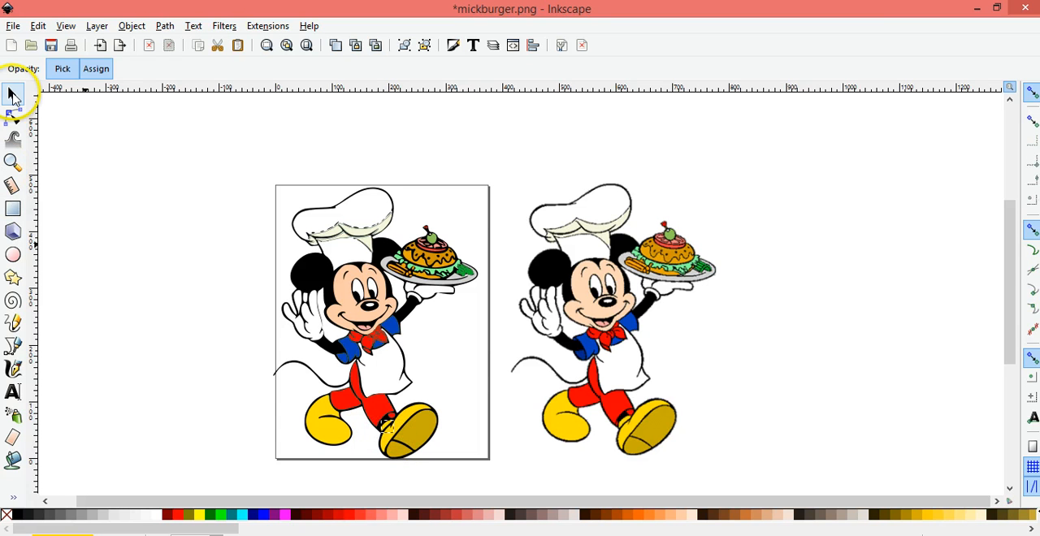
click(12, 95)
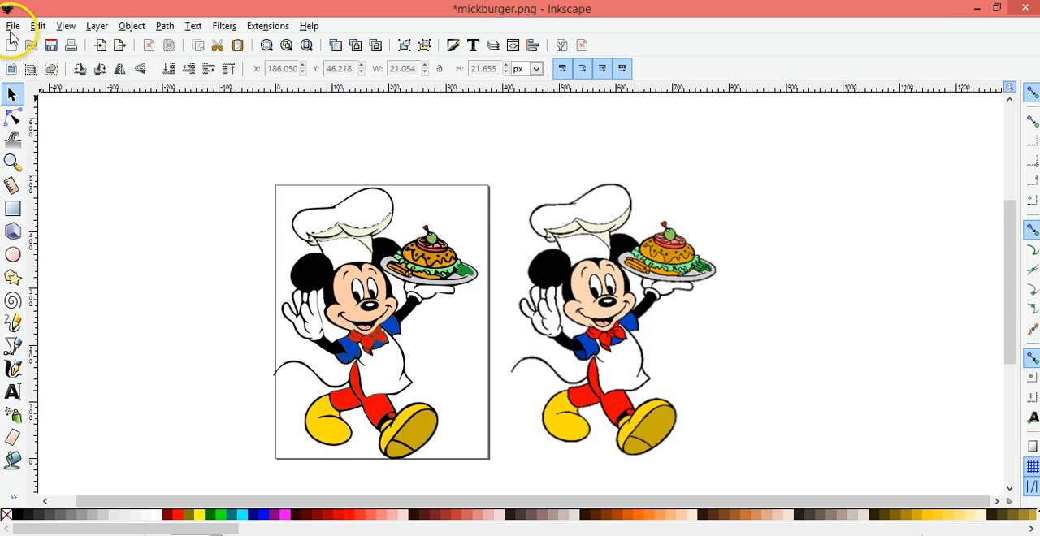
Delete the original raster image beside the page
click(620, 332)
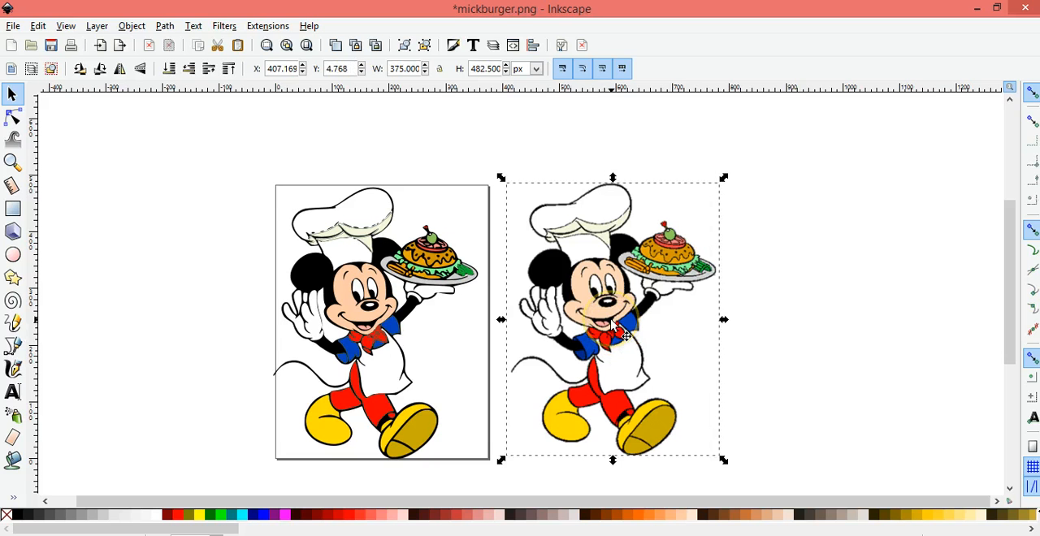
key(Delete)
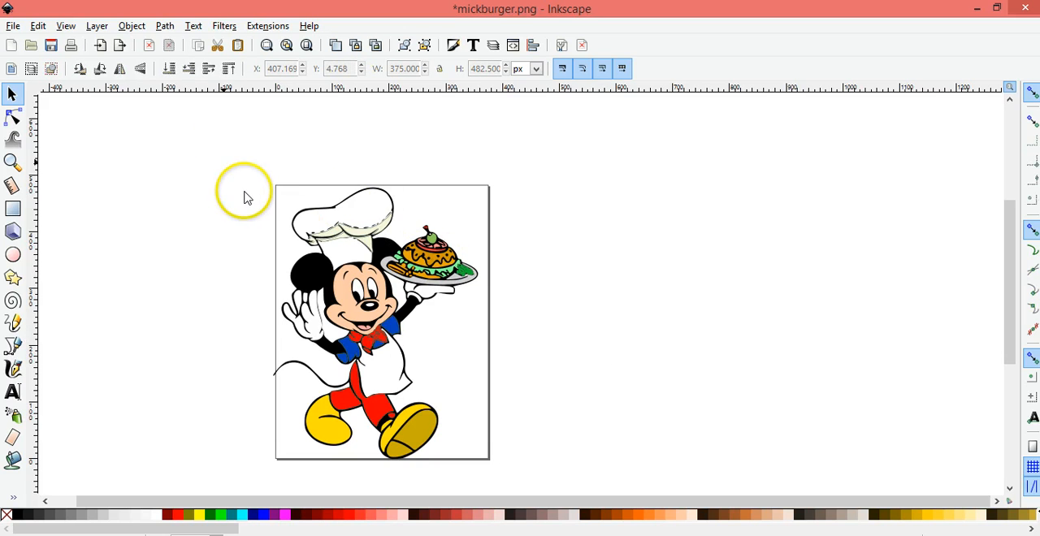
Group all the traced pieces and move the group off the page to about X 476, Y 11 px
mouse_move(217, 153)
mouse_down()
mouse_move(450, 396)
mouse_move(516, 448)
mouse_move(531, 492)
mouse_up()
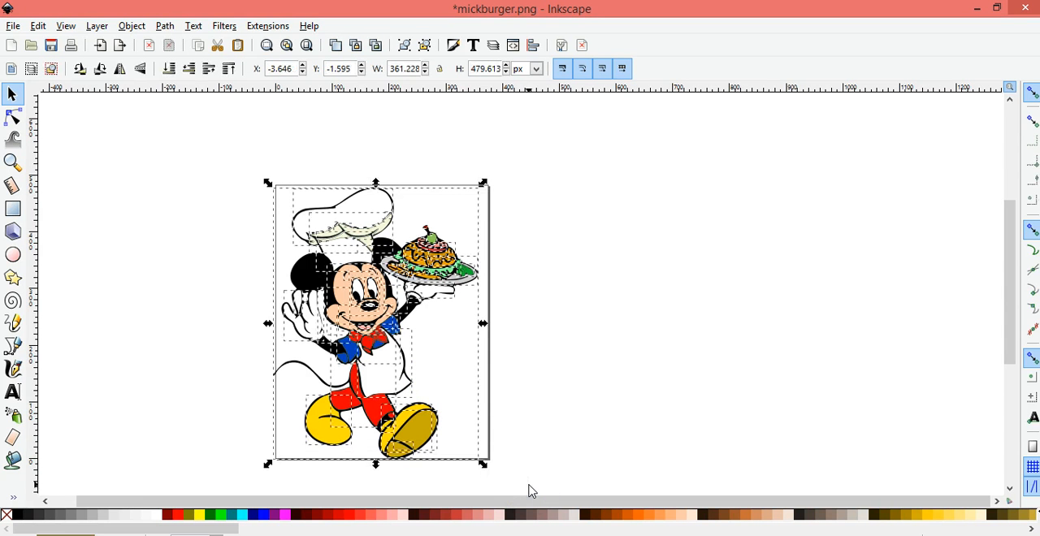
click(455, 360)
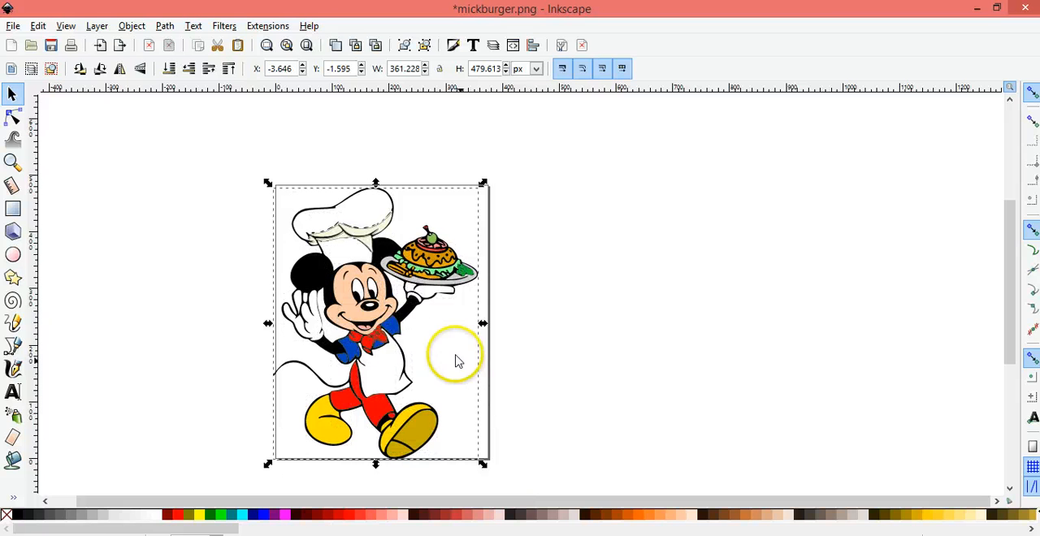
click(389, 314)
drag(389, 315, 677, 306)
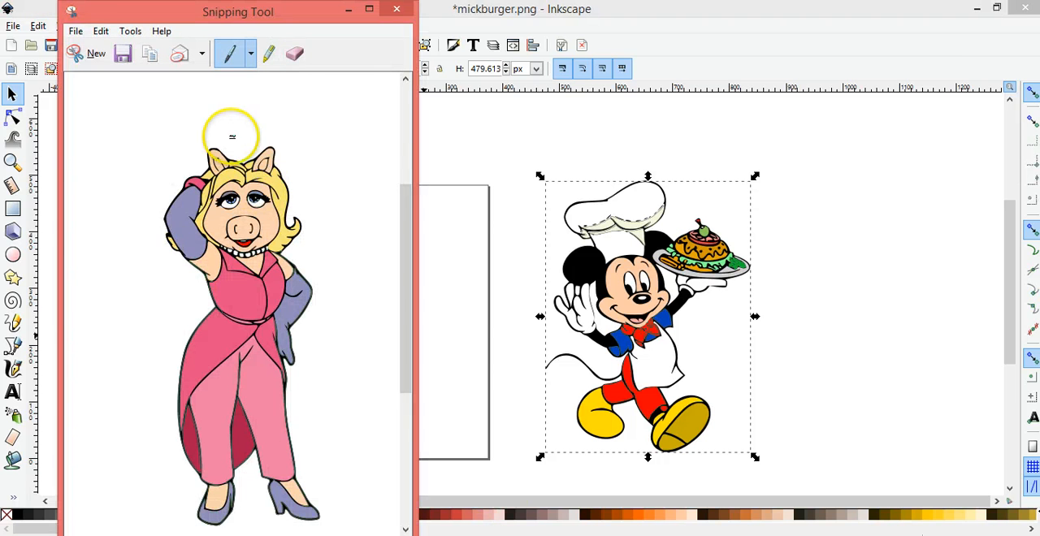
Switch to the Snipping Tool and capture a rectangular snip around the whole deselected Mickey drawing
click(95, 52)
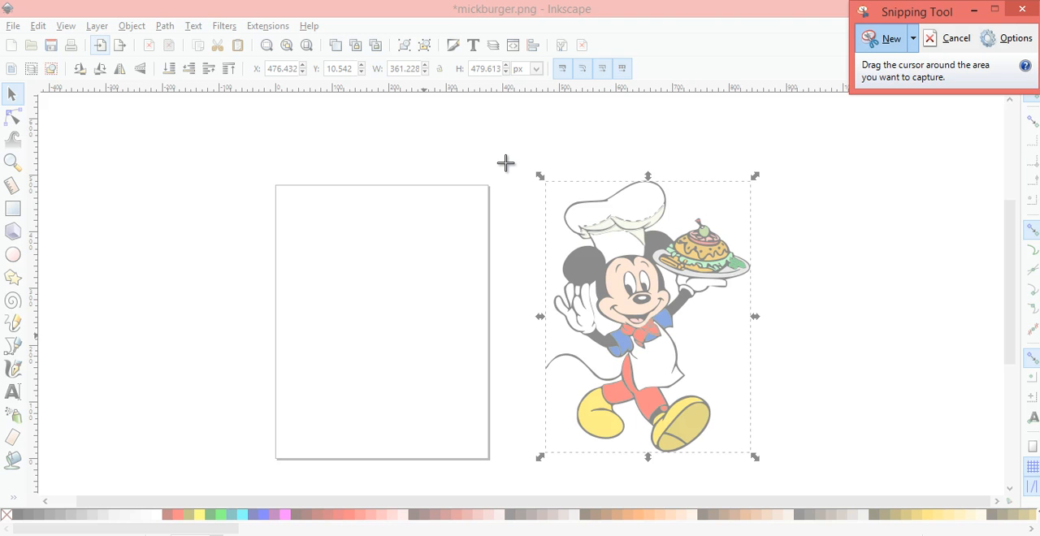
click(951, 38)
click(921, 184)
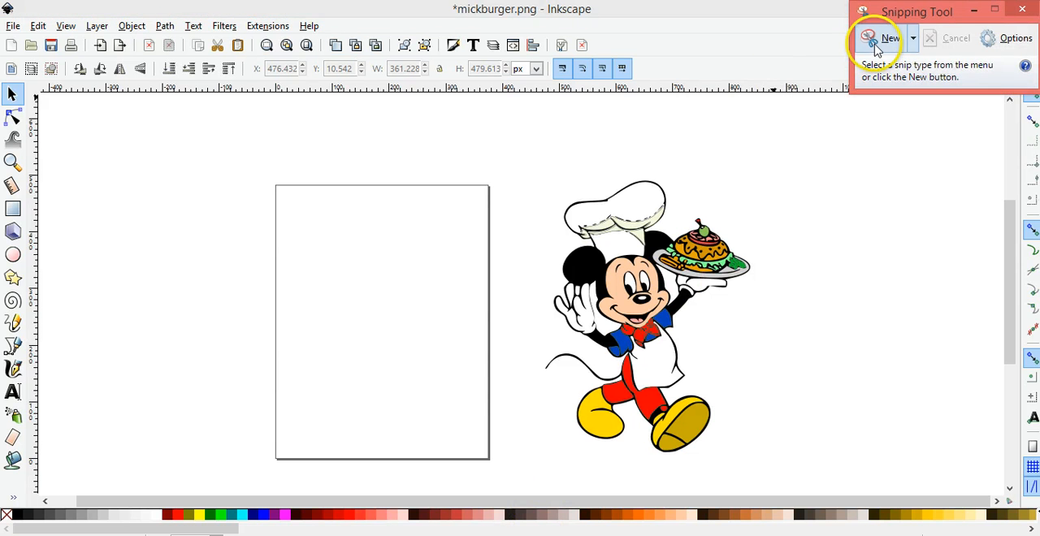
click(885, 39)
drag(537, 154, 785, 469)
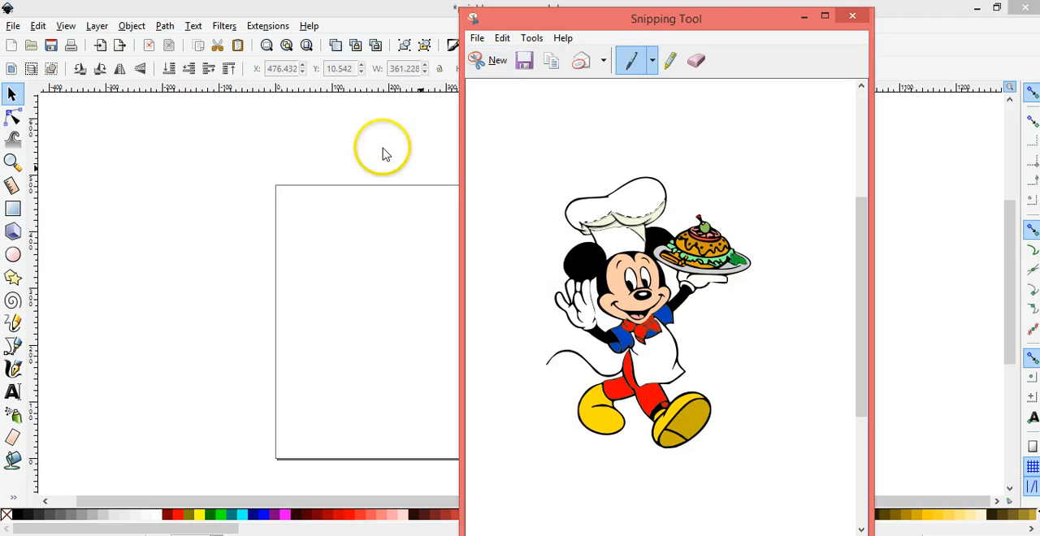
click(492, 61)
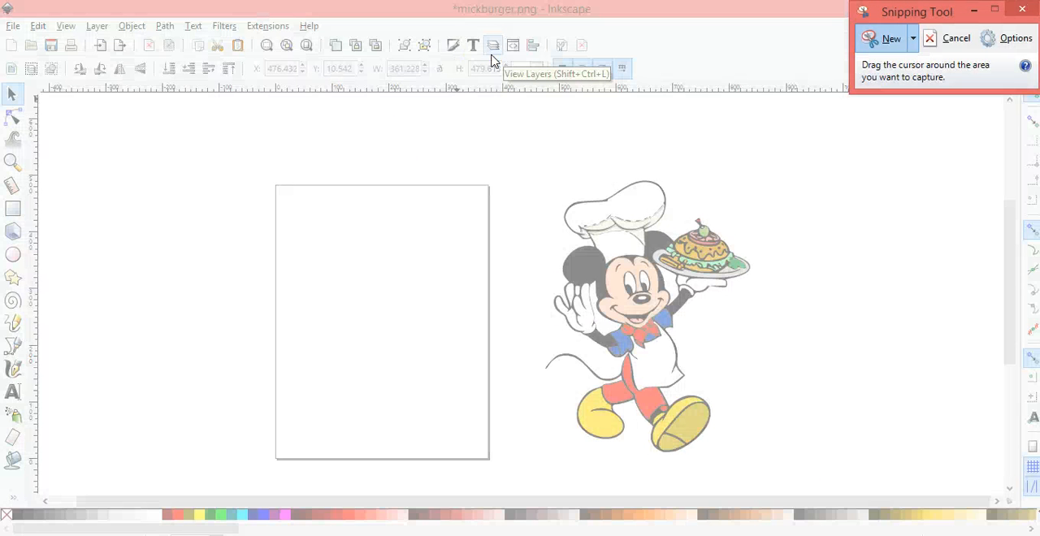
click(888, 44)
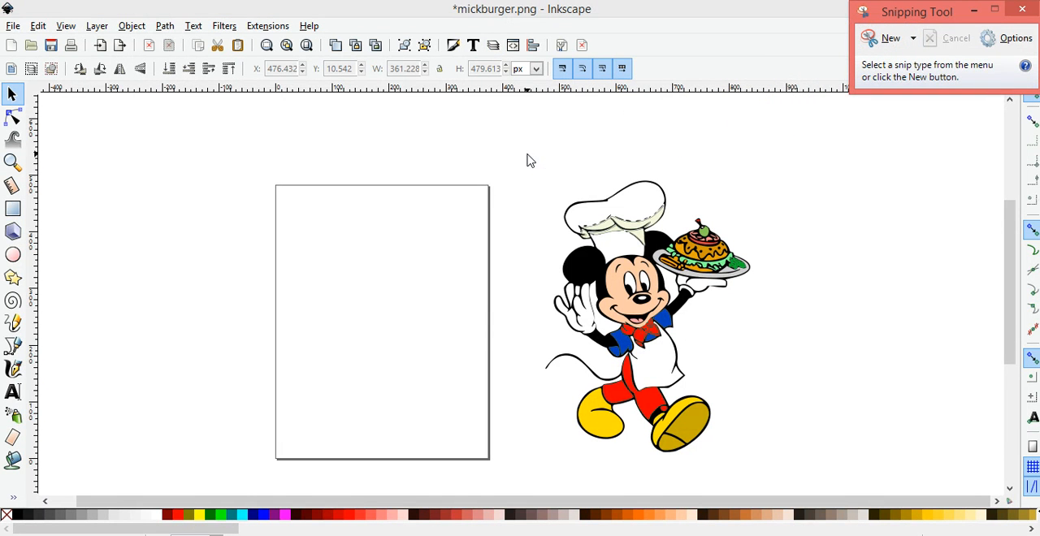
click(875, 39)
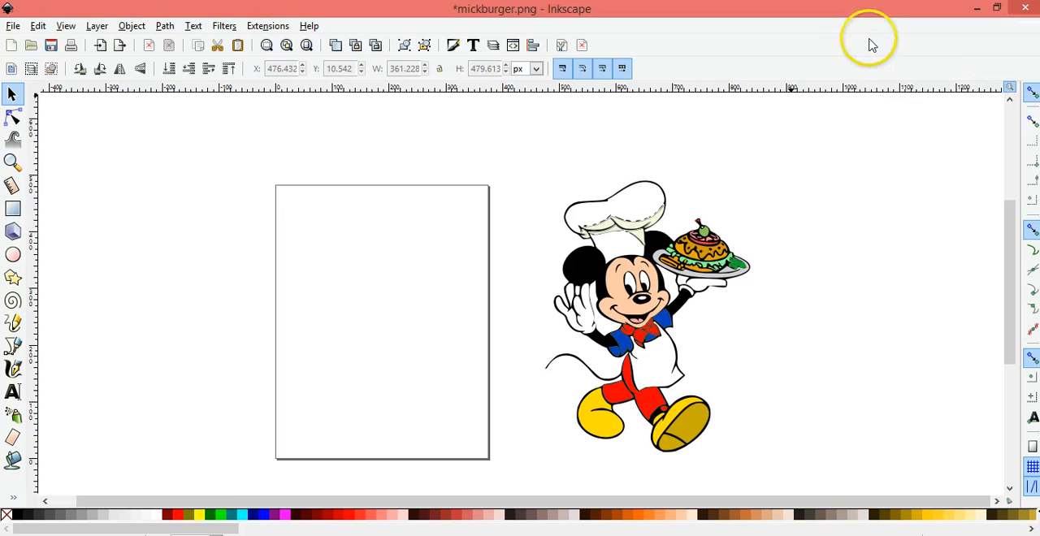
drag(536, 153, 760, 470)
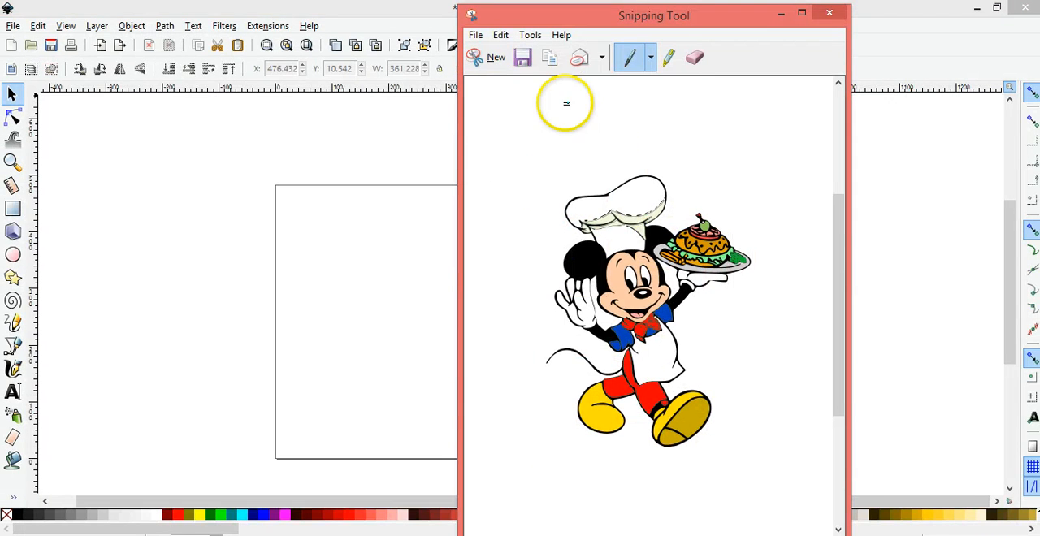
Save the snip to the Desktop as a JPEG file named Chef Mickey Buger
click(525, 58)
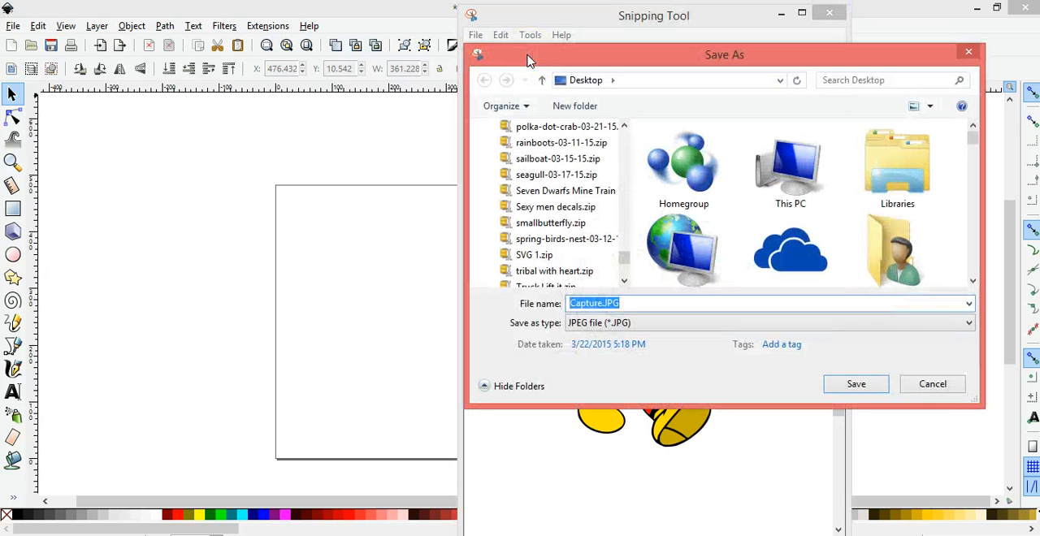
text(C)
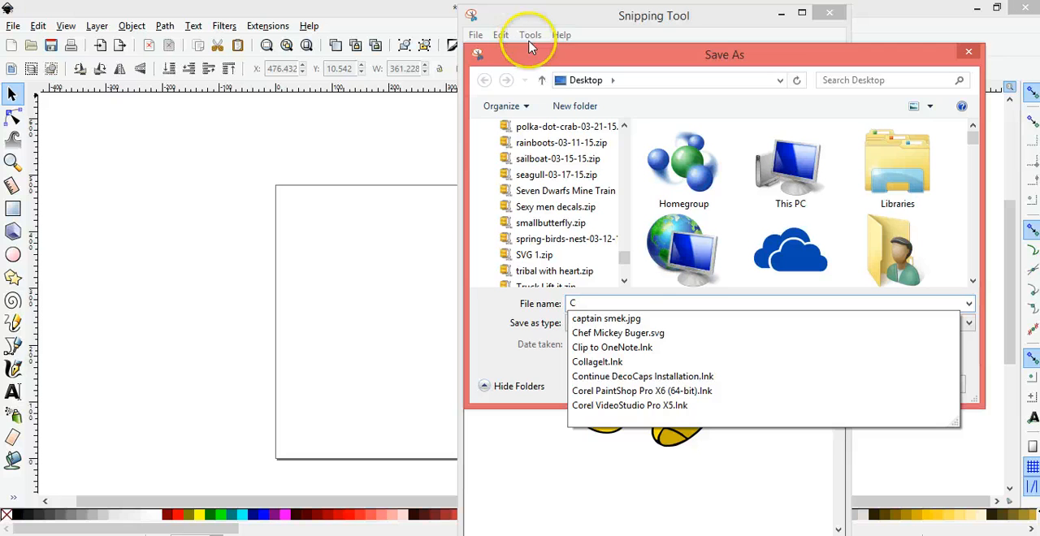
click(634, 335)
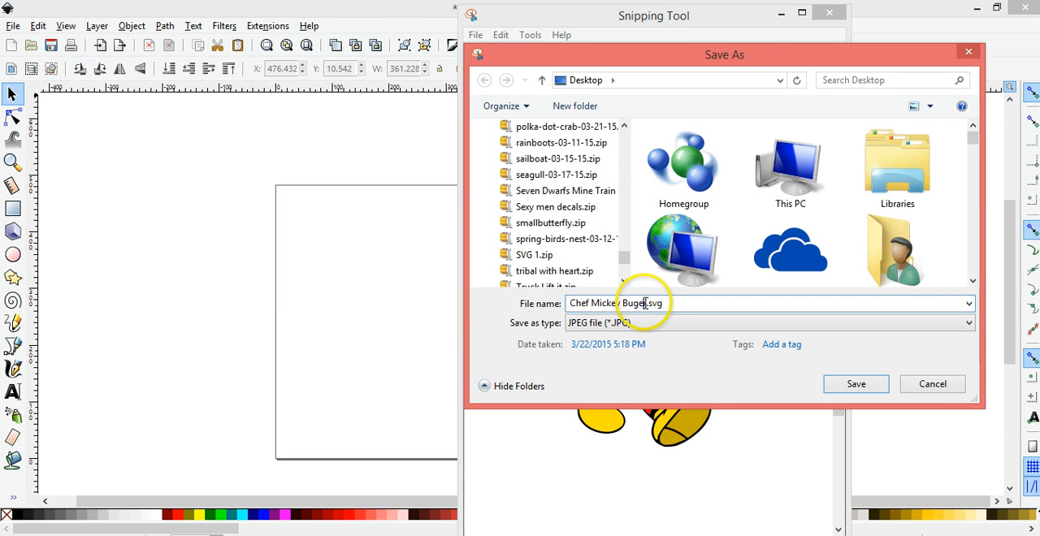
drag(645, 303, 733, 315)
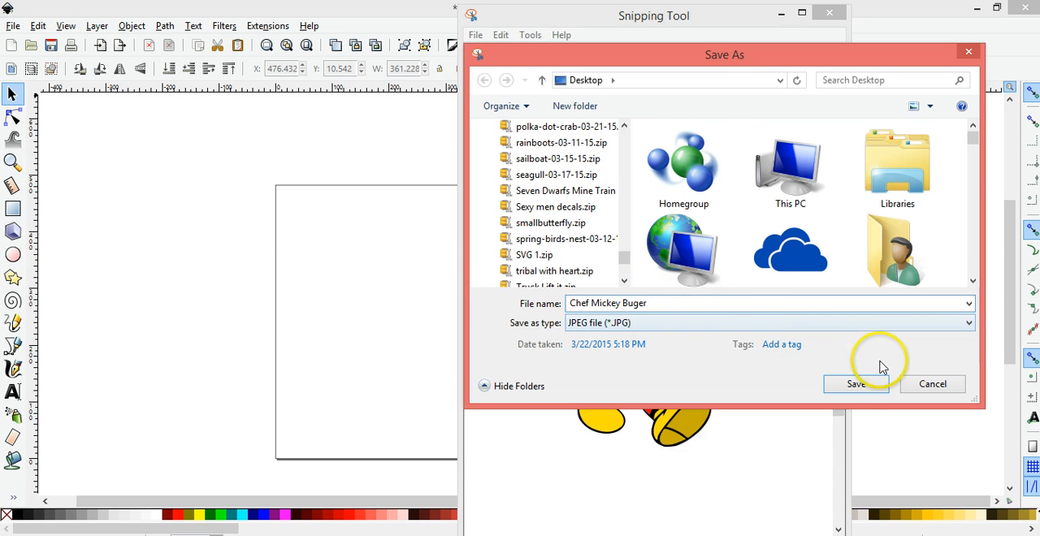
click(855, 384)
Return to Inkscape and move the grouped drawing back onto the page at about X 11, Y -2 px
click(874, 310)
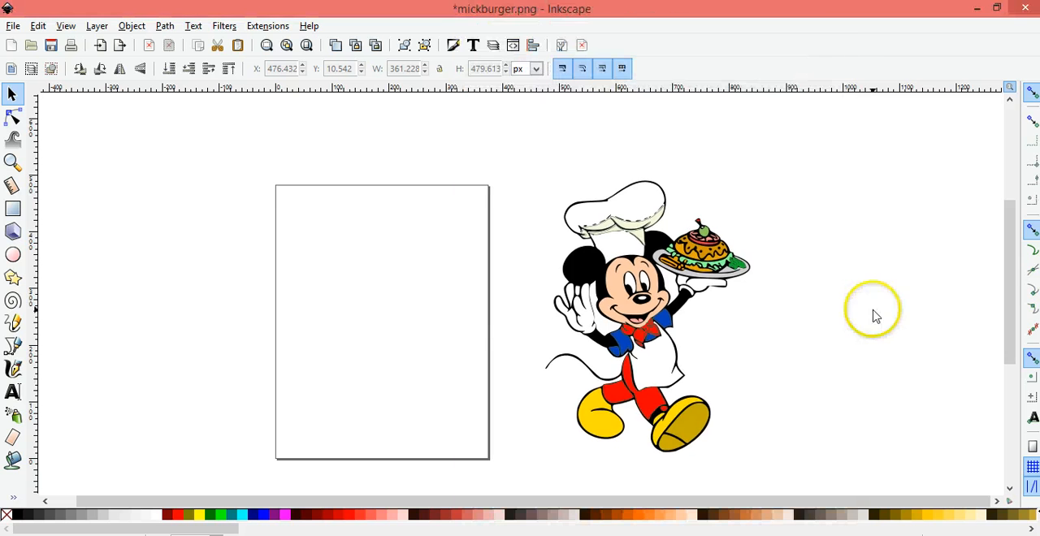
click(645, 281)
mouse_move(359, 274)
mouse_down()
mouse_move(354, 297)
mouse_move(362, 289)
mouse_up()
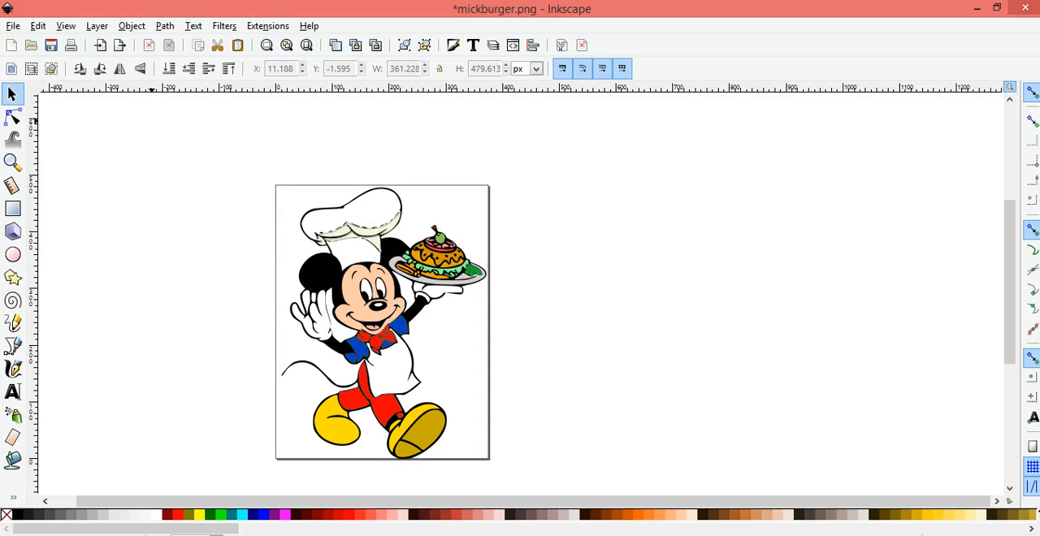
Save the drawing to the Desktop as the Inkscape SVG Chef Mickey Buger.svg, replacing the existing file of that name
click(13, 27)
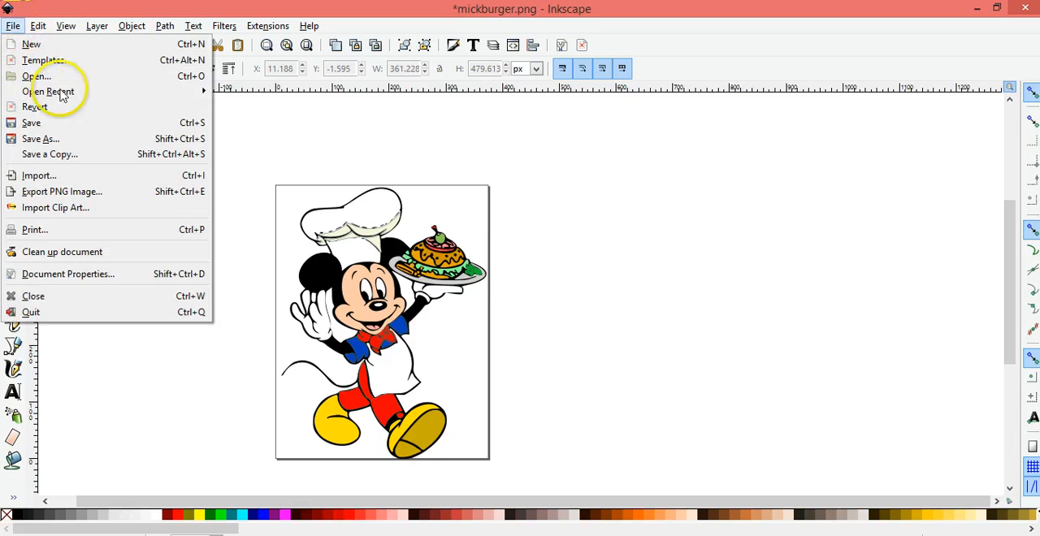
click(63, 145)
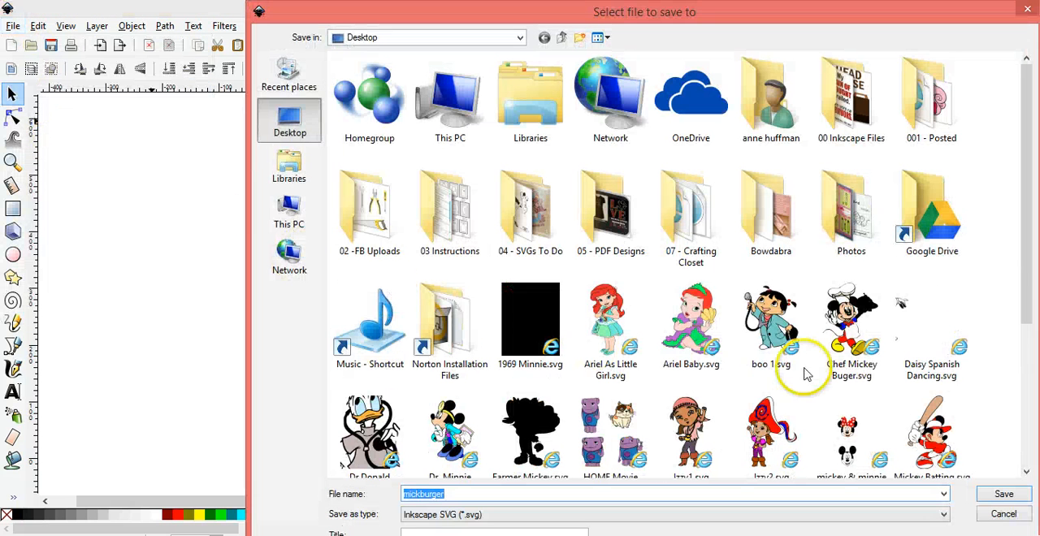
click(854, 325)
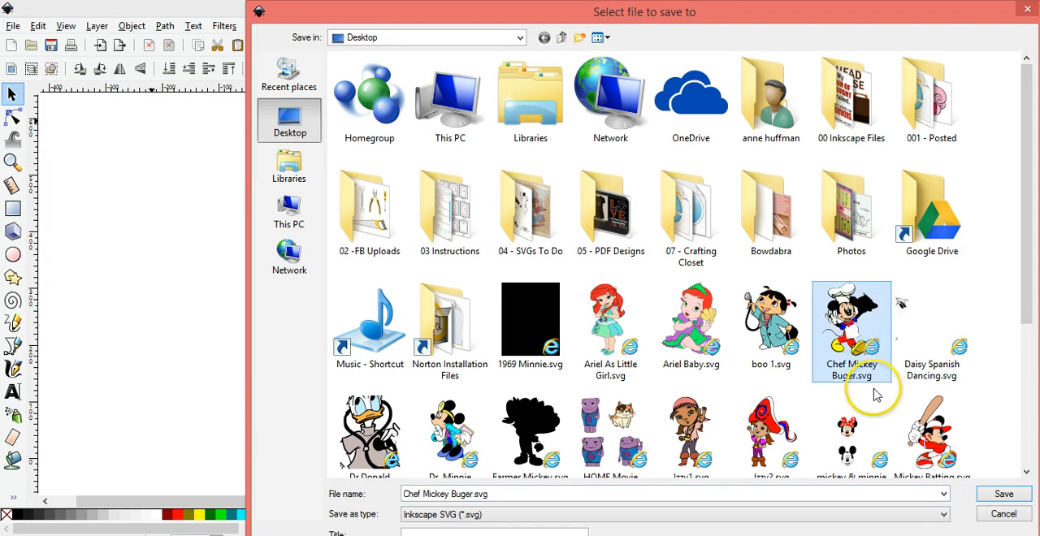
click(989, 498)
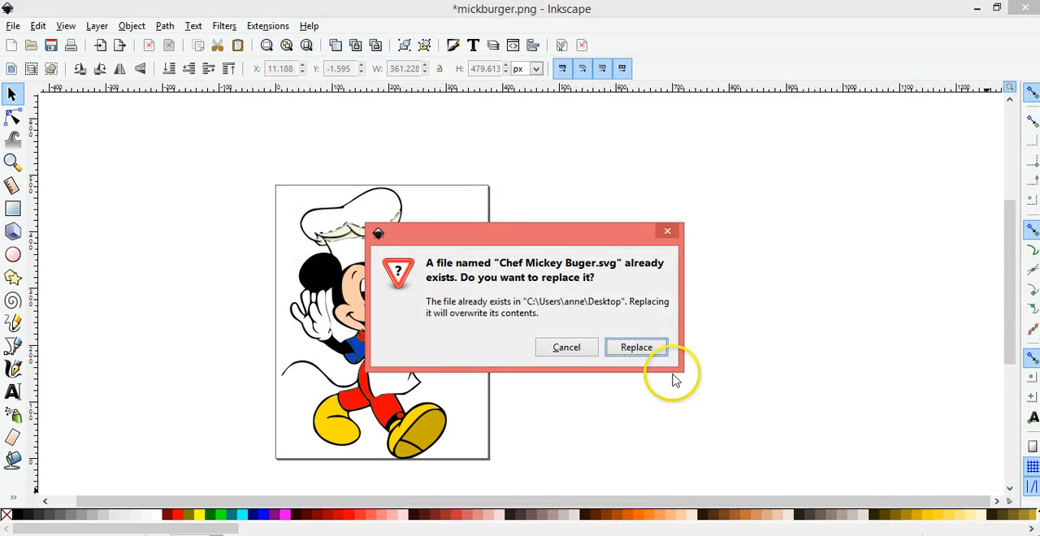
click(647, 346)
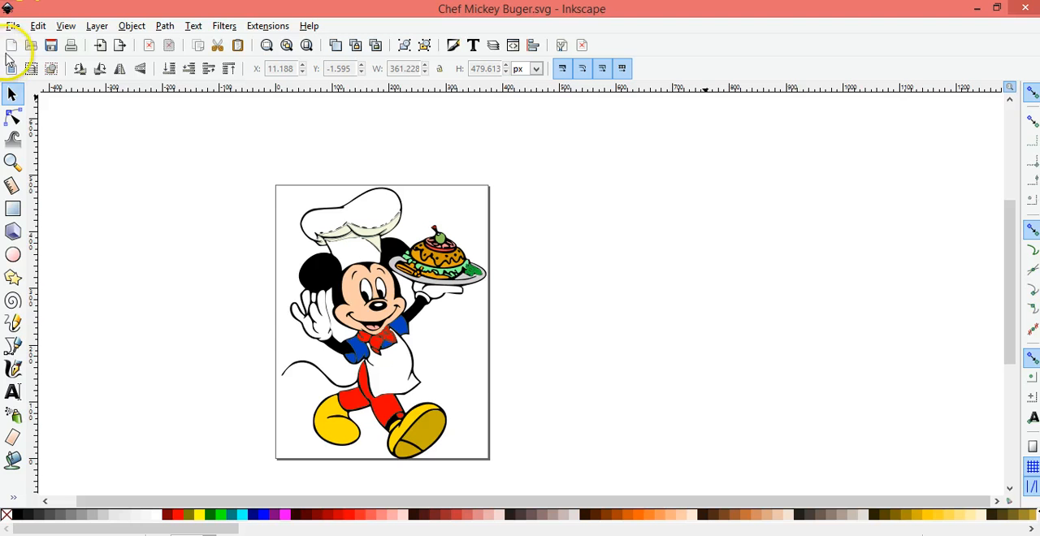
Save the drawing again as Chef Mickey Buger in Plain SVG format on the Desktop, overwriting the existing file
click(12, 26)
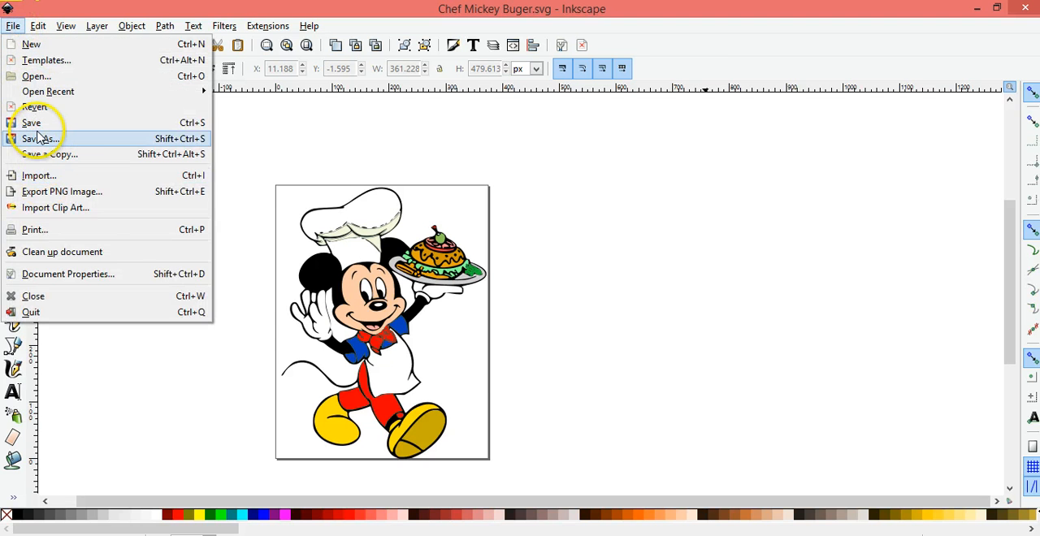
click(36, 140)
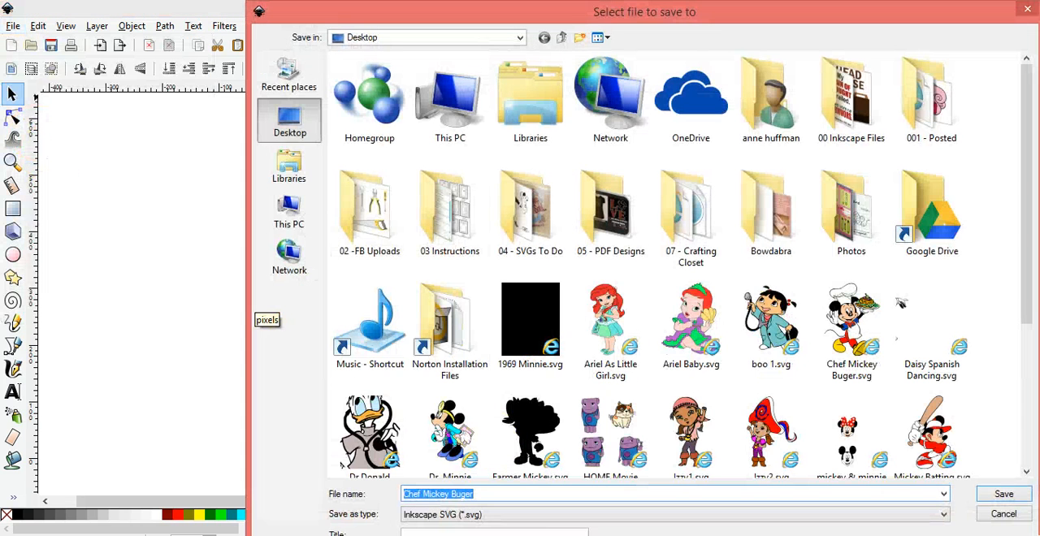
click(719, 515)
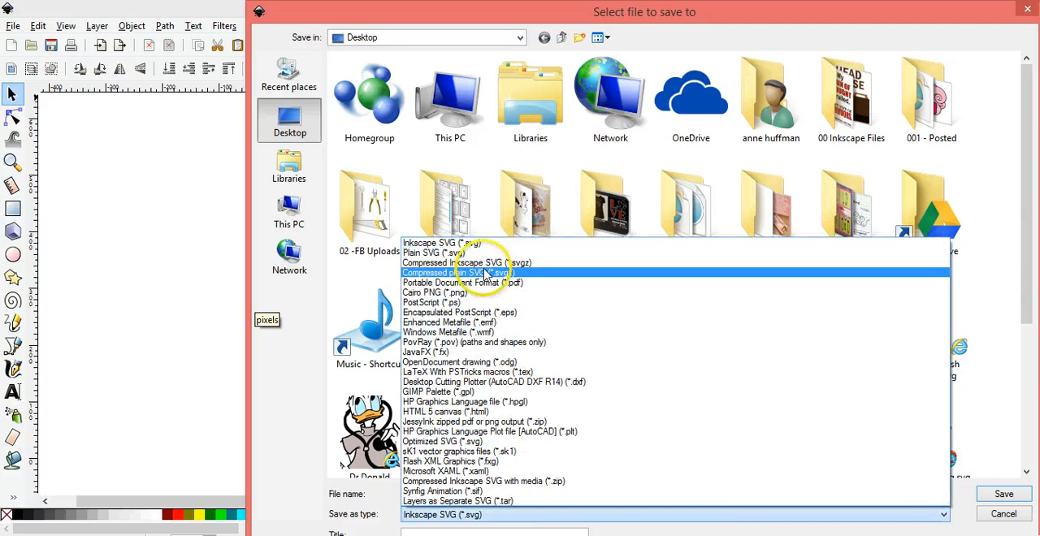
click(471, 253)
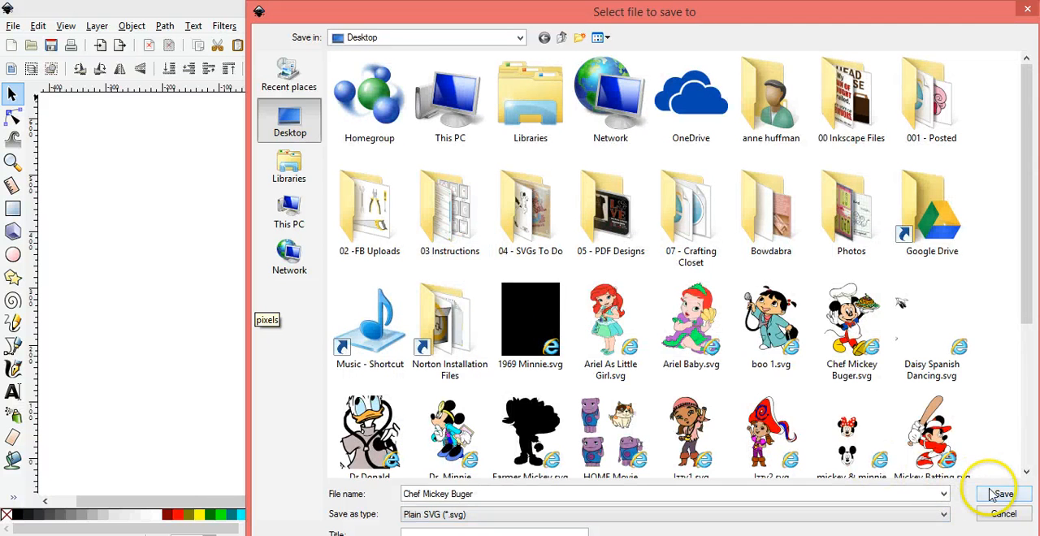
click(1000, 494)
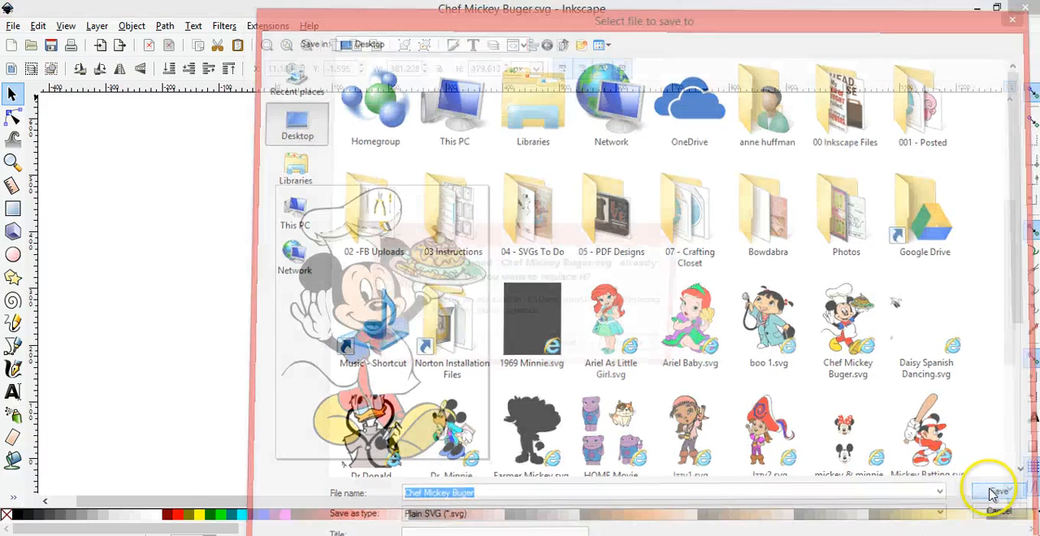
click(637, 348)
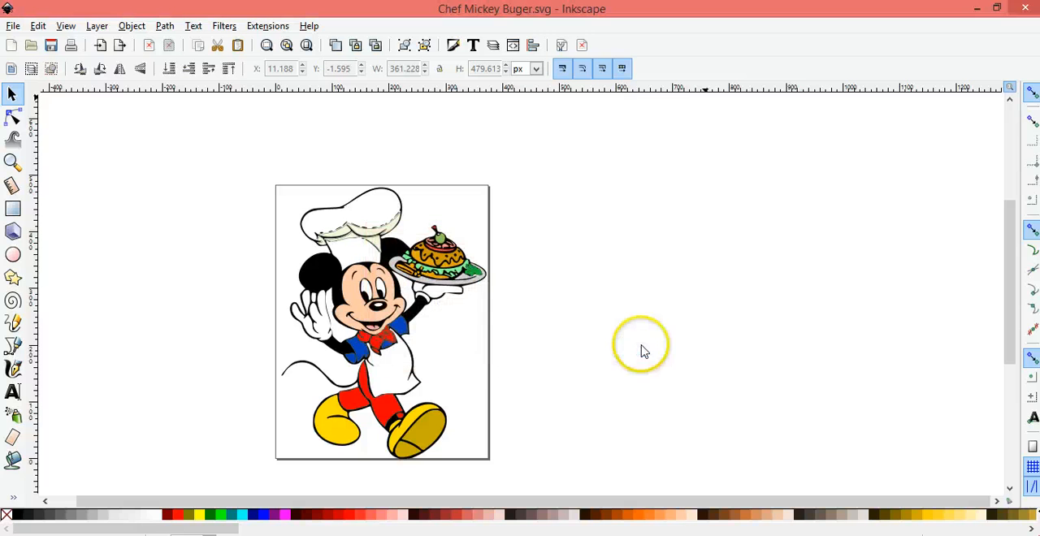